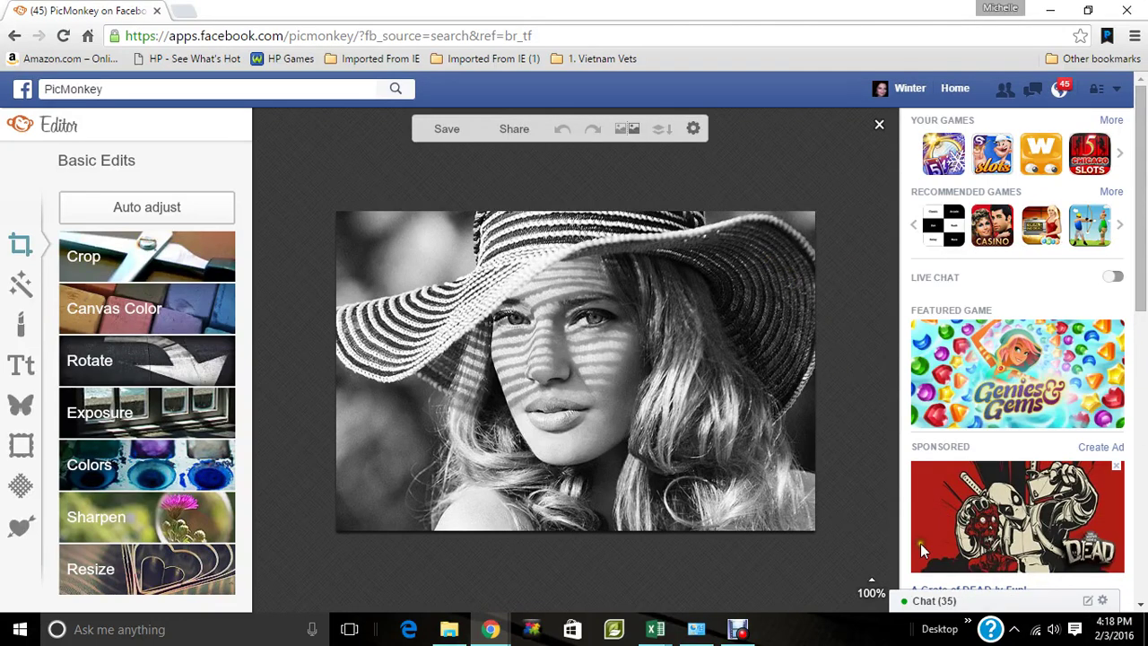
Step: Zoom into the portrait, then zoom back out to fit the photo
{"action": "left_click", "coordinate": [875, 590]}
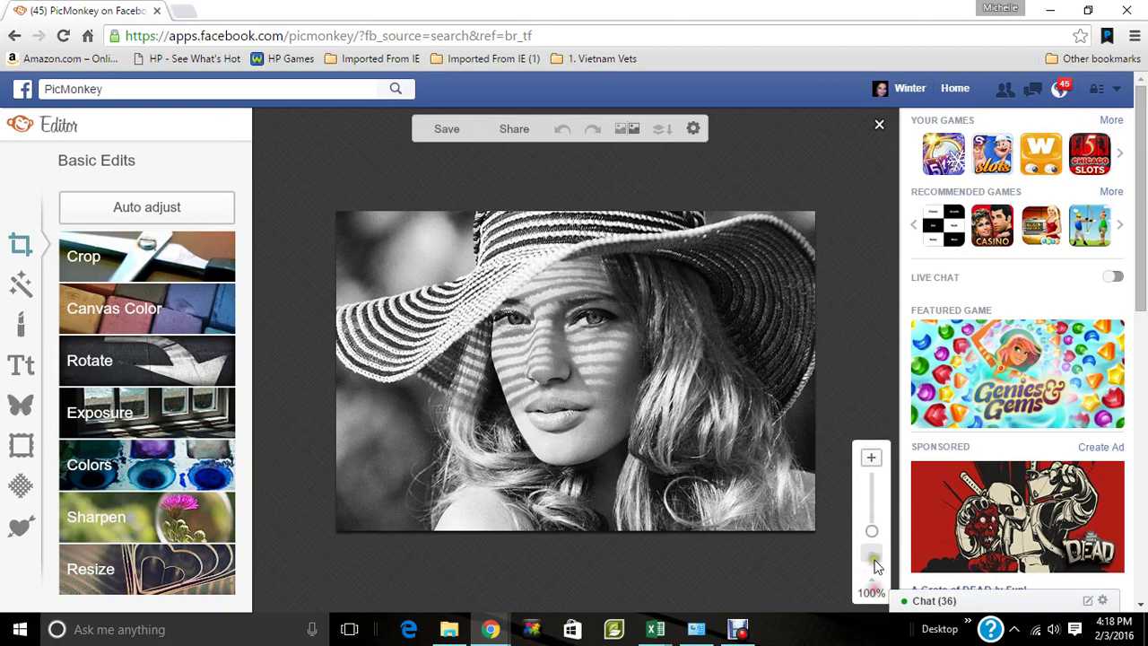
{"action": "scroll", "coordinate": [878, 537], "scroll_direction": "up", "scroll_amount": 3}
{"action": "scroll", "coordinate": [878, 537], "scroll_direction": "down", "scroll_amount": 3}
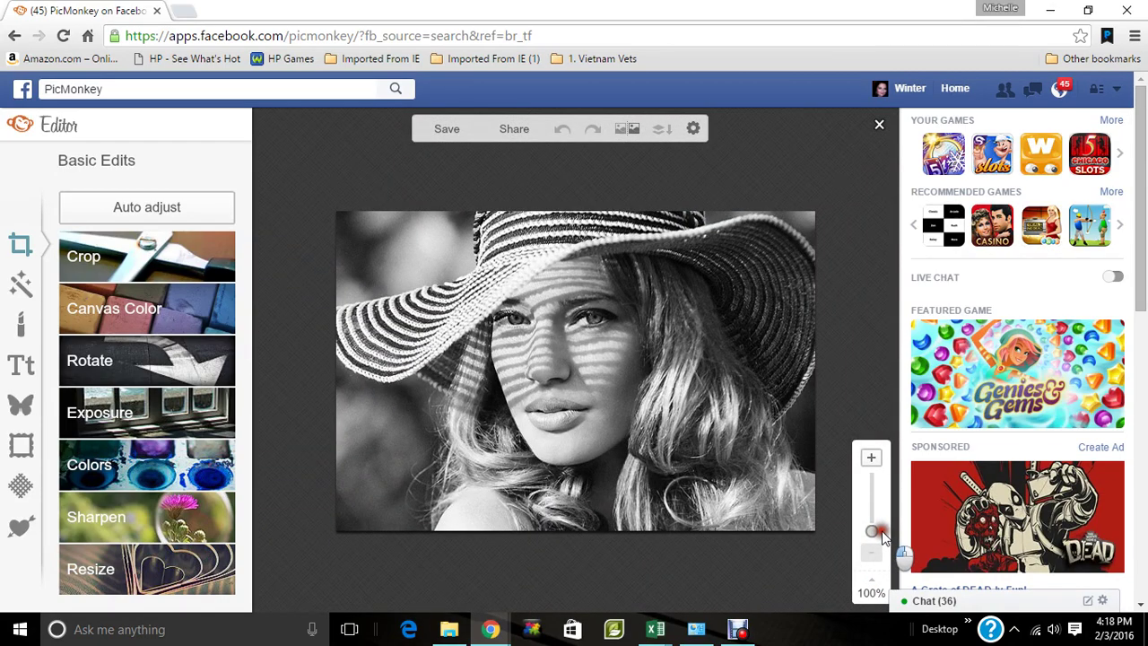
{"action": "scroll", "coordinate": [882, 536], "scroll_direction": "up", "scroll_amount": 2}
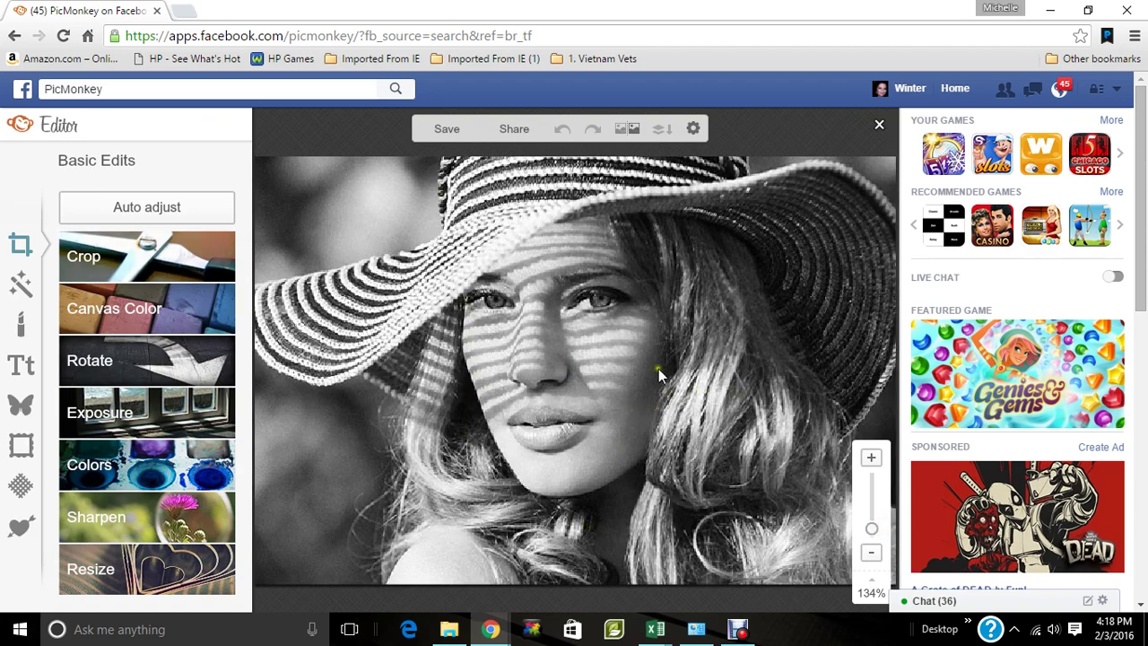
{"action": "left_click", "coordinate": [872, 554]}
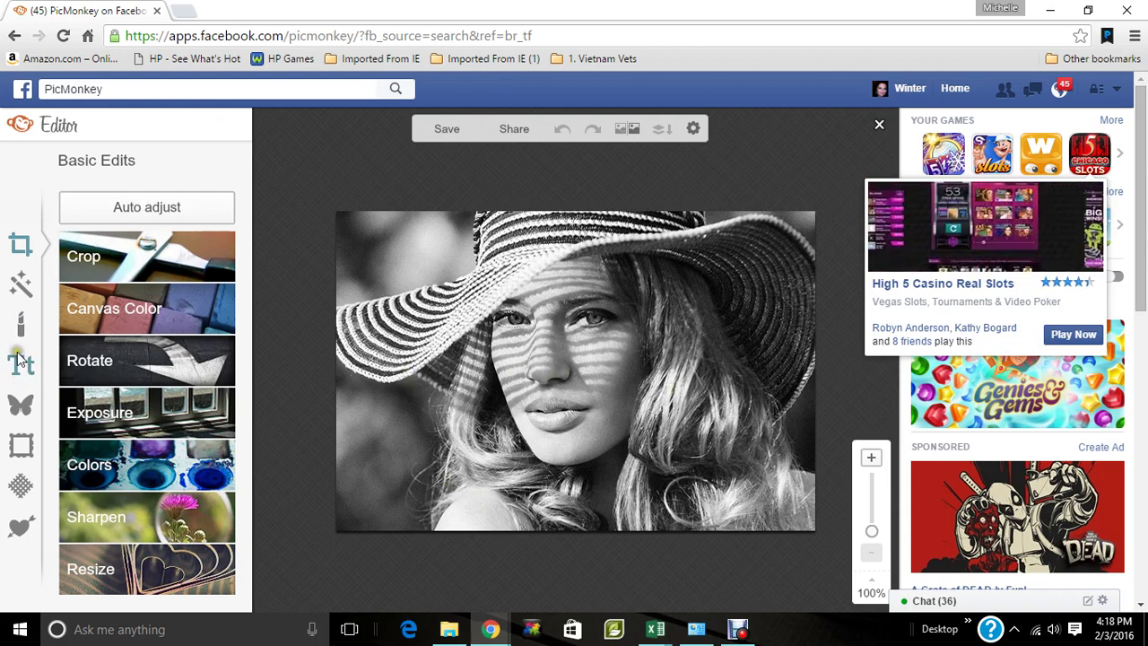
Step: Apply the Black and White effect from the Effects list at 0% fade
{"action": "left_click", "coordinate": [20, 288]}
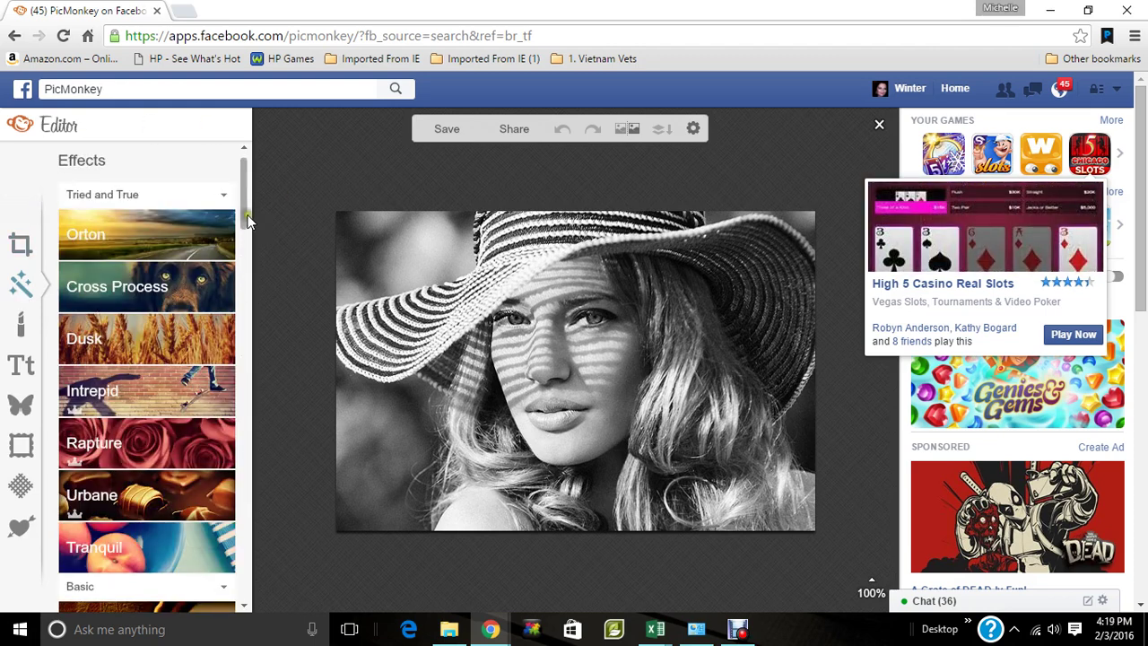
{"action": "mouse_move", "coordinate": [249, 220]}
{"action": "left_mouse_down"}
{"action": "mouse_move", "coordinate": [278, 277]}
{"action": "mouse_move", "coordinate": [266, 287]}
{"action": "mouse_move", "coordinate": [264, 218]}
{"action": "left_mouse_up"}
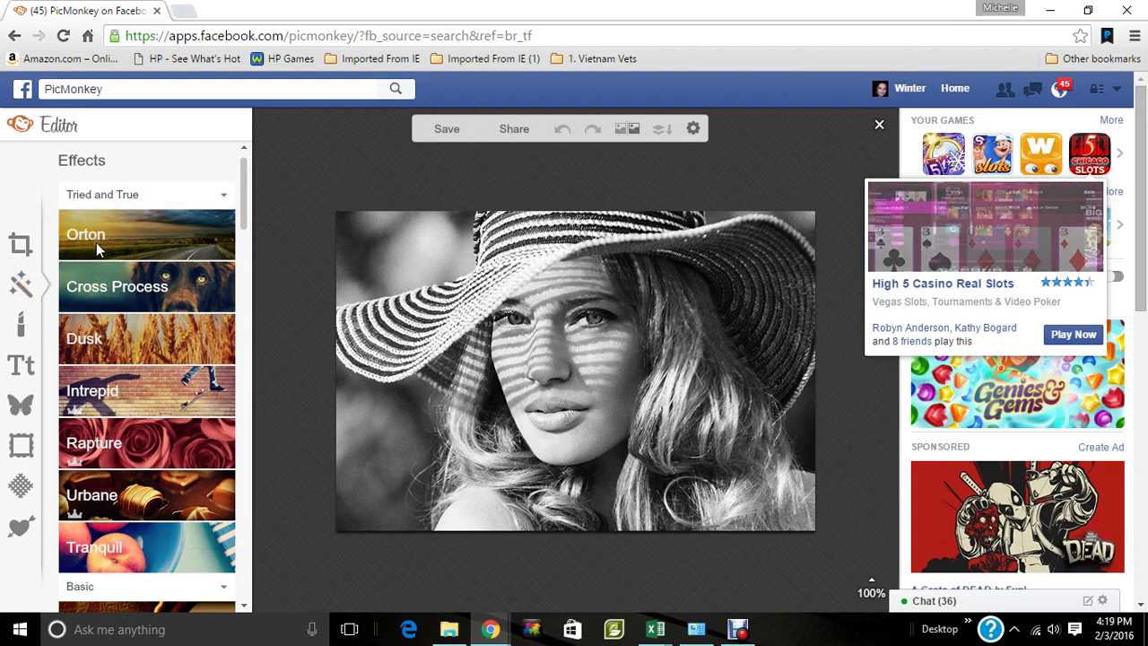
{"action": "left_click_drag", "start_coordinate": [246, 195], "coordinate": [257, 301]}
{"action": "left_click", "coordinate": [184, 205]}
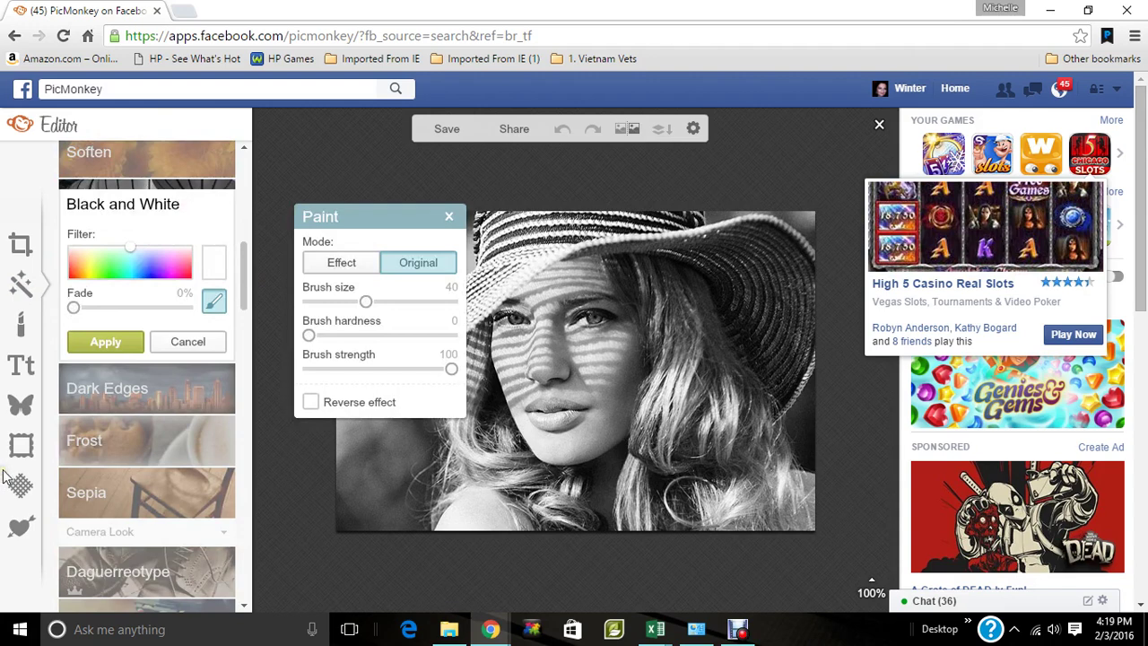
{"action": "left_click", "coordinate": [120, 344]}
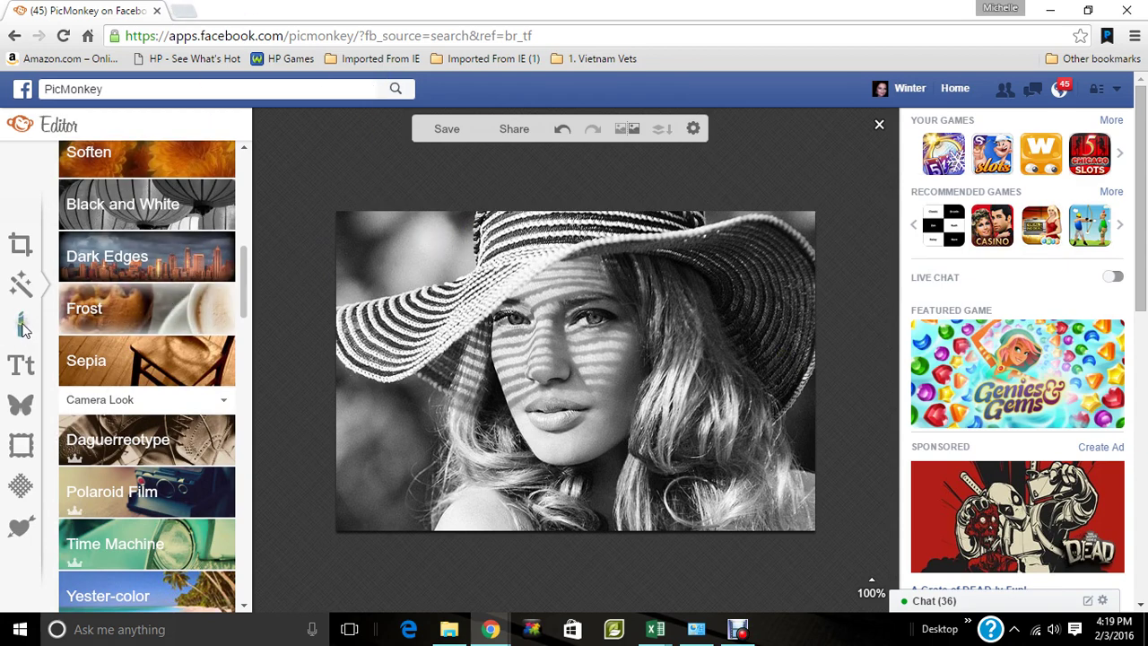
Step: Show the Touch Up tools, dismiss the notification, and scroll down to The Rest group
{"action": "left_click", "coordinate": [22, 325]}
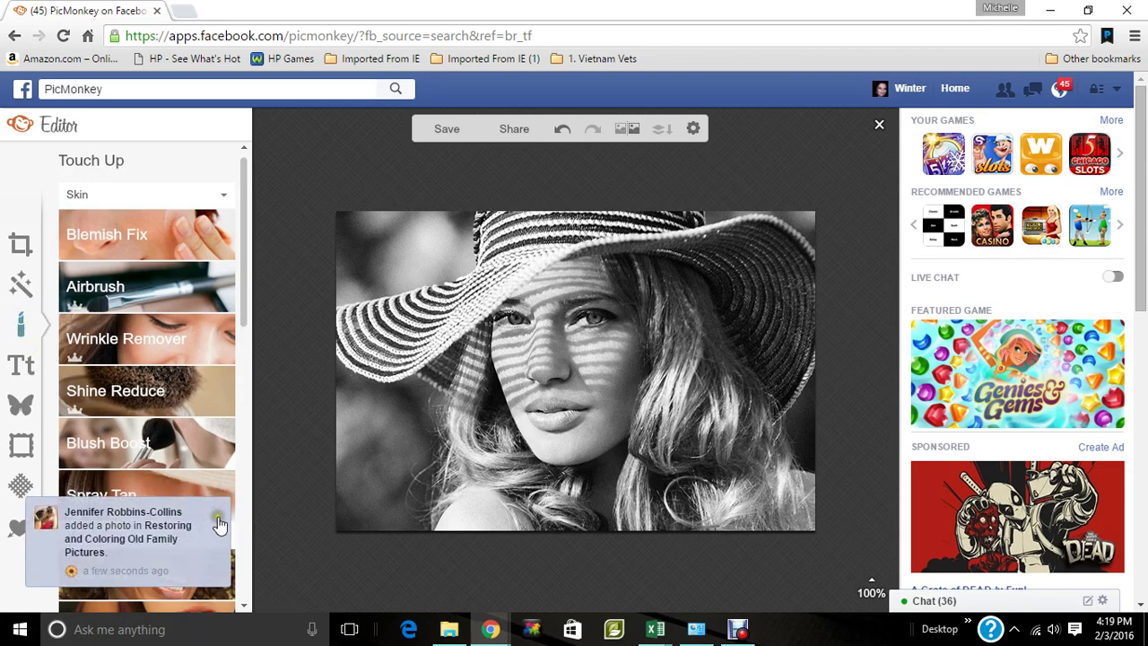
{"action": "left_click", "coordinate": [216, 512]}
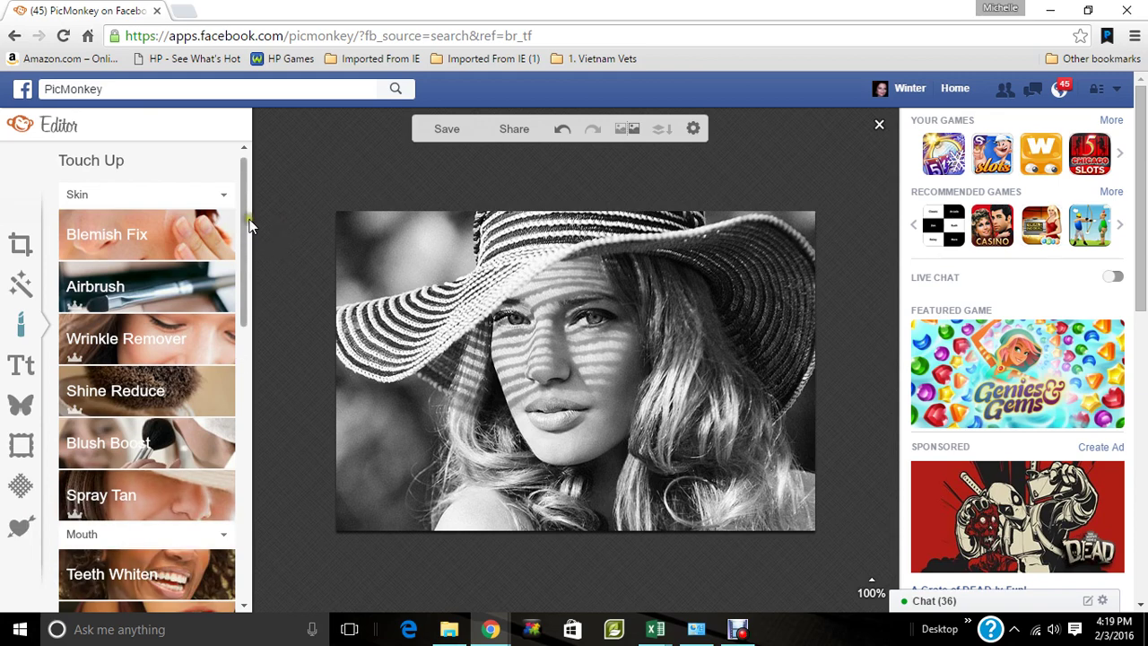
{"action": "left_click_drag", "start_coordinate": [242, 205], "coordinate": [296, 524]}
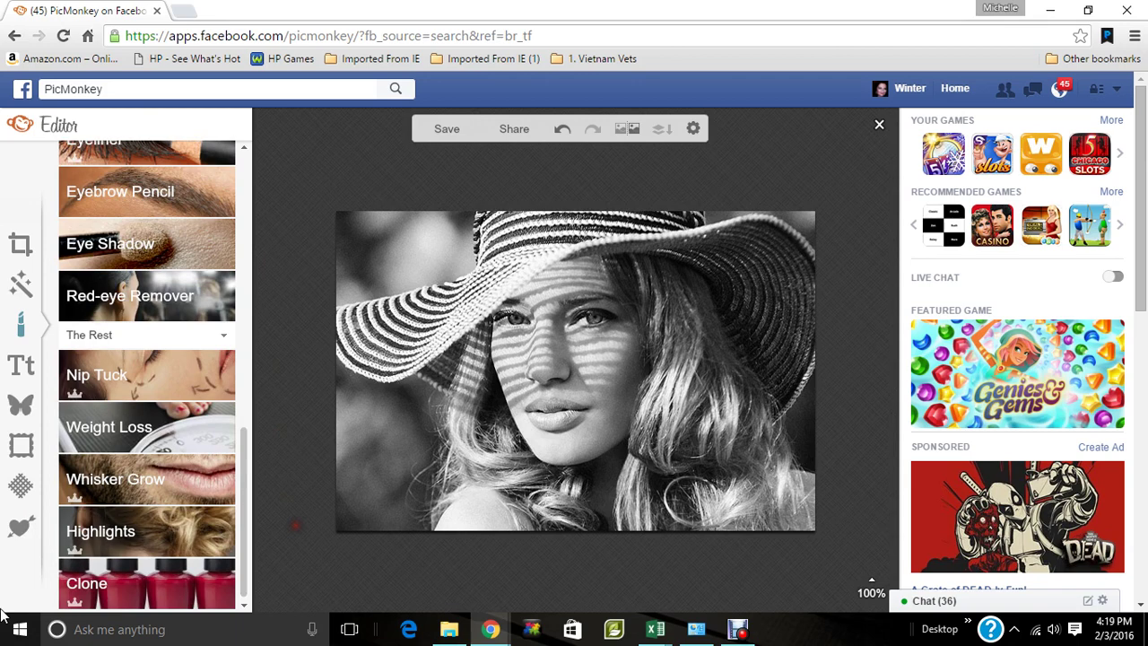
Step: Set up Highlights with dark green 194c17 and brush size 46
{"action": "left_click", "coordinate": [170, 524]}
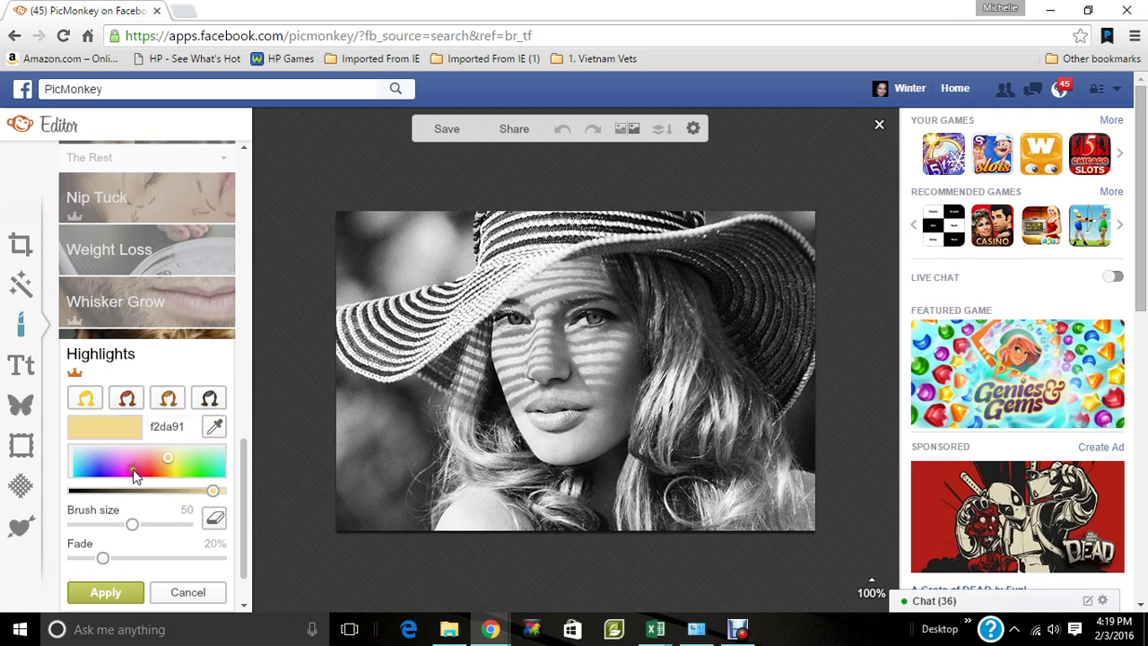
{"action": "mouse_move", "coordinate": [135, 475]}
{"action": "left_mouse_down"}
{"action": "mouse_move", "coordinate": [85, 457]}
{"action": "mouse_move", "coordinate": [125, 474]}
{"action": "left_mouse_up"}
{"action": "left_click_drag", "start_coordinate": [207, 469], "coordinate": [200, 467]}
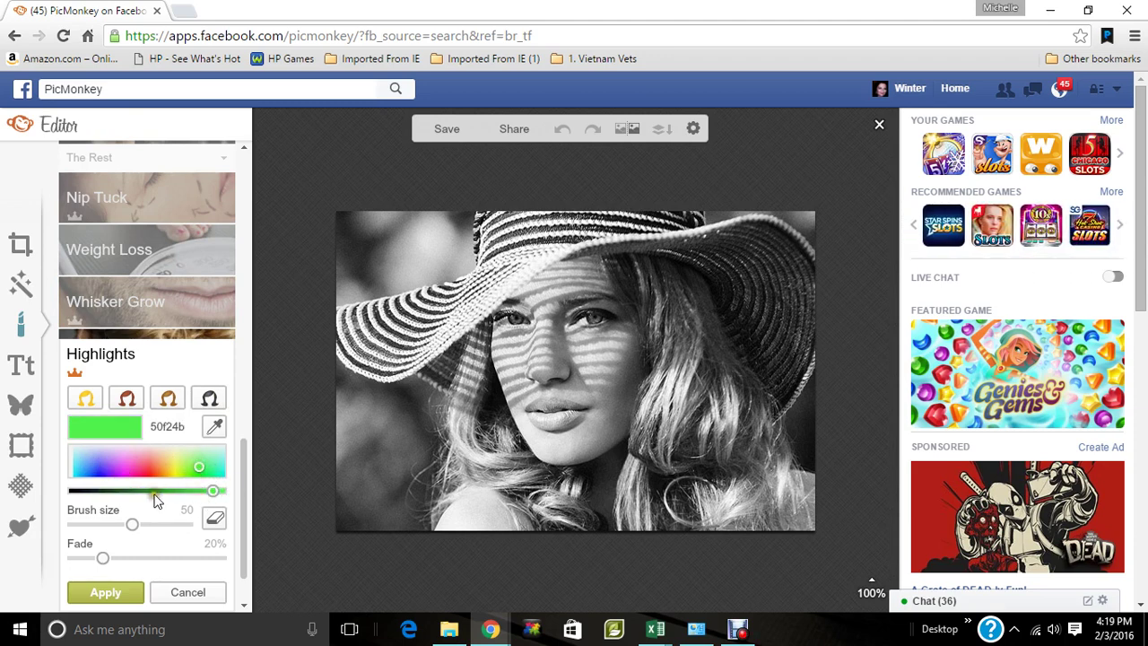
{"action": "left_click", "coordinate": [127, 493]}
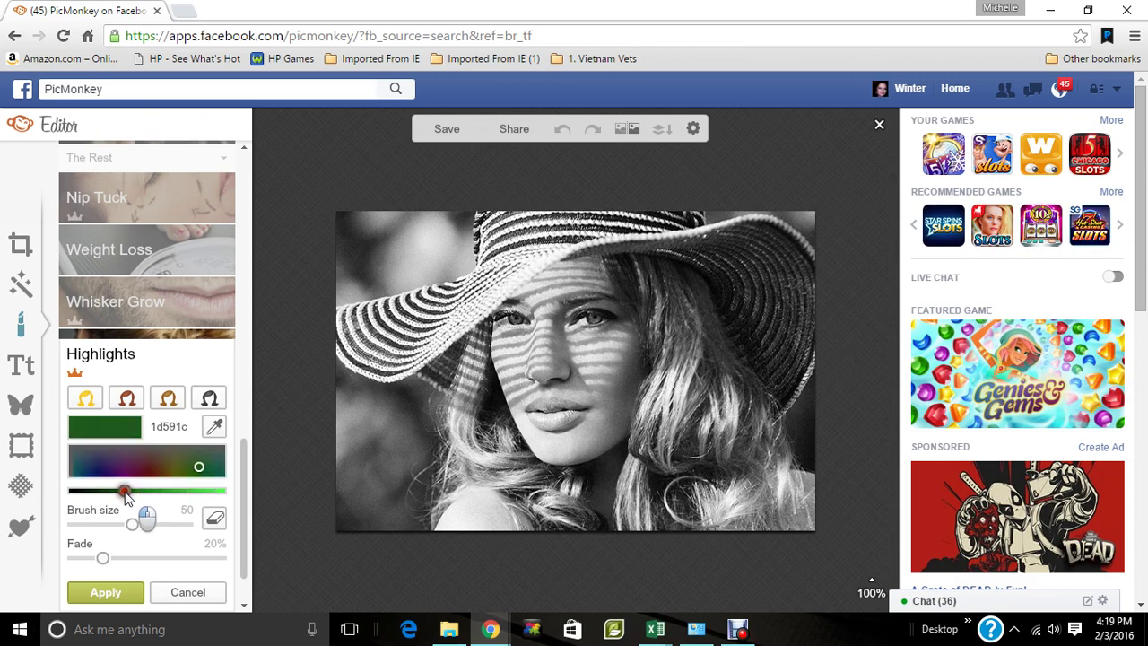
{"action": "mouse_move", "coordinate": [127, 499]}
{"action": "left_mouse_down"}
{"action": "mouse_move", "coordinate": [106, 495]}
{"action": "mouse_move", "coordinate": [120, 500]}
{"action": "left_mouse_up"}
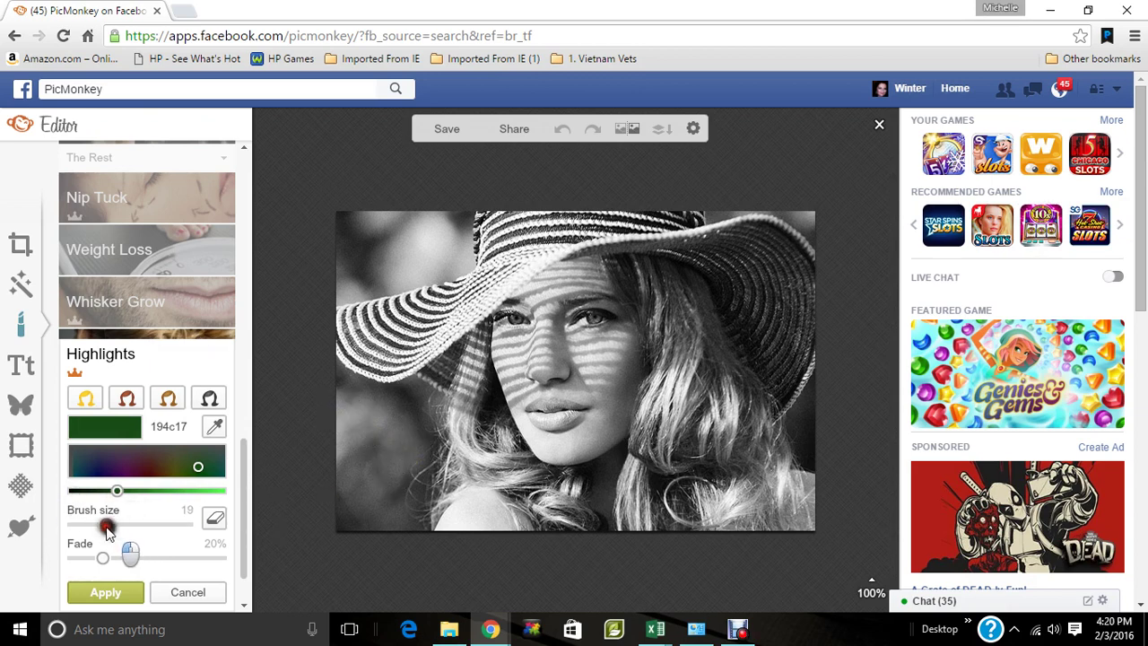
{"action": "mouse_move", "coordinate": [104, 527]}
{"action": "left_mouse_down"}
{"action": "mouse_move", "coordinate": [220, 538]}
{"action": "mouse_move", "coordinate": [99, 535]}
{"action": "mouse_move", "coordinate": [159, 545]}
{"action": "mouse_move", "coordinate": [69, 561]}
{"action": "left_mouse_up"}
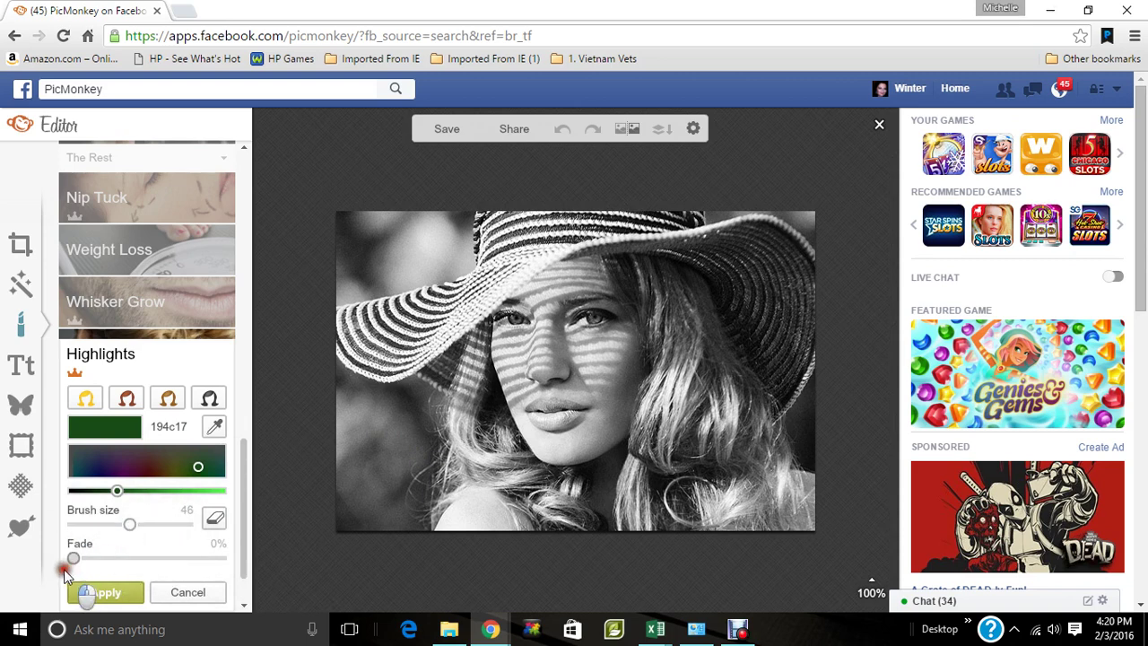
Step: Paint the lower-left background green and fade the tint to 59%
{"action": "mouse_move", "coordinate": [386, 445]}
{"action": "left_mouse_down"}
{"action": "mouse_move", "coordinate": [363, 414]}
{"action": "mouse_move", "coordinate": [379, 517]}
{"action": "mouse_move", "coordinate": [340, 406]}
{"action": "mouse_move", "coordinate": [378, 555]}
{"action": "mouse_move", "coordinate": [331, 431]}
{"action": "mouse_move", "coordinate": [336, 482]}
{"action": "left_mouse_up"}
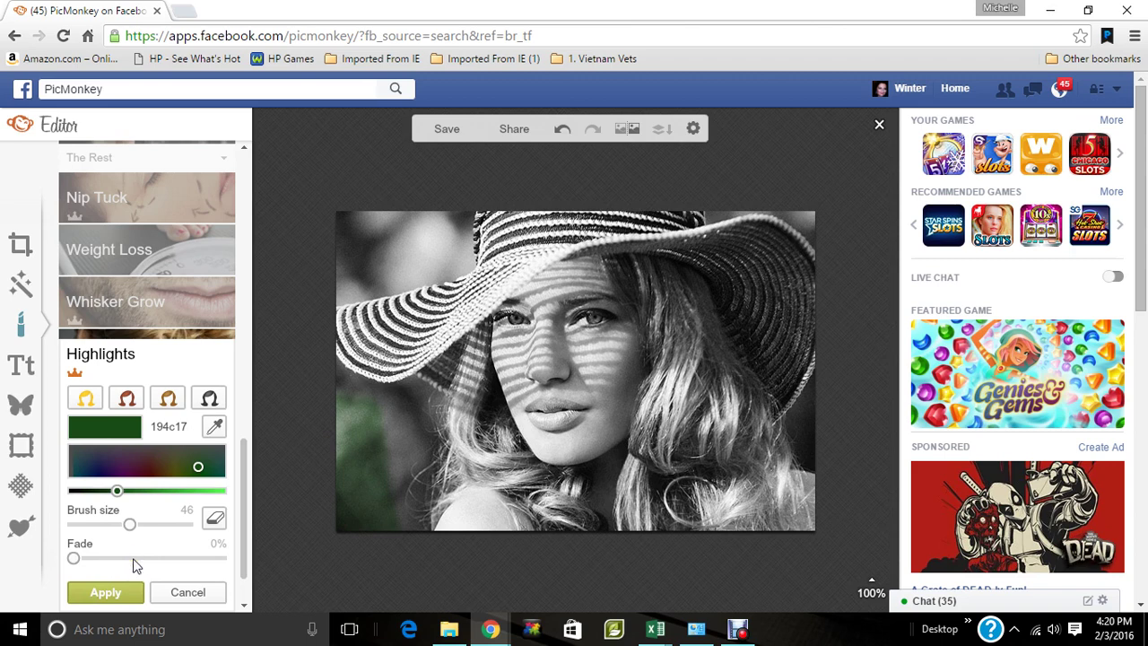
{"action": "left_click", "coordinate": [133, 558]}
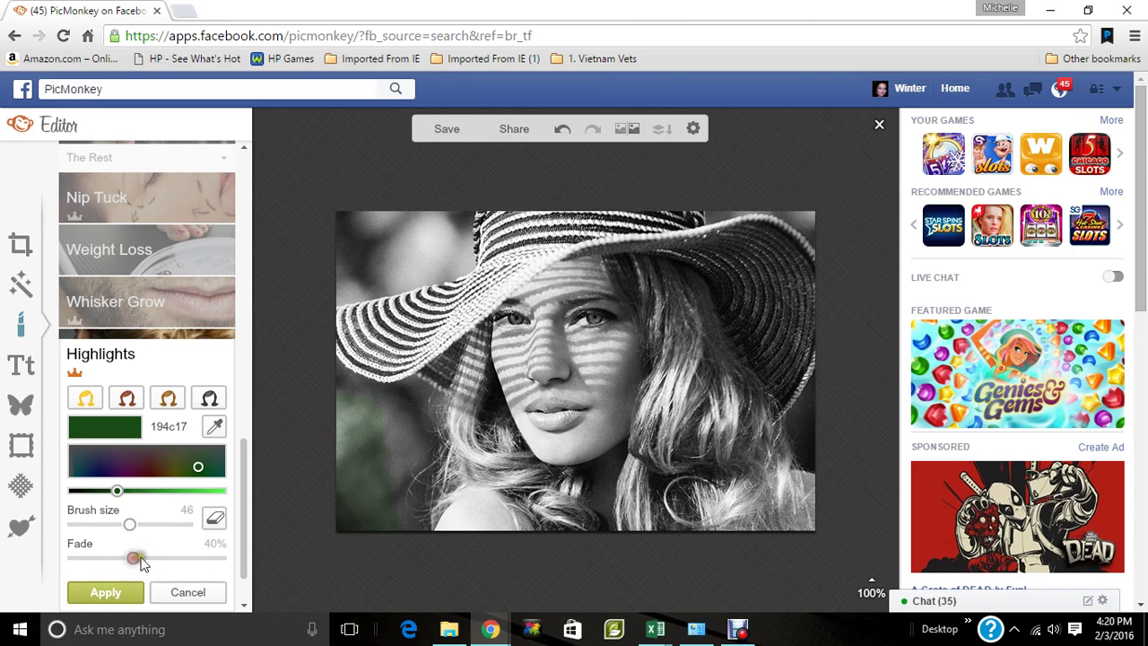
{"action": "left_click", "coordinate": [155, 559]}
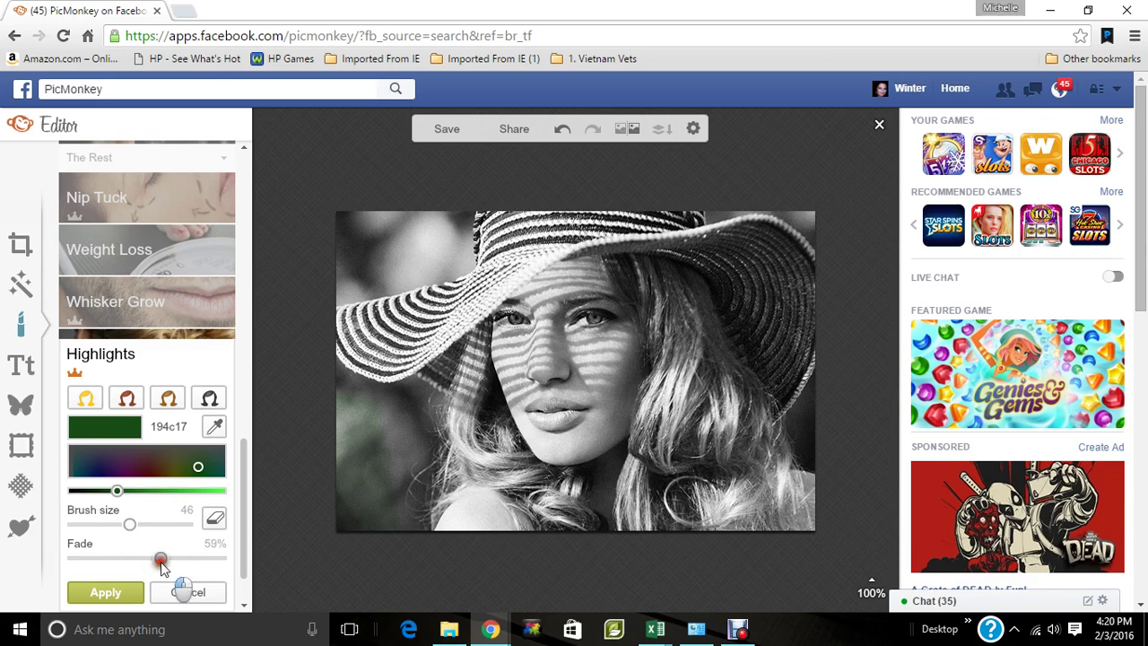
Step: Set Fade to 0% and paint green tint along the left, top and right edges
{"action": "left_click", "coordinate": [20, 589]}
{"action": "left_click_drag", "start_coordinate": [160, 558], "coordinate": [49, 563]}
{"action": "left_click", "coordinate": [357, 405]}
{"action": "mouse_move", "coordinate": [357, 406]}
{"action": "left_mouse_down"}
{"action": "mouse_move", "coordinate": [322, 375]}
{"action": "mouse_move", "coordinate": [379, 414]}
{"action": "mouse_move", "coordinate": [387, 403]}
{"action": "mouse_move", "coordinate": [353, 393]}
{"action": "mouse_move", "coordinate": [420, 397]}
{"action": "mouse_move", "coordinate": [424, 415]}
{"action": "mouse_move", "coordinate": [398, 479]}
{"action": "mouse_move", "coordinate": [411, 528]}
{"action": "mouse_move", "coordinate": [404, 485]}
{"action": "mouse_move", "coordinate": [409, 501]}
{"action": "mouse_move", "coordinate": [416, 454]}
{"action": "mouse_move", "coordinate": [404, 490]}
{"action": "mouse_move", "coordinate": [378, 418]}
{"action": "left_mouse_up"}
{"action": "mouse_move", "coordinate": [293, 323]}
{"action": "left_mouse_down"}
{"action": "mouse_move", "coordinate": [291, 262]}
{"action": "mouse_move", "coordinate": [305, 235]}
{"action": "mouse_move", "coordinate": [383, 217]}
{"action": "mouse_move", "coordinate": [328, 273]}
{"action": "mouse_move", "coordinate": [363, 288]}
{"action": "mouse_move", "coordinate": [326, 288]}
{"action": "mouse_move", "coordinate": [374, 268]}
{"action": "mouse_move", "coordinate": [373, 277]}
{"action": "mouse_move", "coordinate": [420, 279]}
{"action": "mouse_move", "coordinate": [458, 258]}
{"action": "mouse_move", "coordinate": [447, 207]}
{"action": "mouse_move", "coordinate": [446, 254]}
{"action": "mouse_move", "coordinate": [420, 215]}
{"action": "mouse_move", "coordinate": [401, 254]}
{"action": "left_mouse_up"}
{"action": "mouse_move", "coordinate": [810, 190]}
{"action": "left_mouse_down"}
{"action": "mouse_move", "coordinate": [820, 213]}
{"action": "mouse_move", "coordinate": [781, 198]}
{"action": "mouse_move", "coordinate": [717, 205]}
{"action": "left_mouse_up"}
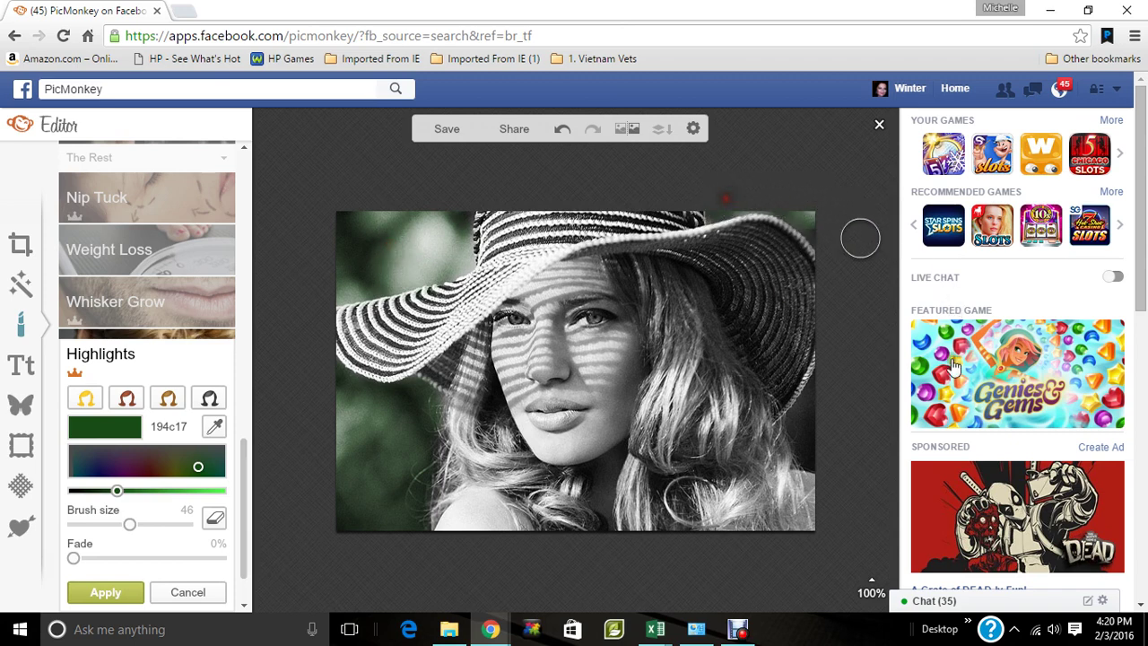
{"action": "mouse_move", "coordinate": [831, 392]}
{"action": "left_mouse_down"}
{"action": "mouse_move", "coordinate": [813, 397]}
{"action": "mouse_move", "coordinate": [802, 423]}
{"action": "mouse_move", "coordinate": [820, 454]}
{"action": "mouse_move", "coordinate": [801, 392]}
{"action": "left_mouse_up"}
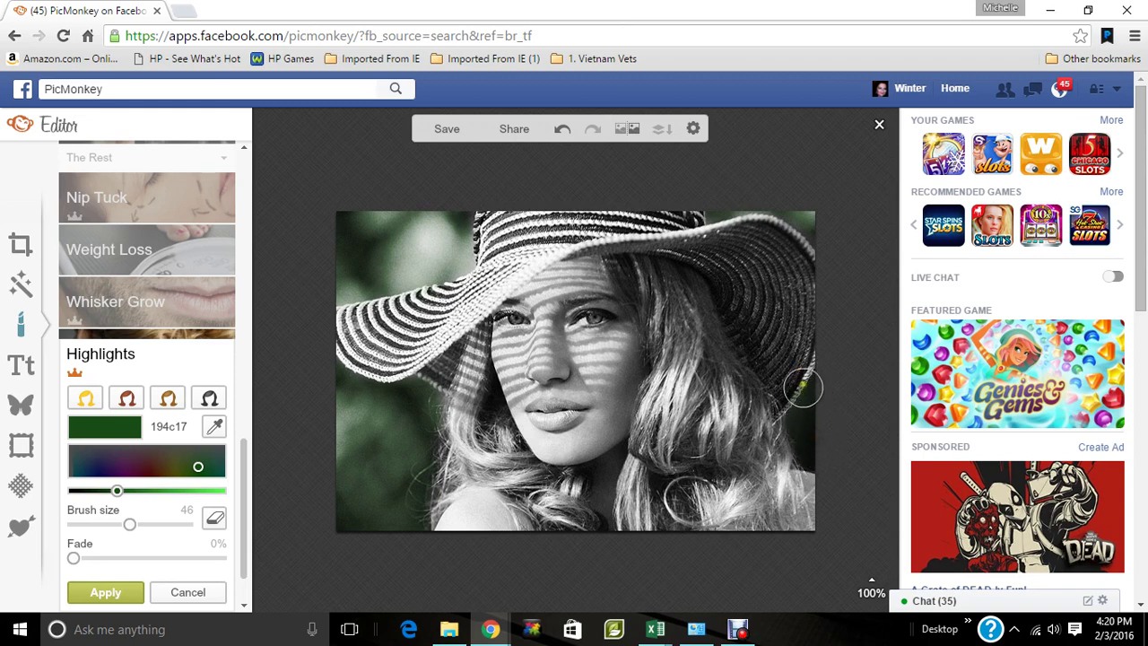
Step: Zoom in to check the edges, erase stray specks, and return to the full photo
{"action": "mouse_move", "coordinate": [869, 581]}
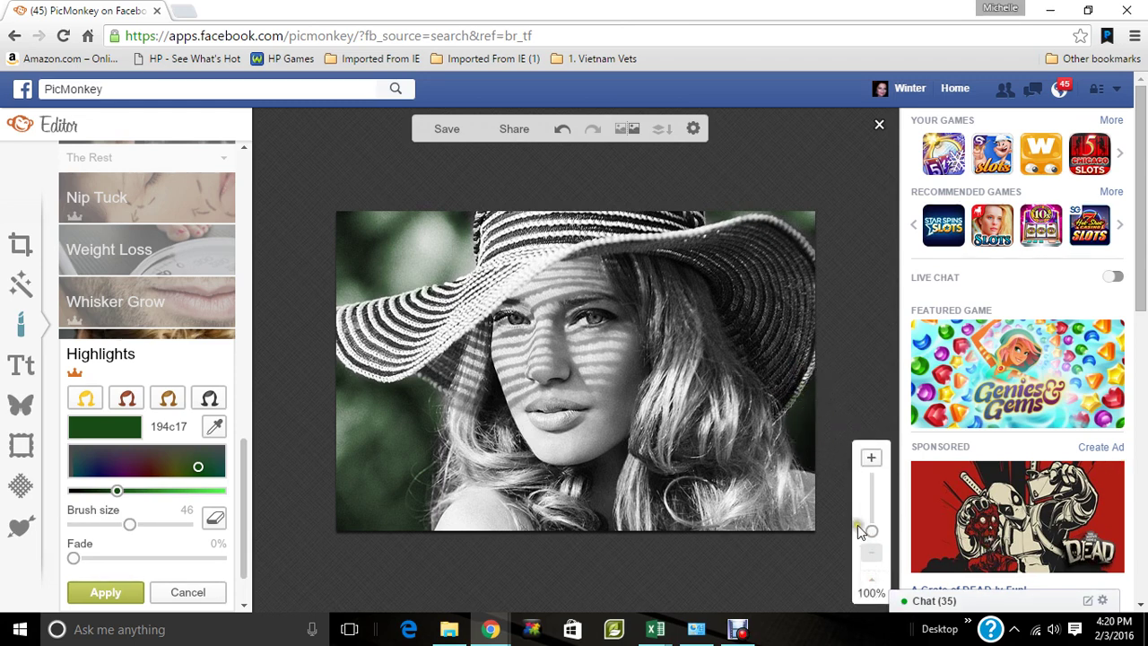
{"action": "left_click_drag", "start_coordinate": [872, 536], "coordinate": [870, 525]}
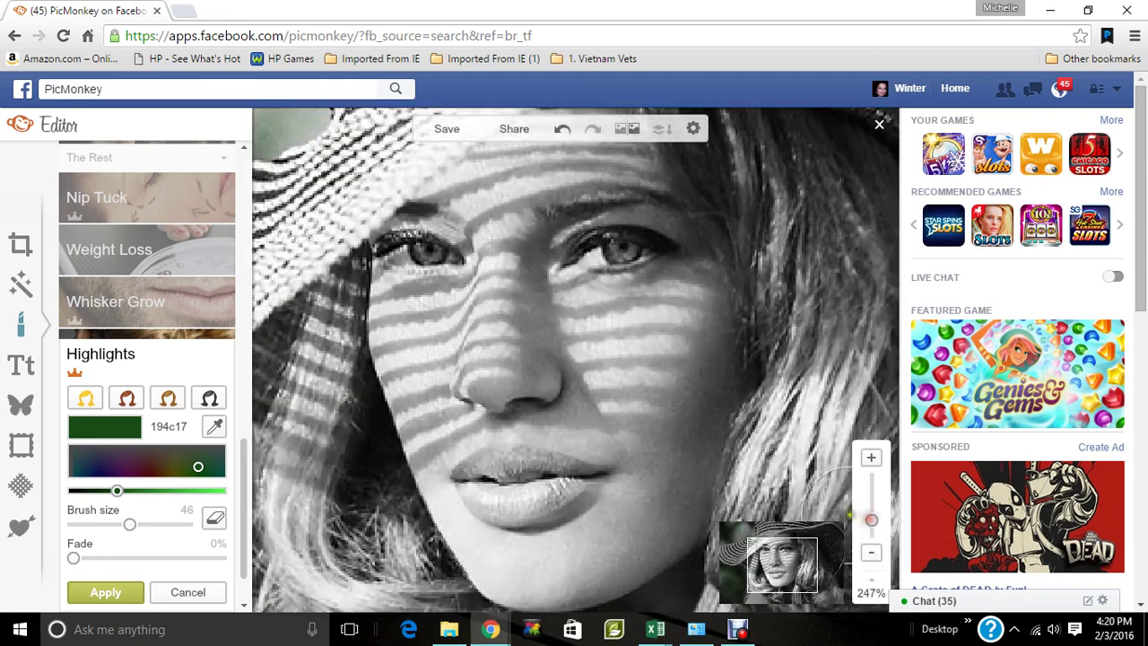
{"action": "left_click_drag", "start_coordinate": [775, 548], "coordinate": [807, 570]}
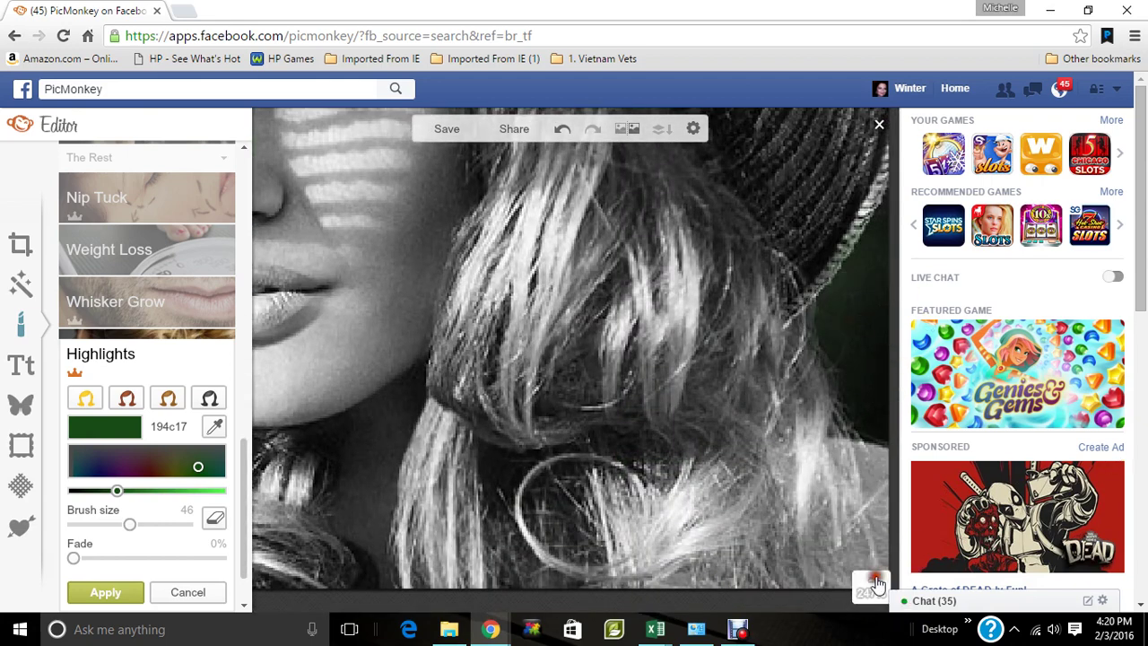
{"action": "left_click", "coordinate": [873, 553]}
{"action": "left_click", "coordinate": [873, 554]}
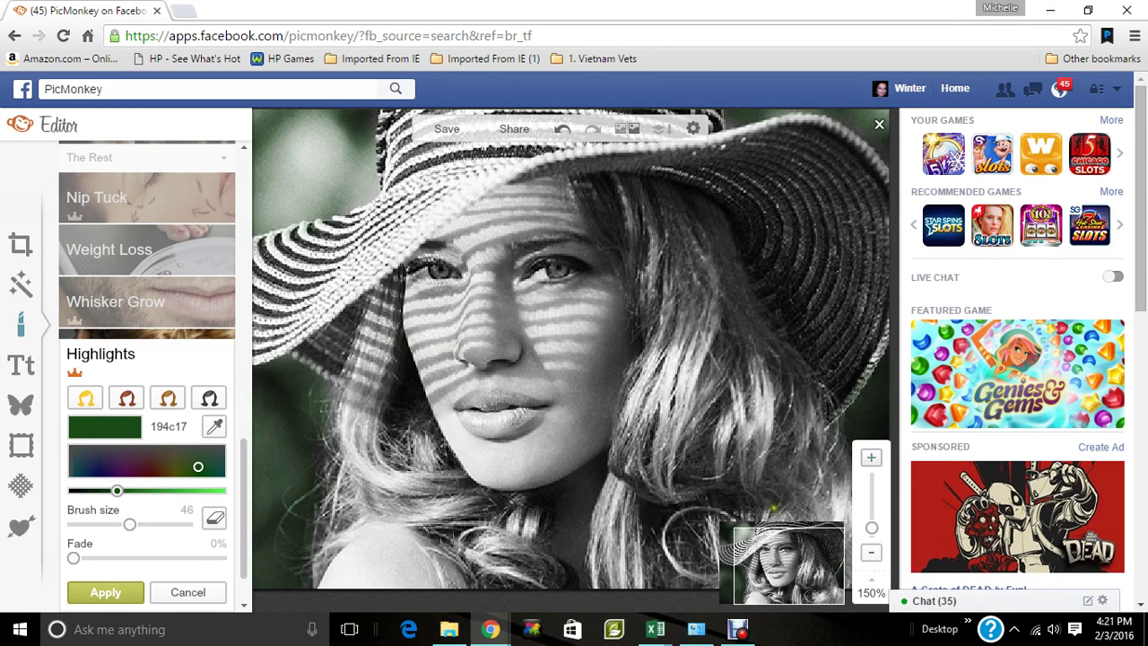
{"action": "left_click", "coordinate": [215, 519]}
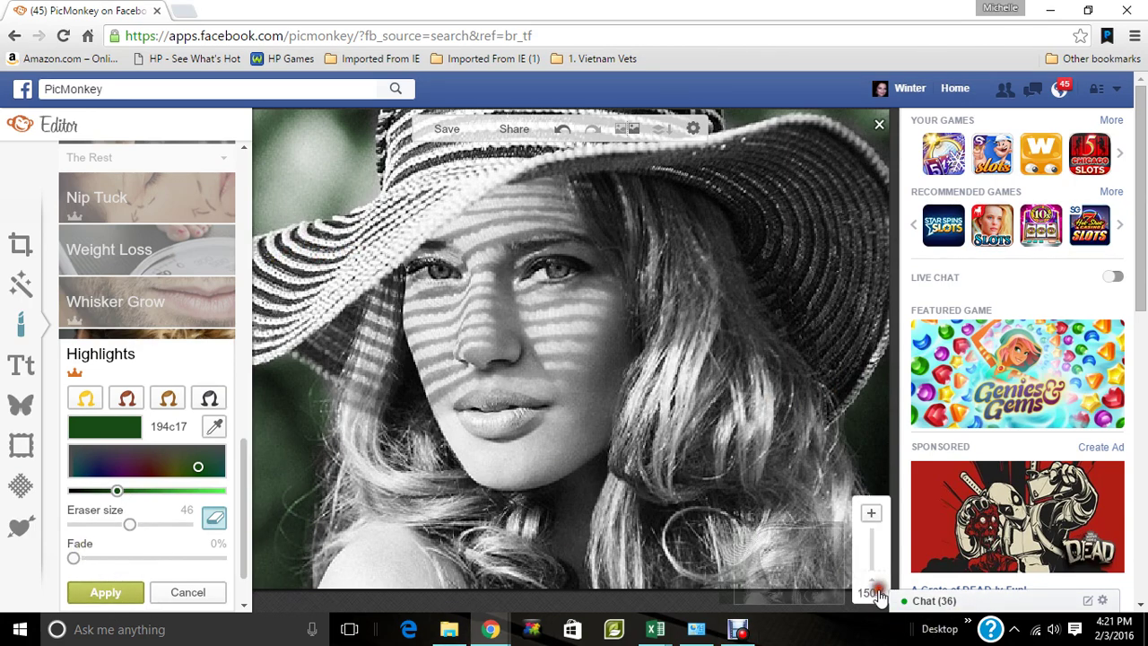
{"action": "left_click", "coordinate": [872, 553]}
{"action": "left_click", "coordinate": [871, 552]}
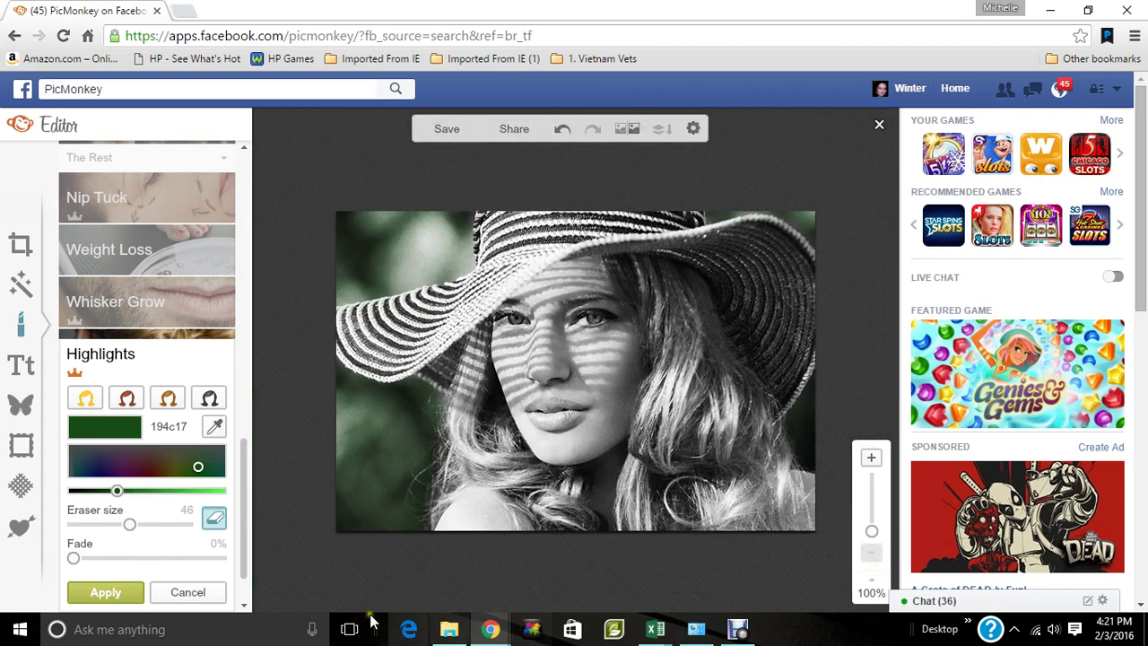
Step: Apply the green tint, then paint golden highlights up the hair and under the brim
{"action": "left_click", "coordinate": [105, 592]}
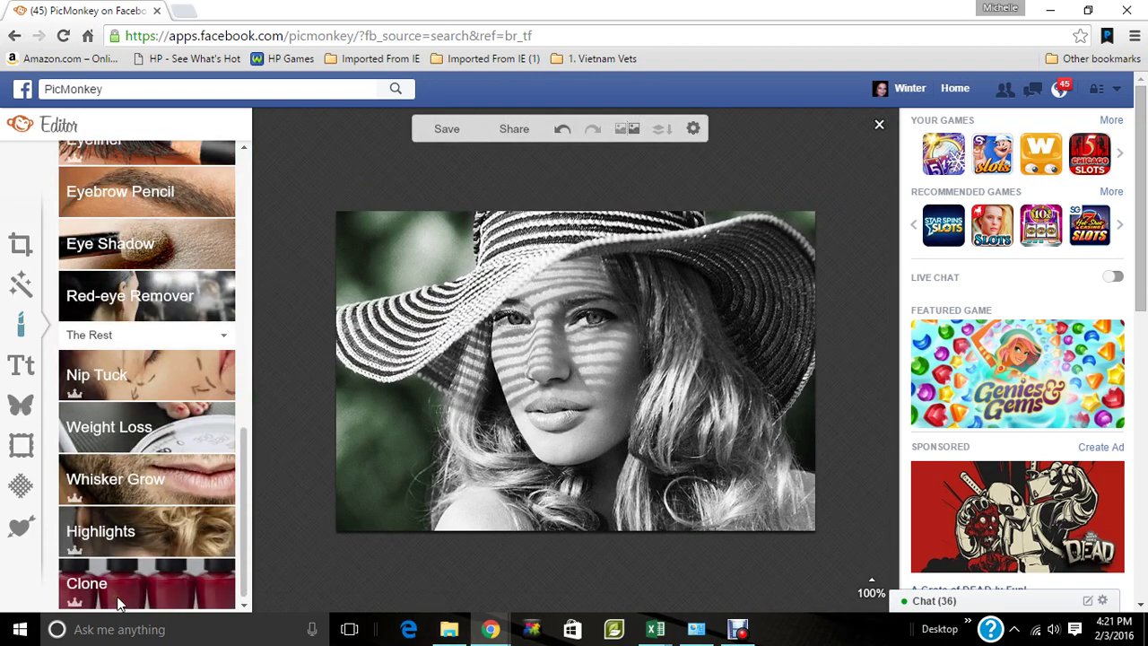
{"action": "left_click", "coordinate": [157, 525]}
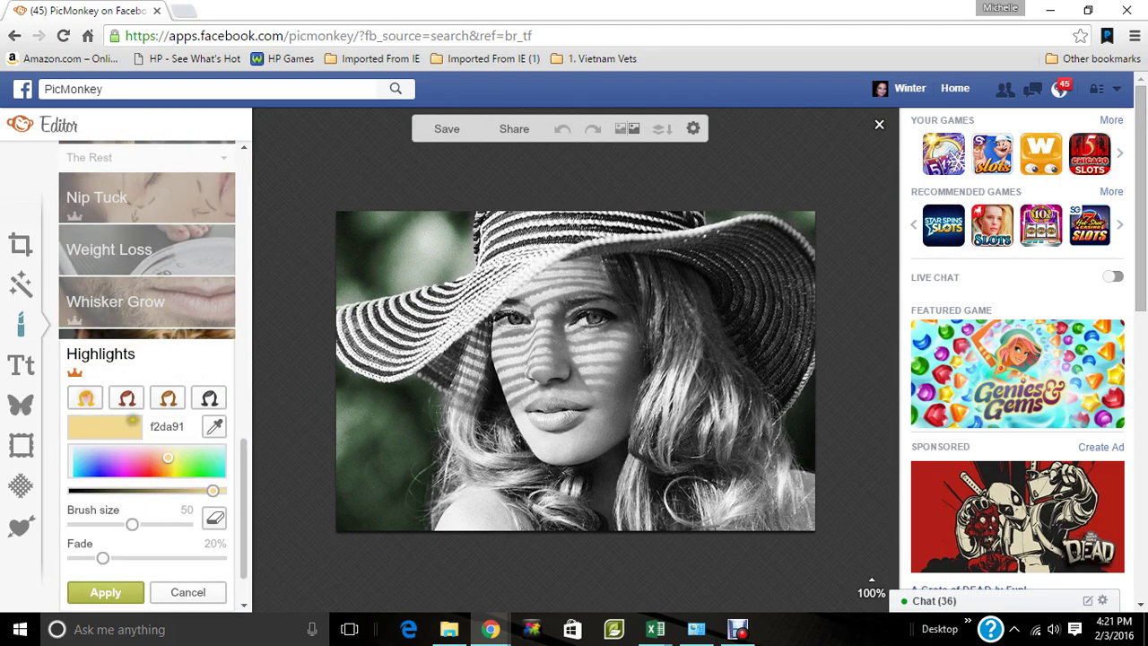
{"action": "mouse_move", "coordinate": [643, 458]}
{"action": "left_mouse_down"}
{"action": "mouse_move", "coordinate": [682, 357]}
{"action": "mouse_move", "coordinate": [636, 270]}
{"action": "mouse_move", "coordinate": [624, 268]}
{"action": "mouse_move", "coordinate": [691, 304]}
{"action": "mouse_move", "coordinate": [686, 287]}
{"action": "mouse_move", "coordinate": [762, 416]}
{"action": "mouse_move", "coordinate": [766, 437]}
{"action": "mouse_move", "coordinate": [747, 454]}
{"action": "mouse_move", "coordinate": [722, 438]}
{"action": "mouse_move", "coordinate": [704, 372]}
{"action": "mouse_move", "coordinate": [673, 459]}
{"action": "mouse_move", "coordinate": [711, 440]}
{"action": "mouse_move", "coordinate": [782, 457]}
{"action": "mouse_move", "coordinate": [775, 475]}
{"action": "mouse_move", "coordinate": [794, 500]}
{"action": "mouse_move", "coordinate": [753, 472]}
{"action": "left_mouse_up"}
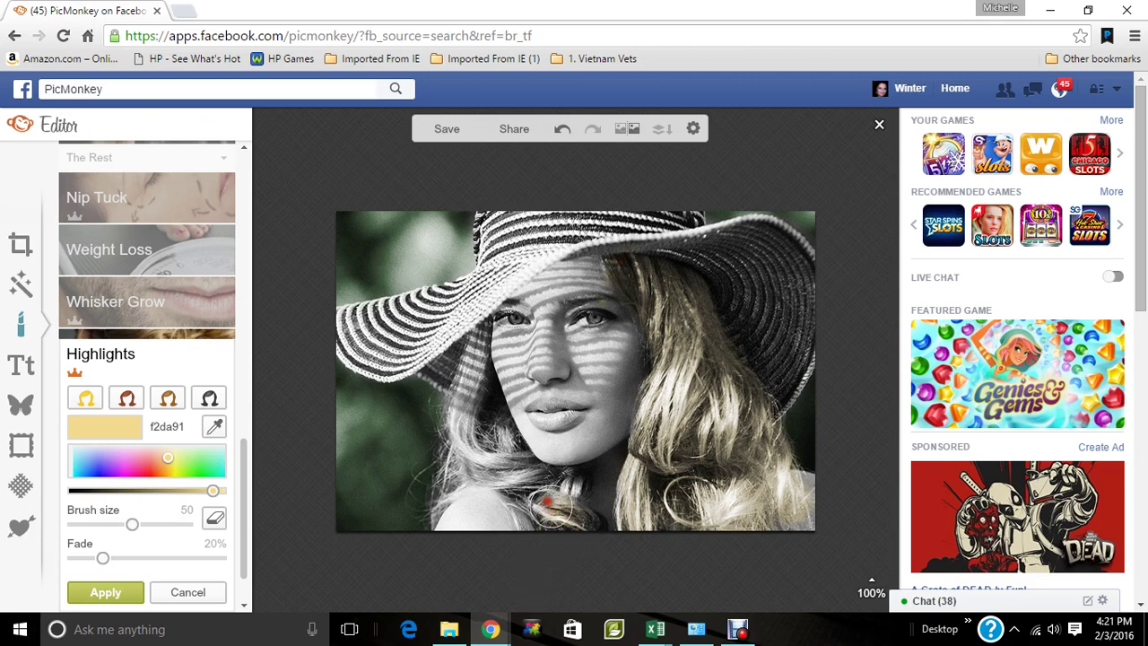
{"action": "mouse_move", "coordinate": [541, 496]}
{"action": "left_mouse_down"}
{"action": "mouse_move", "coordinate": [487, 460]}
{"action": "mouse_move", "coordinate": [459, 410]}
{"action": "mouse_move", "coordinate": [463, 386]}
{"action": "mouse_move", "coordinate": [499, 455]}
{"action": "mouse_move", "coordinate": [496, 435]}
{"action": "mouse_move", "coordinate": [556, 505]}
{"action": "mouse_move", "coordinate": [568, 485]}
{"action": "mouse_move", "coordinate": [493, 458]}
{"action": "mouse_move", "coordinate": [460, 469]}
{"action": "mouse_move", "coordinate": [453, 447]}
{"action": "mouse_move", "coordinate": [450, 485]}
{"action": "mouse_move", "coordinate": [429, 500]}
{"action": "mouse_move", "coordinate": [434, 508]}
{"action": "mouse_move", "coordinate": [476, 405]}
{"action": "mouse_move", "coordinate": [479, 341]}
{"action": "left_mouse_up"}
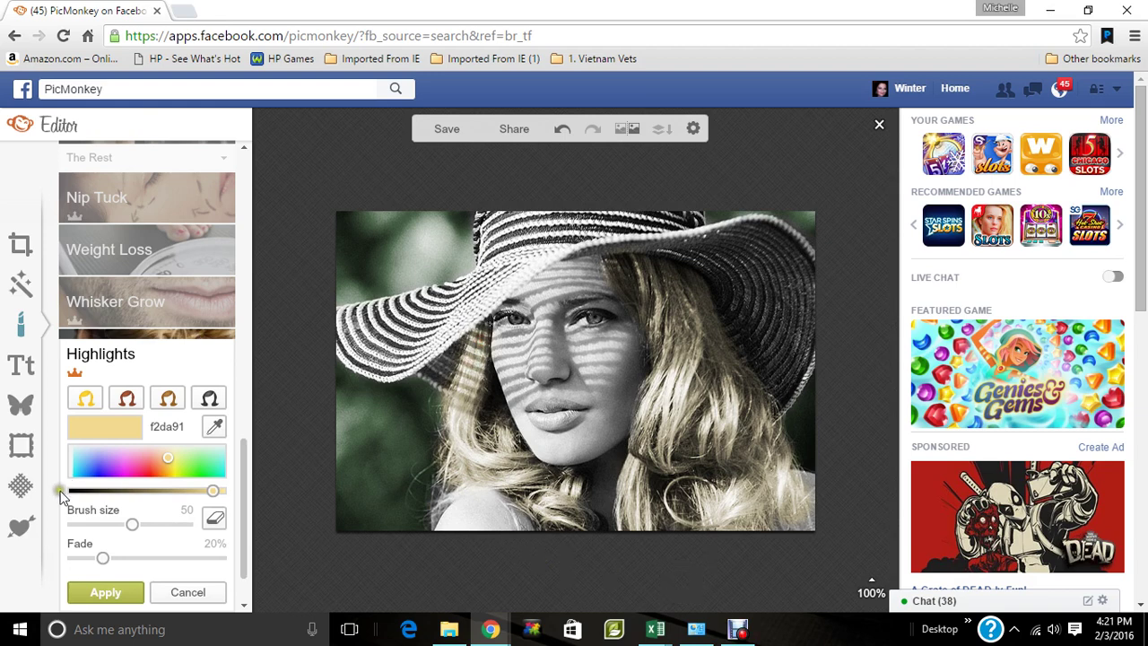
Step: Erase stray tint below her eye, use tan 98895b at no fade, and apply
{"action": "left_click", "coordinate": [214, 518]}
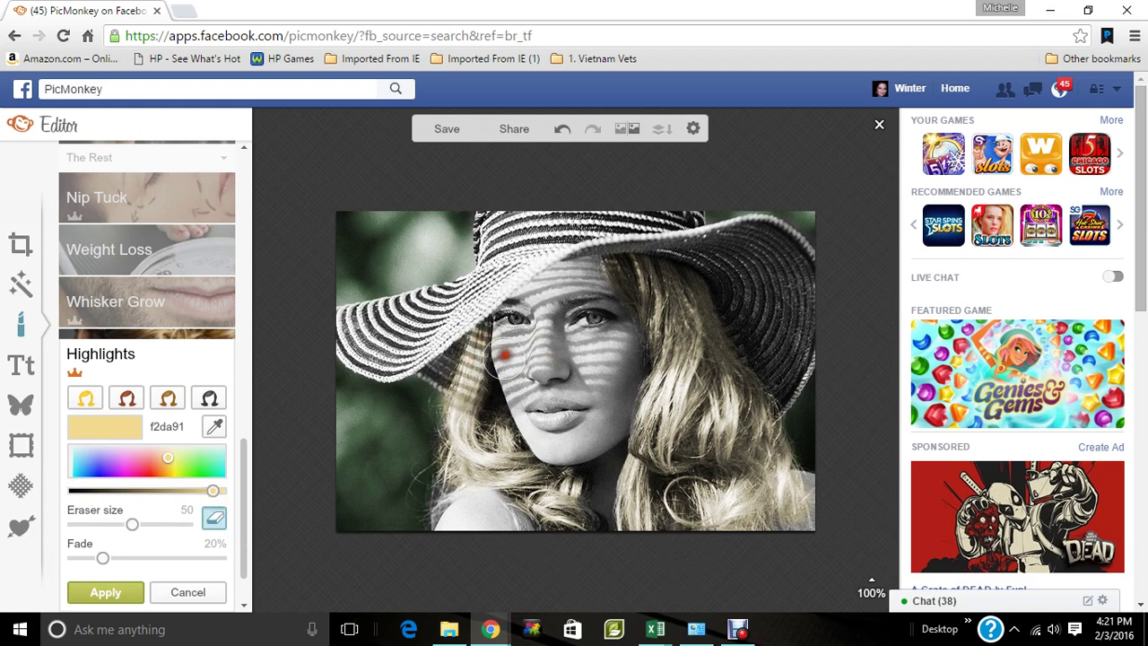
{"action": "mouse_move", "coordinate": [507, 350]}
{"action": "left_mouse_down"}
{"action": "mouse_move", "coordinate": [482, 381]}
{"action": "mouse_move", "coordinate": [423, 387]}
{"action": "mouse_move", "coordinate": [434, 359]}
{"action": "mouse_move", "coordinate": [347, 394]}
{"action": "left_mouse_up"}
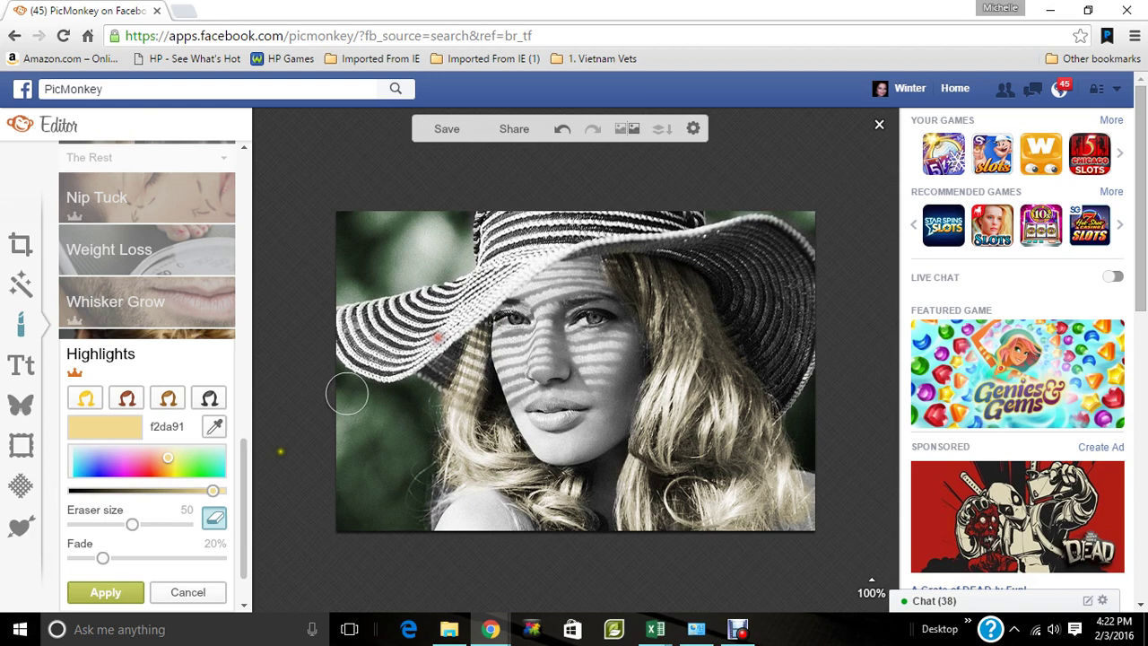
{"action": "left_click", "coordinate": [159, 492]}
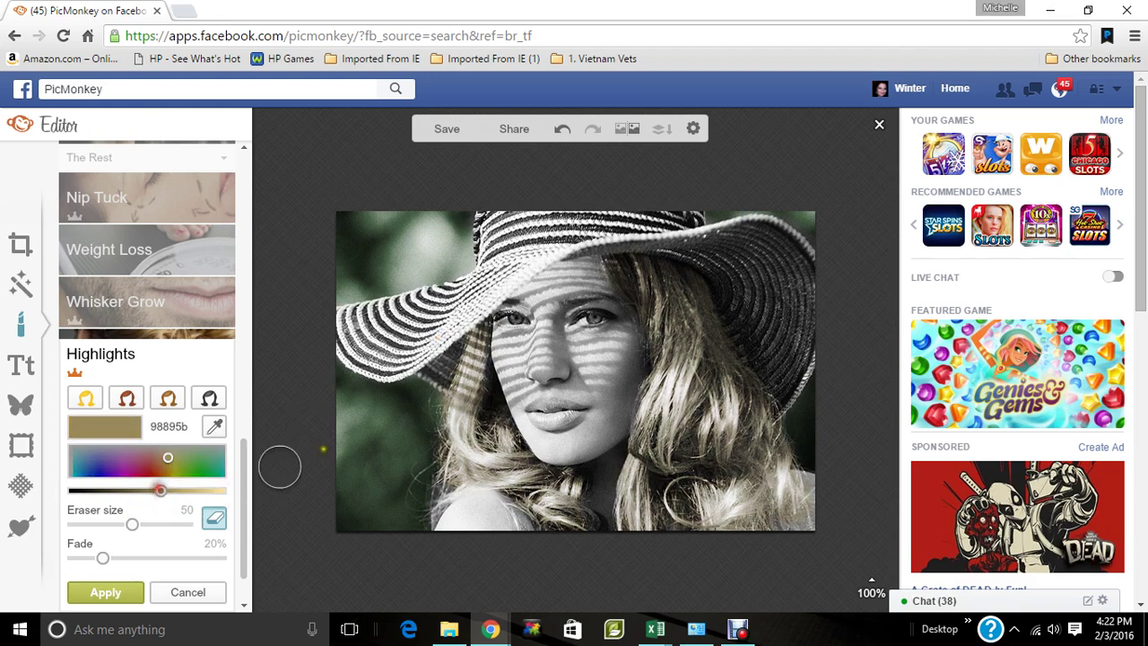
{"action": "mouse_move", "coordinate": [678, 637]}
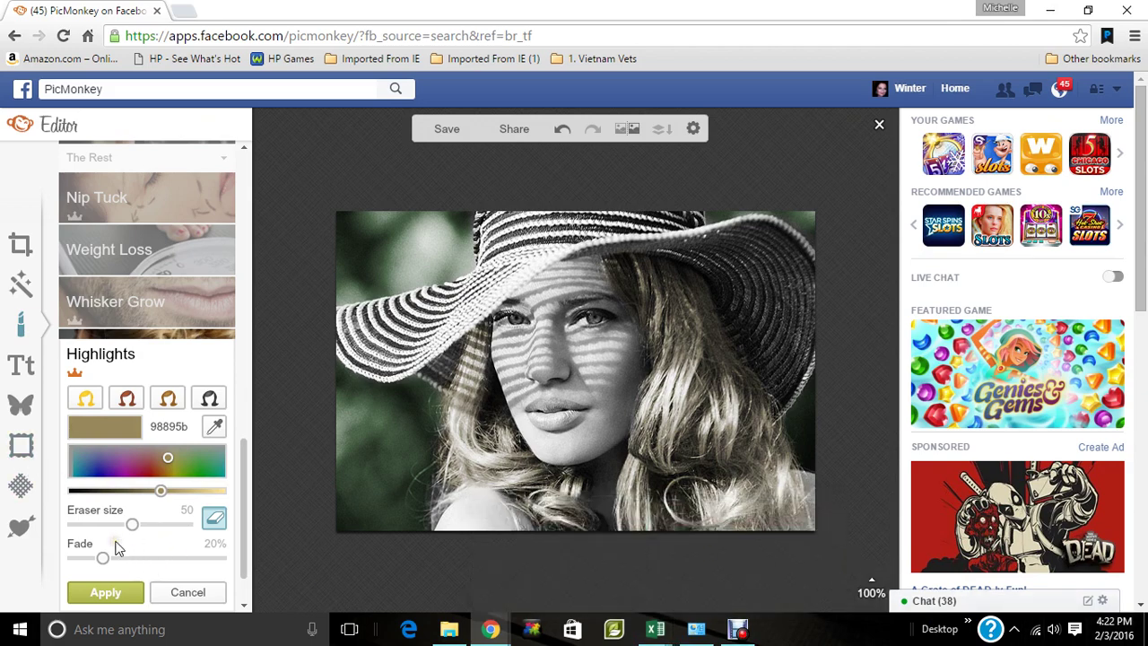
{"action": "left_click_drag", "start_coordinate": [106, 560], "coordinate": [68, 567]}
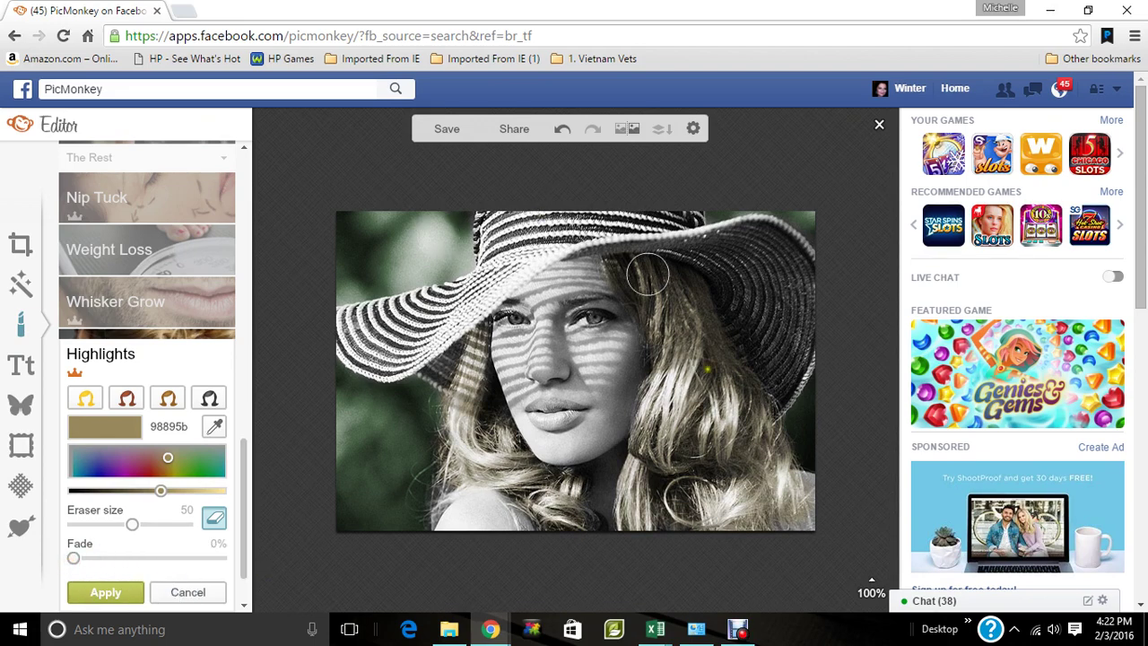
{"action": "left_click", "coordinate": [112, 594]}
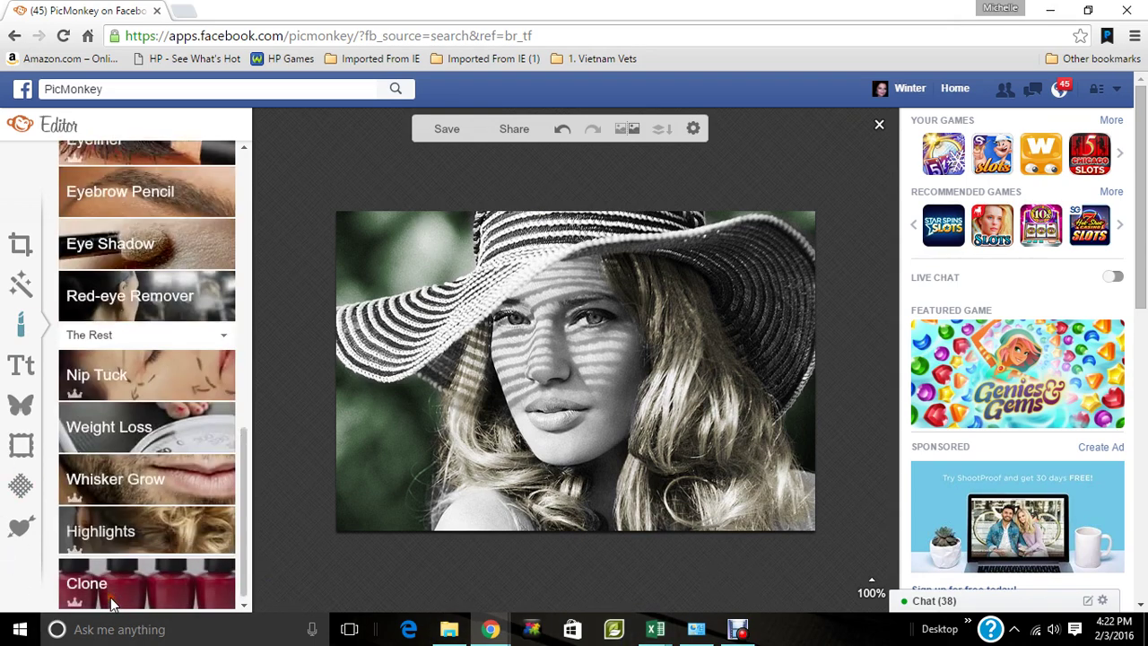
Step: Reopen Highlights with dark purple 5c337c and brush size 25
{"action": "left_click", "coordinate": [186, 542]}
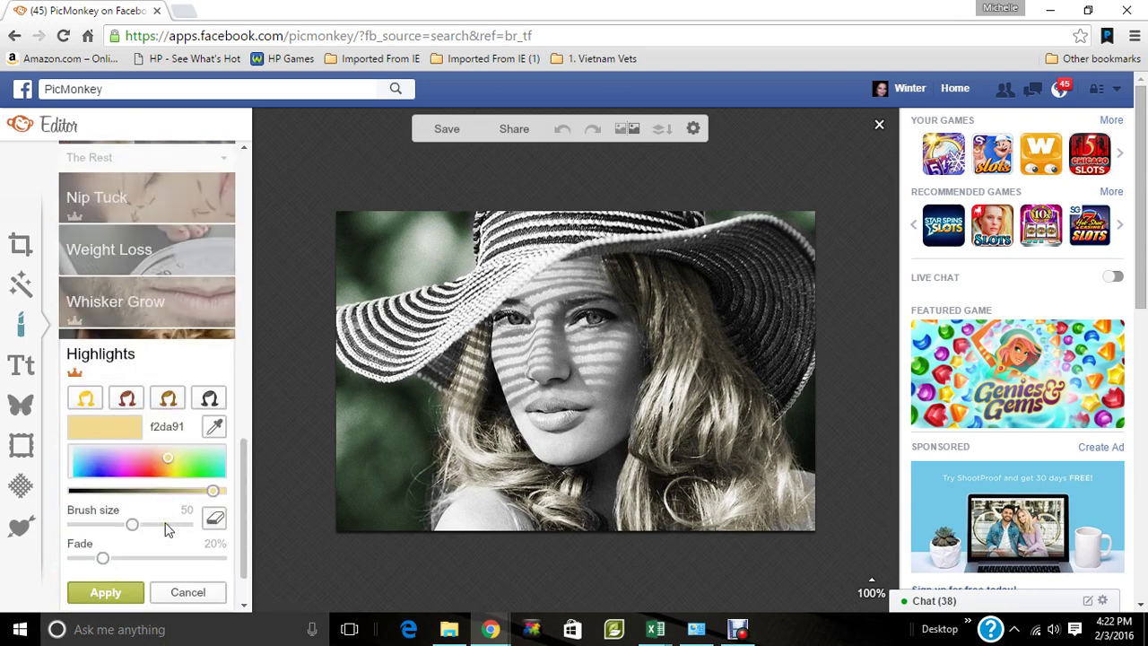
{"action": "left_click", "coordinate": [109, 466]}
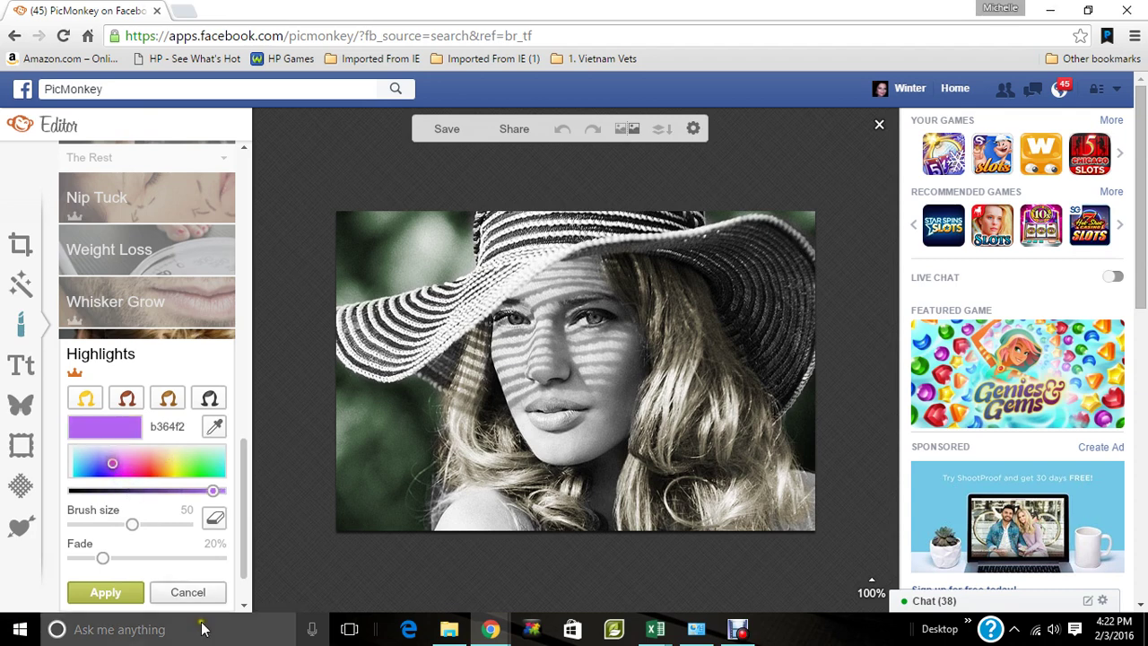
{"action": "left_click_drag", "start_coordinate": [169, 492], "coordinate": [145, 495]}
{"action": "left_click", "coordinate": [113, 526]}
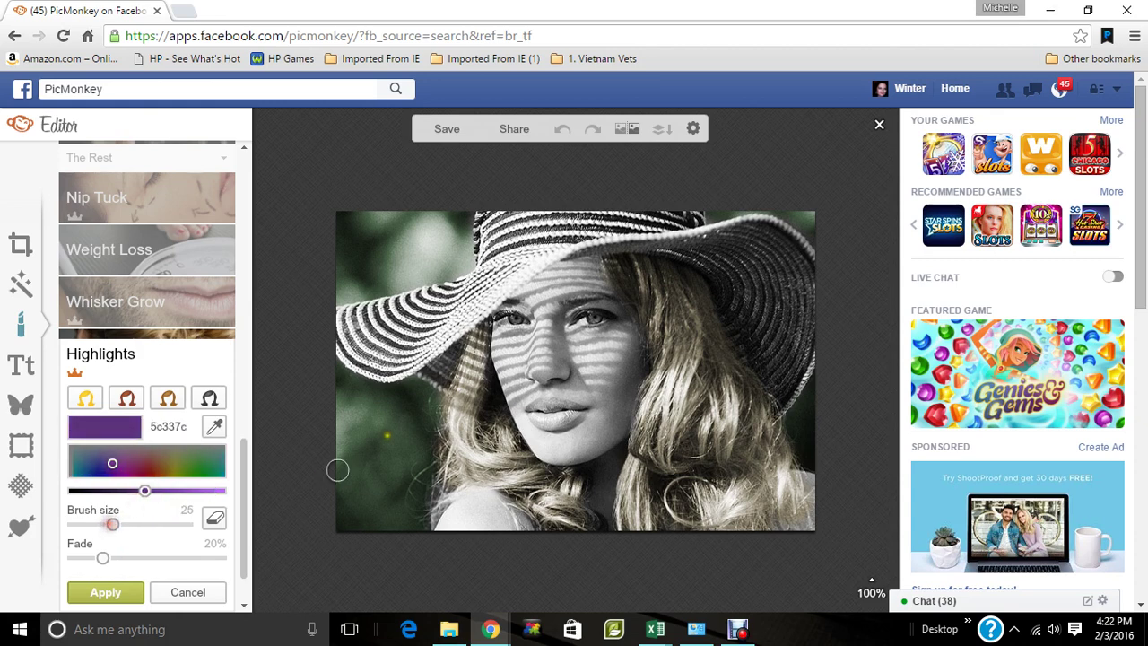
Step: Paint purple tint along the hat brim stripes, up to the crown and right edge
{"action": "mouse_move", "coordinate": [344, 320]}
{"action": "left_mouse_down"}
{"action": "mouse_move", "coordinate": [384, 362]}
{"action": "mouse_move", "coordinate": [407, 351]}
{"action": "mouse_move", "coordinate": [385, 359]}
{"action": "mouse_move", "coordinate": [338, 319]}
{"action": "mouse_move", "coordinate": [360, 360]}
{"action": "mouse_move", "coordinate": [408, 370]}
{"action": "mouse_move", "coordinate": [439, 317]}
{"action": "mouse_move", "coordinate": [396, 323]}
{"action": "mouse_move", "coordinate": [443, 304]}
{"action": "mouse_move", "coordinate": [363, 317]}
{"action": "mouse_move", "coordinate": [440, 306]}
{"action": "mouse_move", "coordinate": [388, 316]}
{"action": "mouse_move", "coordinate": [396, 348]}
{"action": "mouse_move", "coordinate": [420, 357]}
{"action": "mouse_move", "coordinate": [434, 341]}
{"action": "mouse_move", "coordinate": [389, 367]}
{"action": "mouse_move", "coordinate": [433, 350]}
{"action": "mouse_move", "coordinate": [456, 314]}
{"action": "mouse_move", "coordinate": [491, 298]}
{"action": "mouse_move", "coordinate": [499, 243]}
{"action": "mouse_move", "coordinate": [466, 285]}
{"action": "mouse_move", "coordinate": [435, 295]}
{"action": "mouse_move", "coordinate": [460, 290]}
{"action": "mouse_move", "coordinate": [508, 235]}
{"action": "mouse_move", "coordinate": [491, 244]}
{"action": "mouse_move", "coordinate": [480, 206]}
{"action": "mouse_move", "coordinate": [490, 243]}
{"action": "mouse_move", "coordinate": [505, 215]}
{"action": "mouse_move", "coordinate": [519, 244]}
{"action": "mouse_move", "coordinate": [526, 212]}
{"action": "mouse_move", "coordinate": [539, 239]}
{"action": "mouse_move", "coordinate": [557, 222]}
{"action": "mouse_move", "coordinate": [643, 222]}
{"action": "mouse_move", "coordinate": [577, 243]}
{"action": "mouse_move", "coordinate": [543, 236]}
{"action": "mouse_move", "coordinate": [523, 214]}
{"action": "mouse_move", "coordinate": [538, 208]}
{"action": "mouse_move", "coordinate": [694, 218]}
{"action": "mouse_move", "coordinate": [598, 230]}
{"action": "mouse_move", "coordinate": [683, 305]}
{"action": "mouse_move", "coordinate": [549, 225]}
{"action": "mouse_move", "coordinate": [708, 257]}
{"action": "mouse_move", "coordinate": [772, 316]}
{"action": "mouse_move", "coordinate": [756, 317]}
{"action": "mouse_move", "coordinate": [722, 285]}
{"action": "left_mouse_up"}
{"action": "mouse_move", "coordinate": [745, 341]}
{"action": "left_mouse_down"}
{"action": "mouse_move", "coordinate": [782, 393]}
{"action": "mouse_move", "coordinate": [783, 324]}
{"action": "left_mouse_up"}
{"action": "mouse_move", "coordinate": [804, 364]}
{"action": "left_mouse_down"}
{"action": "mouse_move", "coordinate": [806, 280]}
{"action": "mouse_move", "coordinate": [771, 223]}
{"action": "mouse_move", "coordinate": [741, 215]}
{"action": "mouse_move", "coordinate": [671, 240]}
{"action": "mouse_move", "coordinate": [596, 233]}
{"action": "mouse_move", "coordinate": [602, 246]}
{"action": "mouse_move", "coordinate": [530, 249]}
{"action": "mouse_move", "coordinate": [720, 239]}
{"action": "mouse_move", "coordinate": [693, 246]}
{"action": "mouse_move", "coordinate": [760, 275]}
{"action": "mouse_move", "coordinate": [797, 342]}
{"action": "mouse_move", "coordinate": [796, 312]}
{"action": "mouse_move", "coordinate": [763, 247]}
{"action": "mouse_move", "coordinate": [717, 240]}
{"action": "left_mouse_up"}
{"action": "mouse_move", "coordinate": [793, 274]}
{"action": "left_mouse_down"}
{"action": "mouse_move", "coordinate": [819, 317]}
{"action": "mouse_move", "coordinate": [807, 356]}
{"action": "left_mouse_up"}
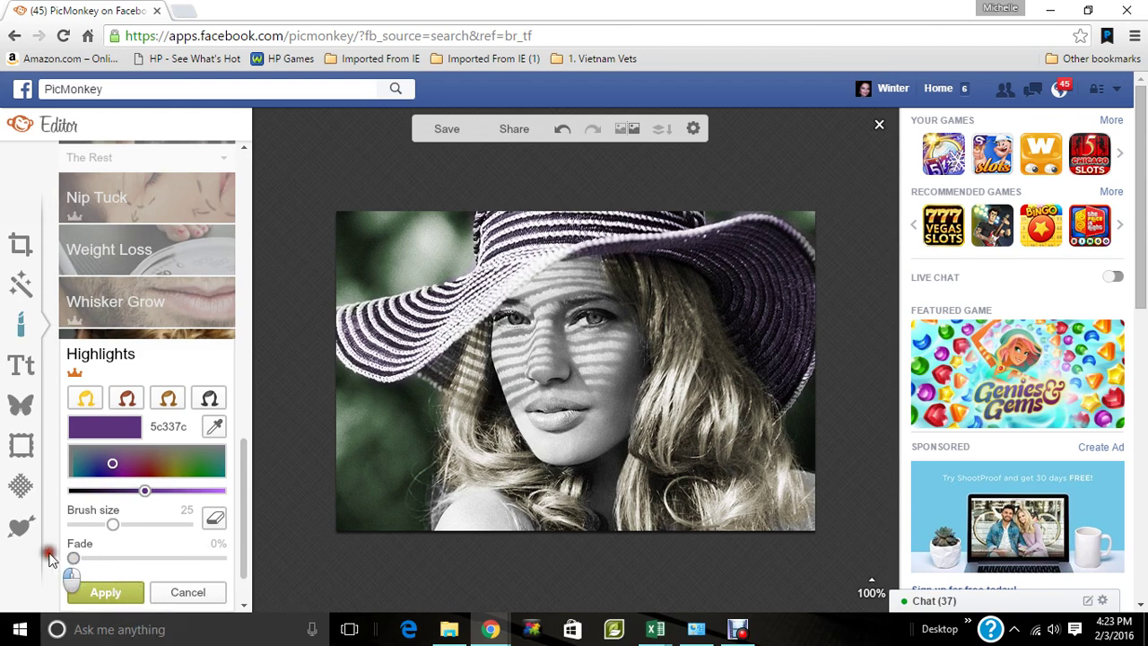
Step: Apply the purple tint, then paint mint 77f2cd at brush size 10 on her shoulder and apply
{"action": "left_click", "coordinate": [105, 592]}
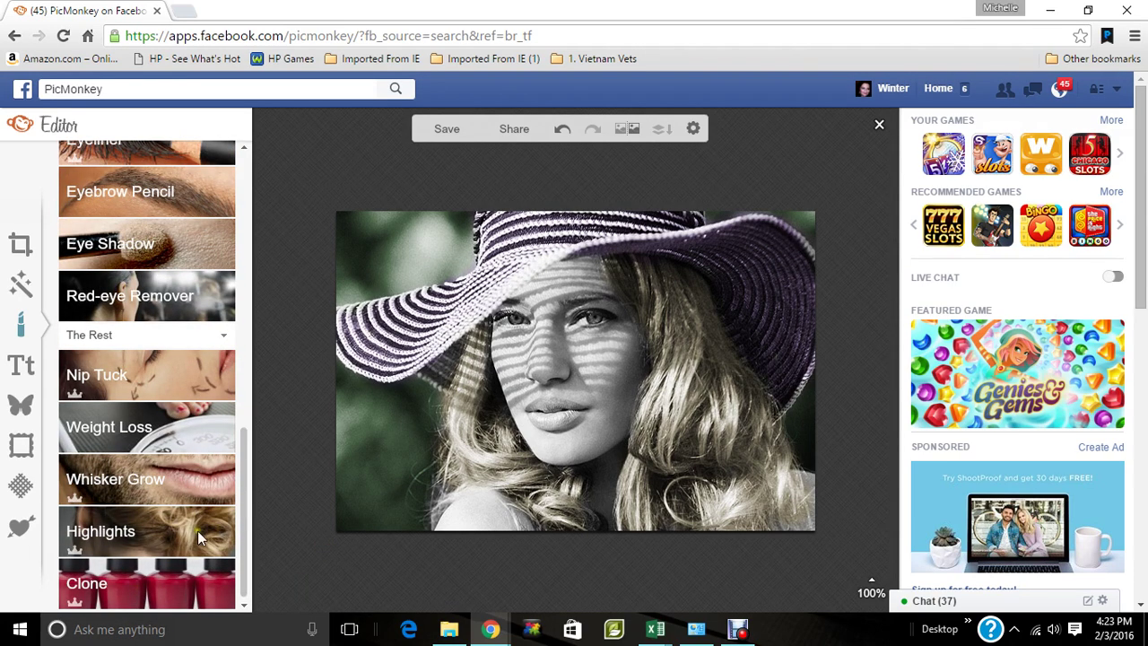
{"action": "left_click", "coordinate": [146, 531]}
{"action": "left_click", "coordinate": [216, 465]}
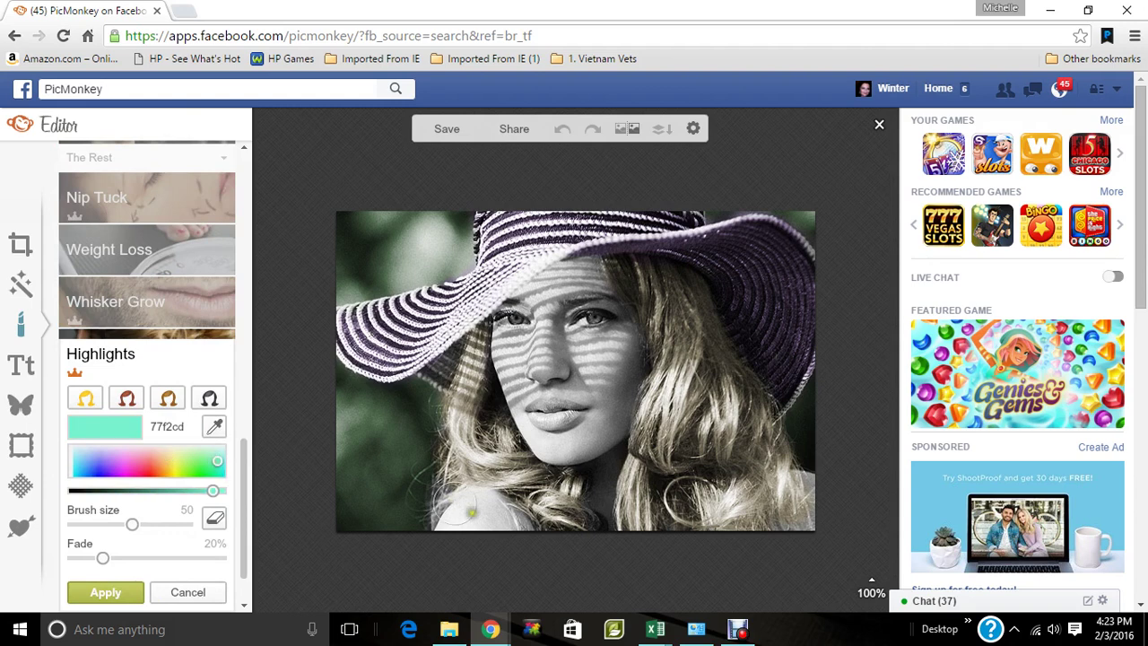
{"action": "mouse_move", "coordinate": [132, 524]}
{"action": "left_mouse_down"}
{"action": "mouse_move", "coordinate": [87, 526]}
{"action": "mouse_move", "coordinate": [97, 530]}
{"action": "left_mouse_up"}
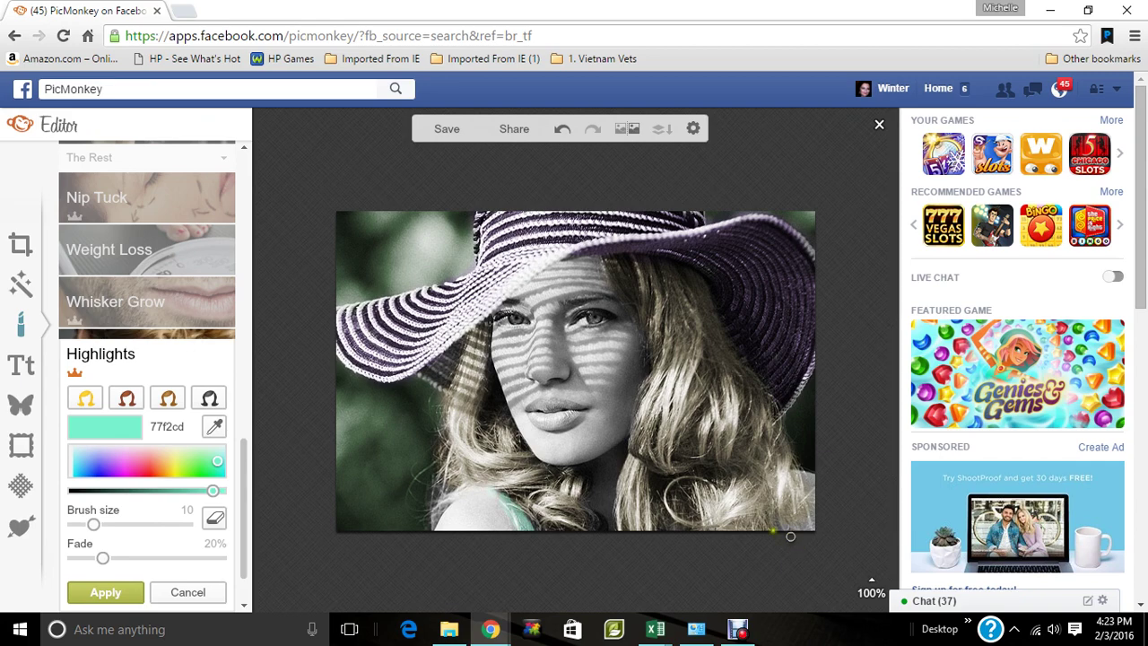
{"action": "left_click", "coordinate": [104, 590]}
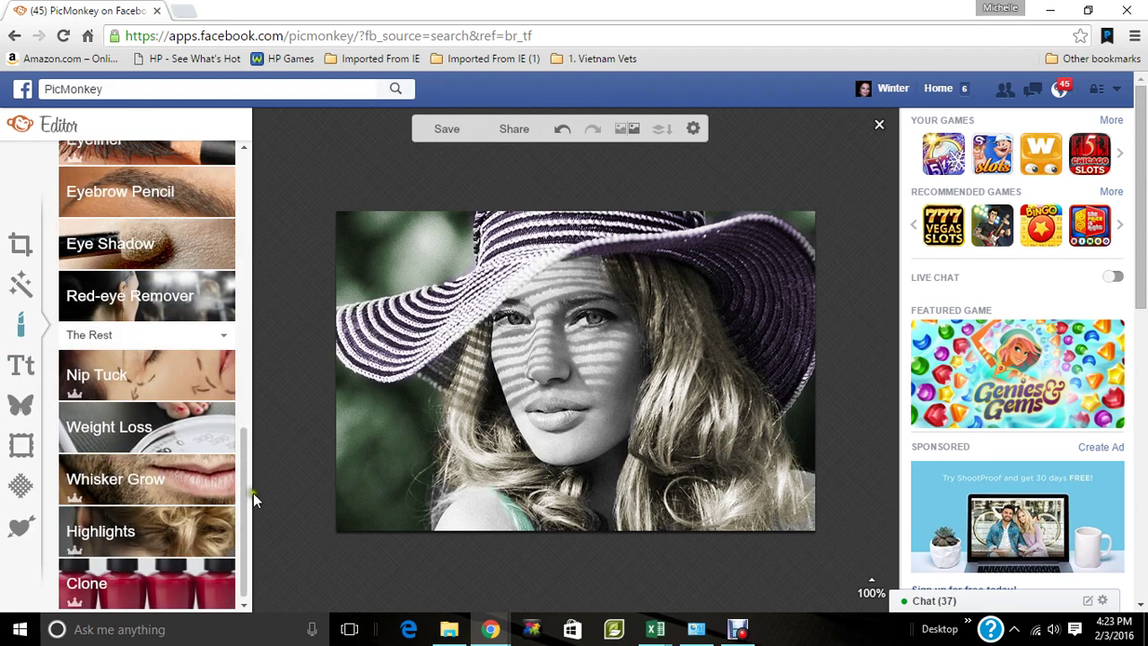
Step: Zoom to 365% and tint the eyes dark green with brush size 6 at about 35% fade, then apply
{"action": "left_click", "coordinate": [216, 536]}
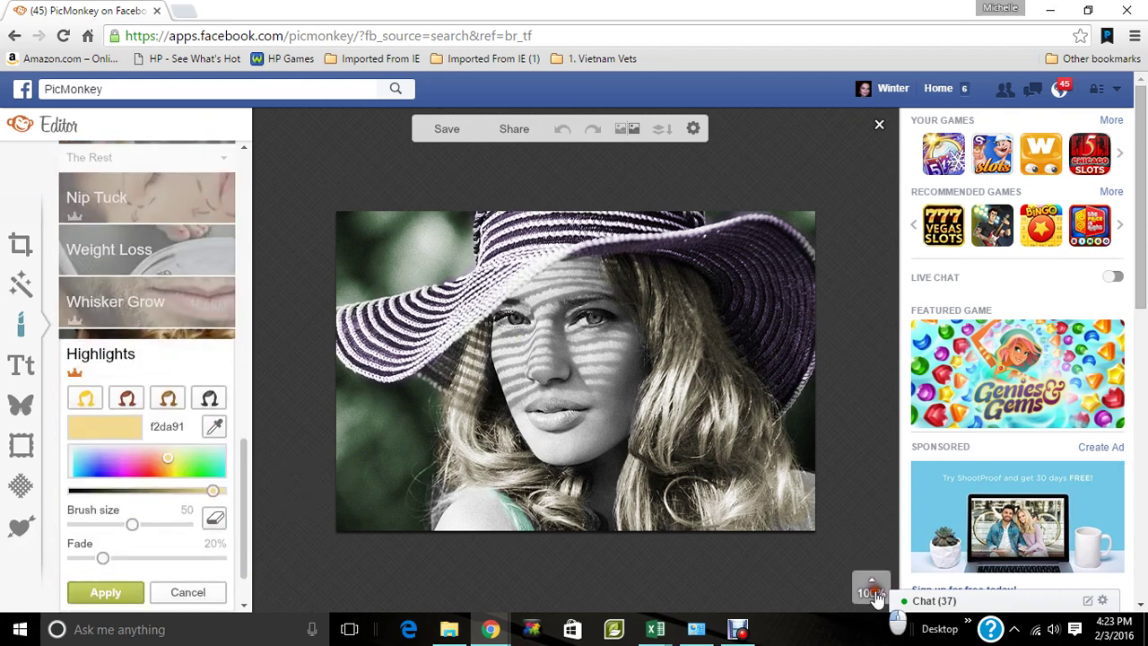
{"action": "left_click_drag", "start_coordinate": [871, 537], "coordinate": [871, 511]}
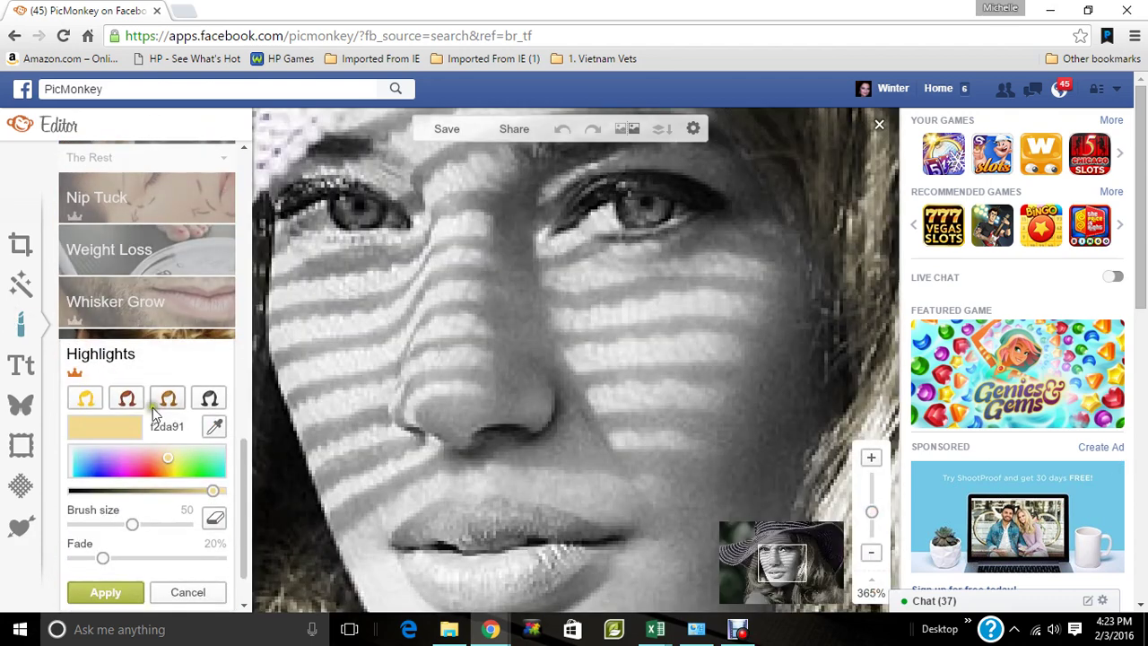
{"action": "left_click", "coordinate": [197, 465]}
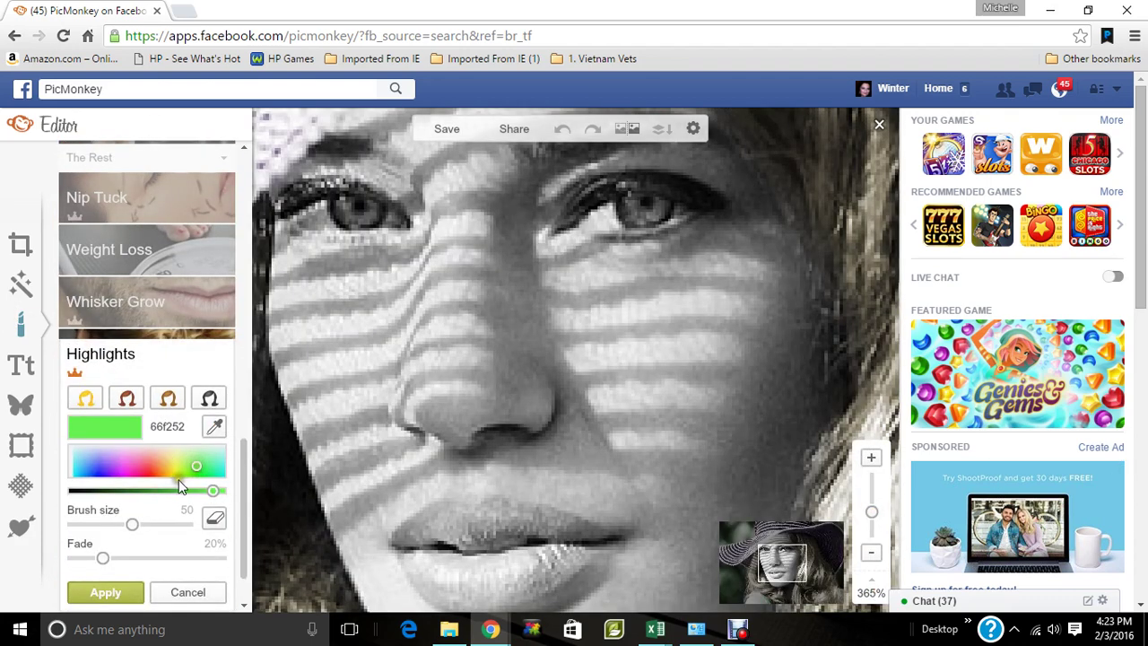
{"action": "left_click", "coordinate": [150, 491]}
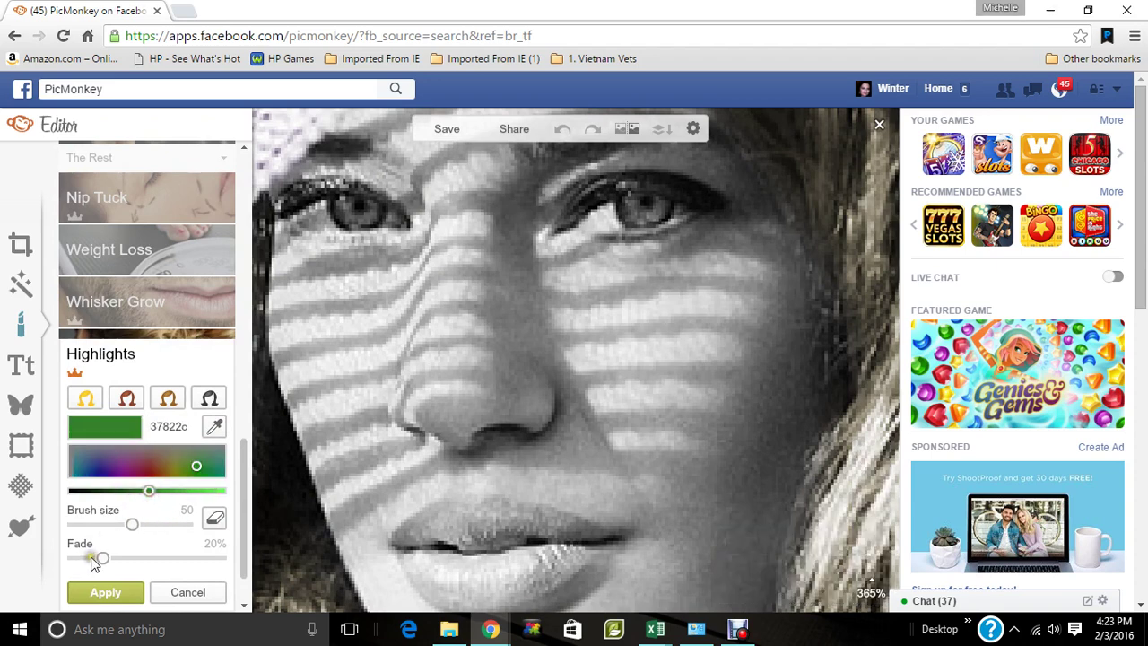
{"action": "left_click_drag", "start_coordinate": [102, 558], "coordinate": [125, 558]}
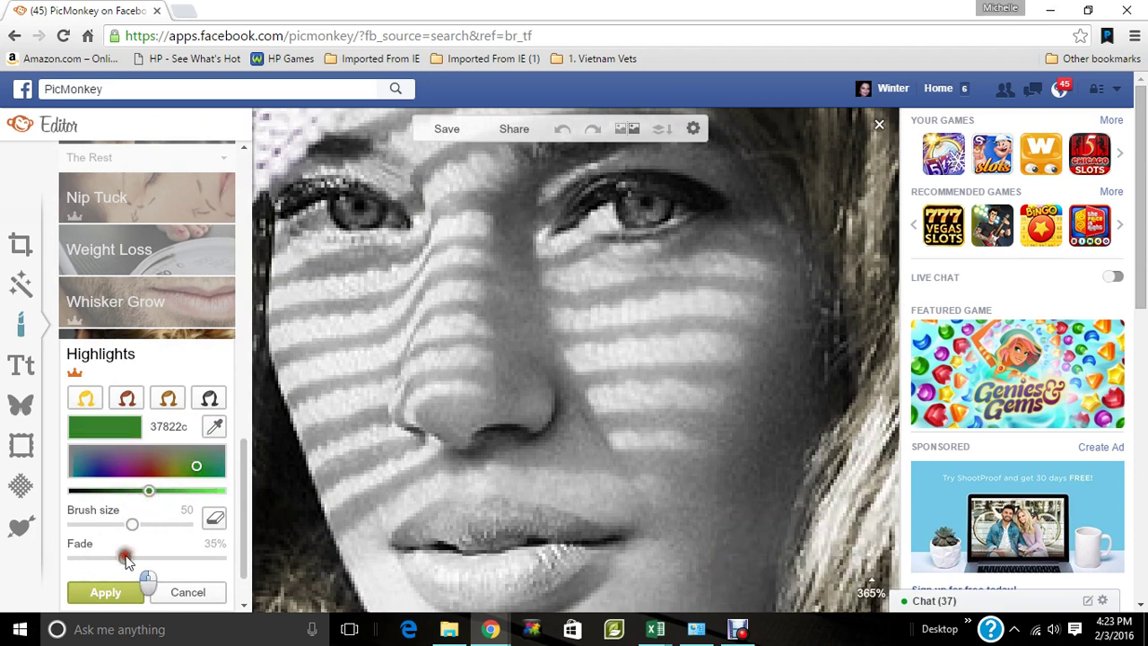
{"action": "left_click", "coordinate": [86, 523]}
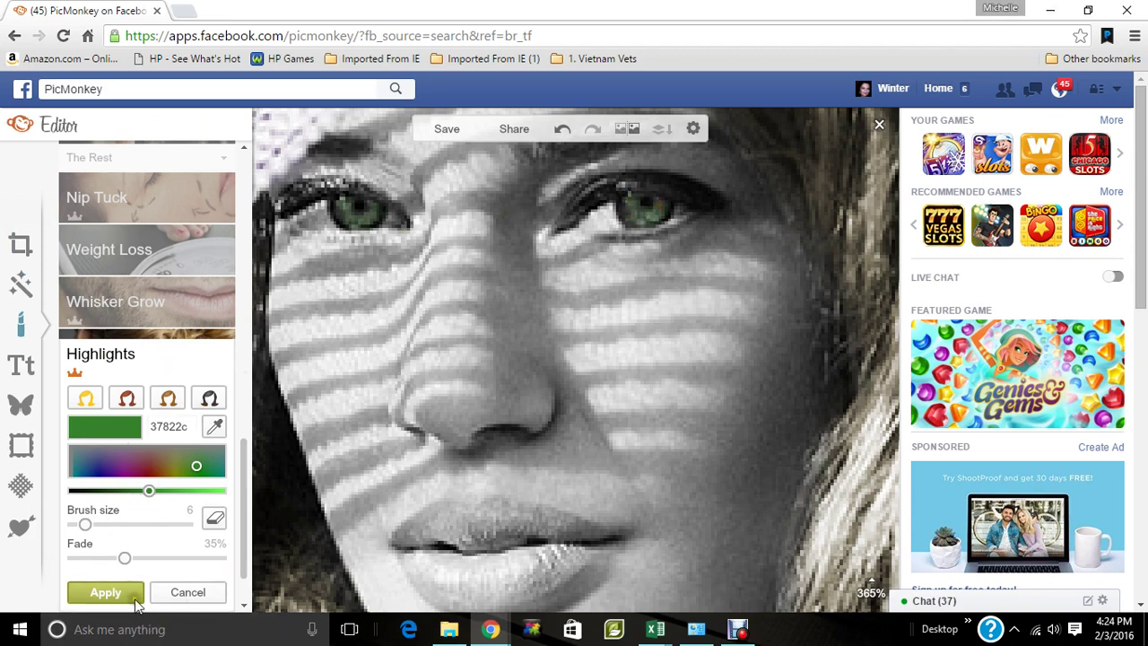
{"action": "left_click", "coordinate": [121, 545]}
{"action": "left_click_drag", "start_coordinate": [120, 558], "coordinate": [115, 558]}
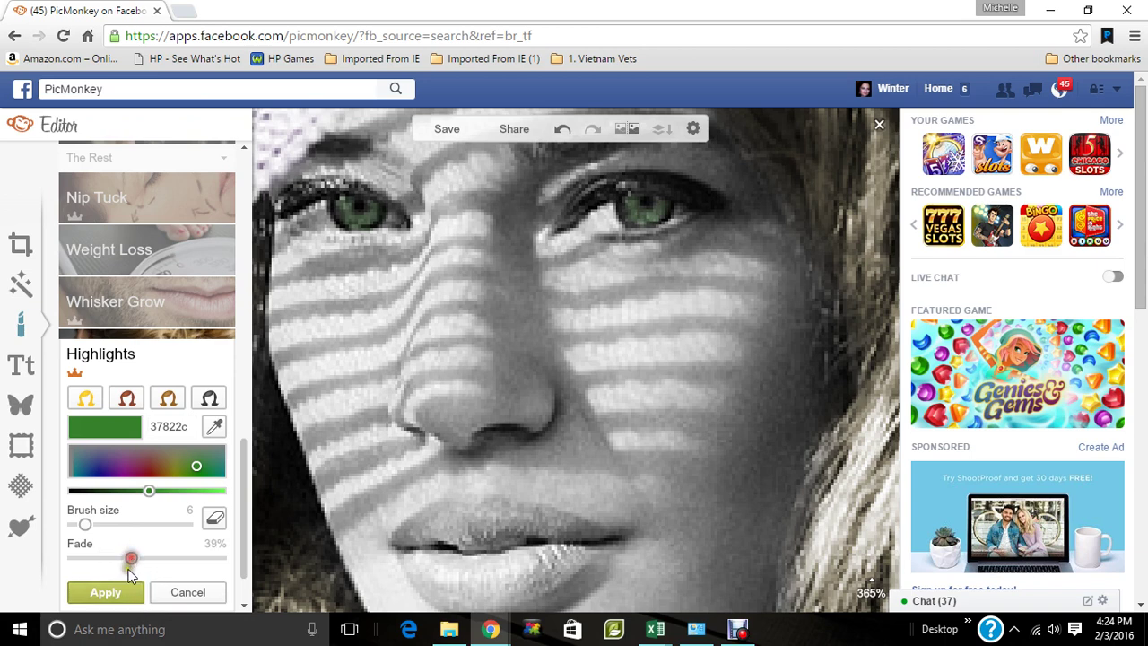
{"action": "left_click", "coordinate": [109, 592]}
Step: Add an olive b0ad32 layer on the irises with brush size 2 at 43% fade and apply
{"action": "left_click", "coordinate": [147, 540]}
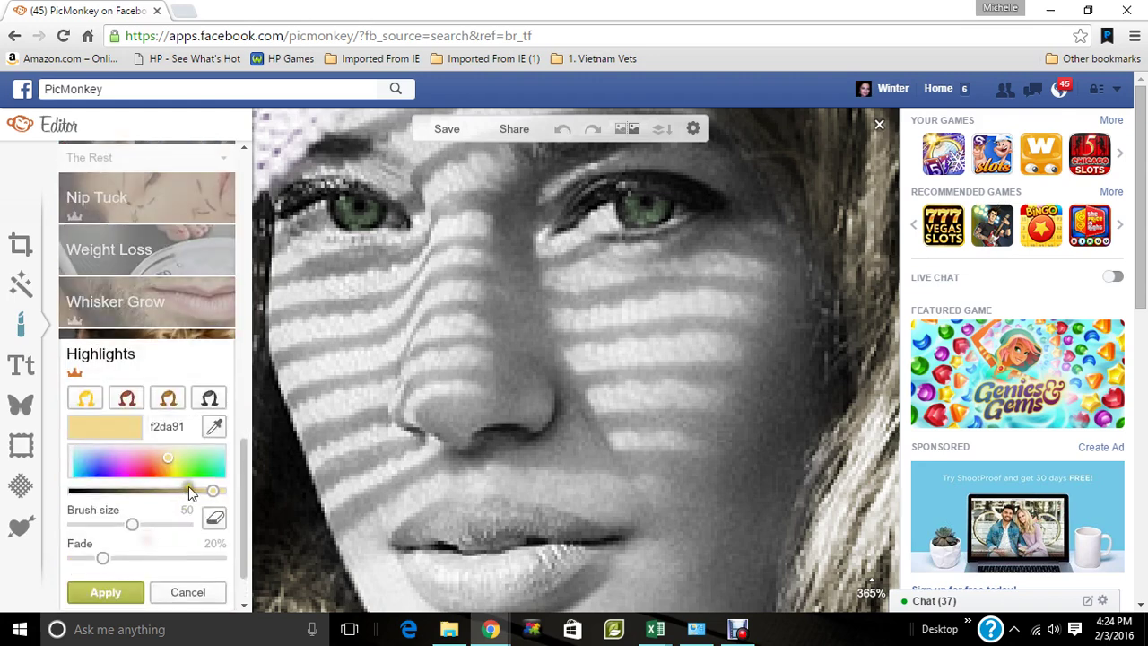
{"action": "left_click", "coordinate": [174, 468]}
{"action": "left_click", "coordinate": [174, 492]}
{"action": "left_click_drag", "start_coordinate": [132, 524], "coordinate": [85, 529]}
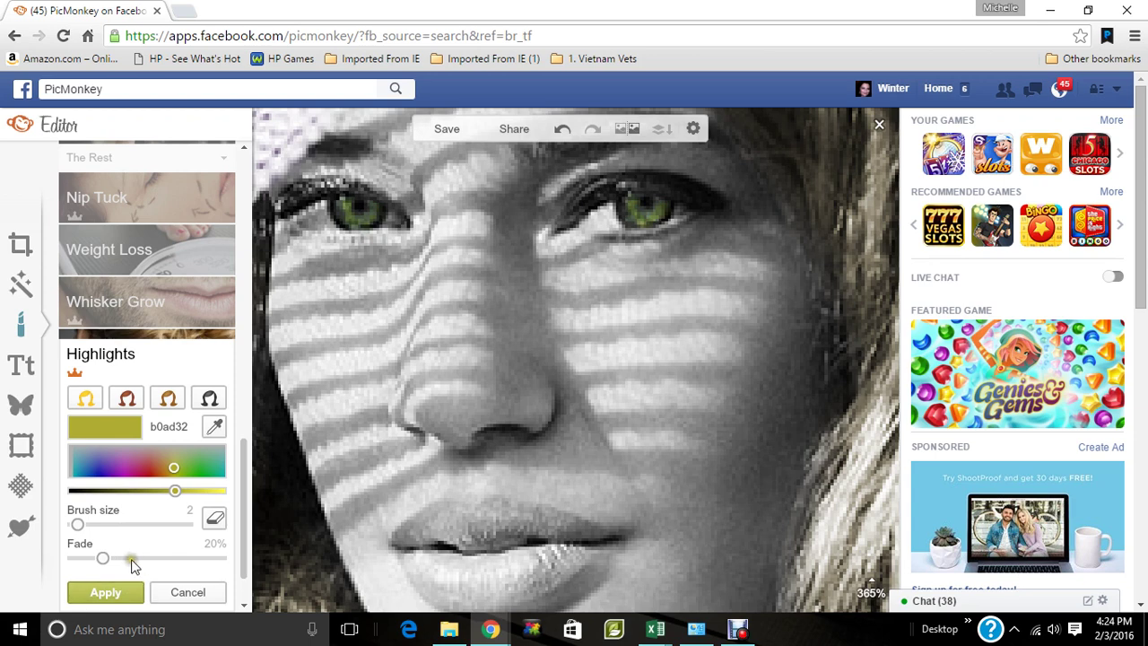
{"action": "left_click_drag", "start_coordinate": [126, 558], "coordinate": [137, 557]}
{"action": "left_click", "coordinate": [108, 594]}
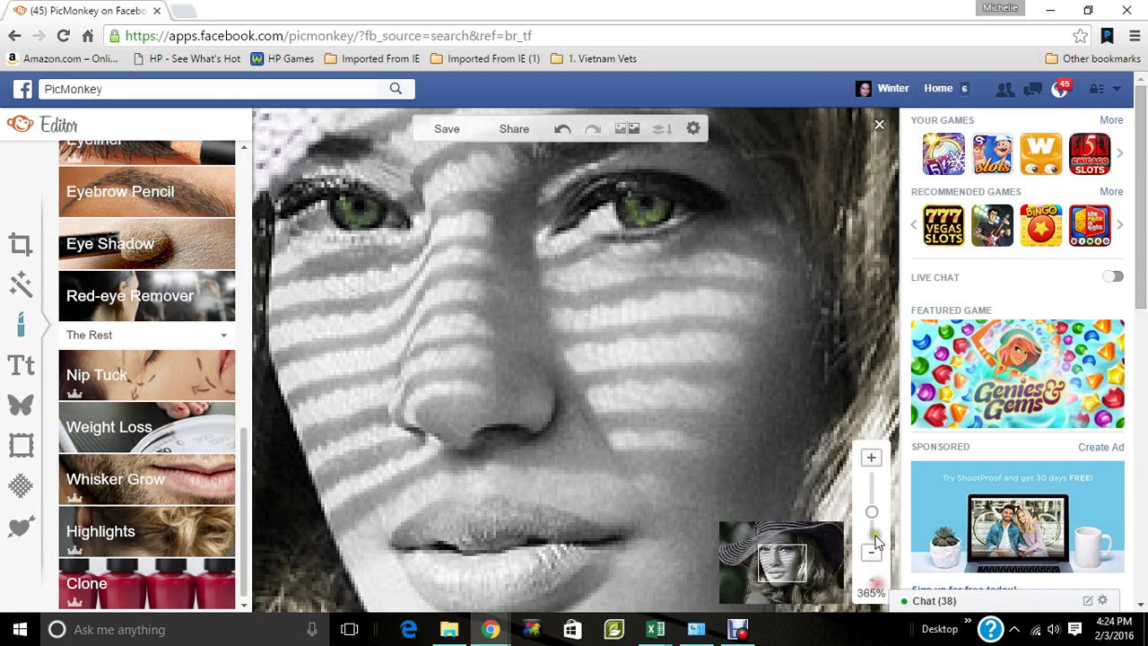
Step: Zoom out to about 111% and scroll the Touch Up list back to the top
{"action": "left_click_drag", "start_coordinate": [875, 519], "coordinate": [904, 531]}
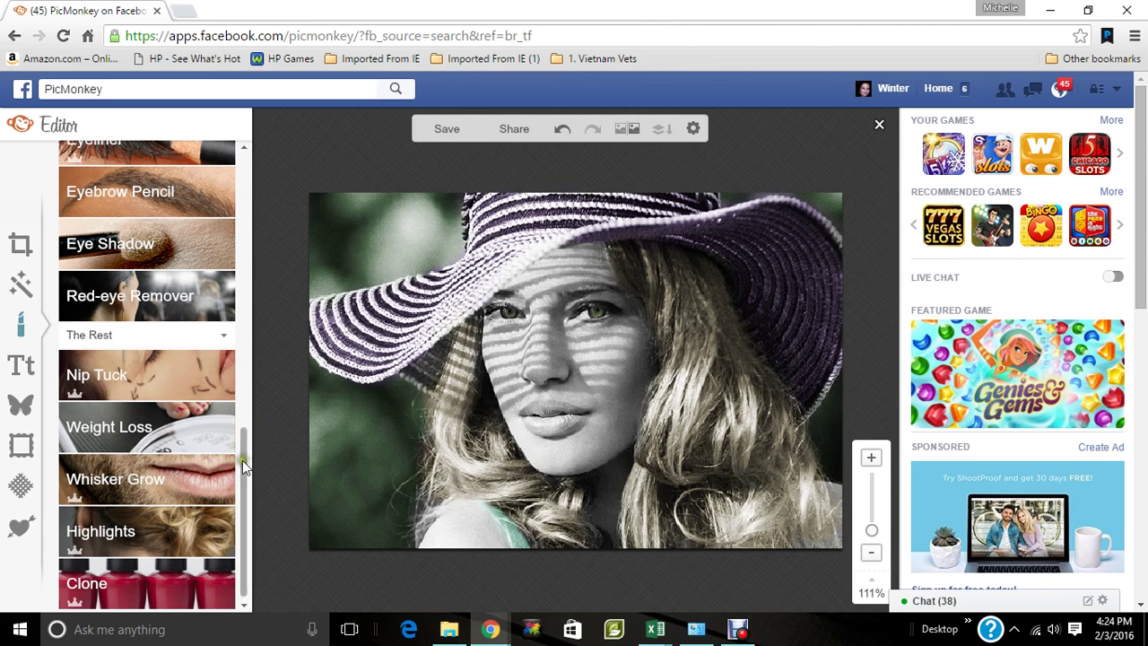
{"action": "left_click_drag", "start_coordinate": [244, 466], "coordinate": [251, 170]}
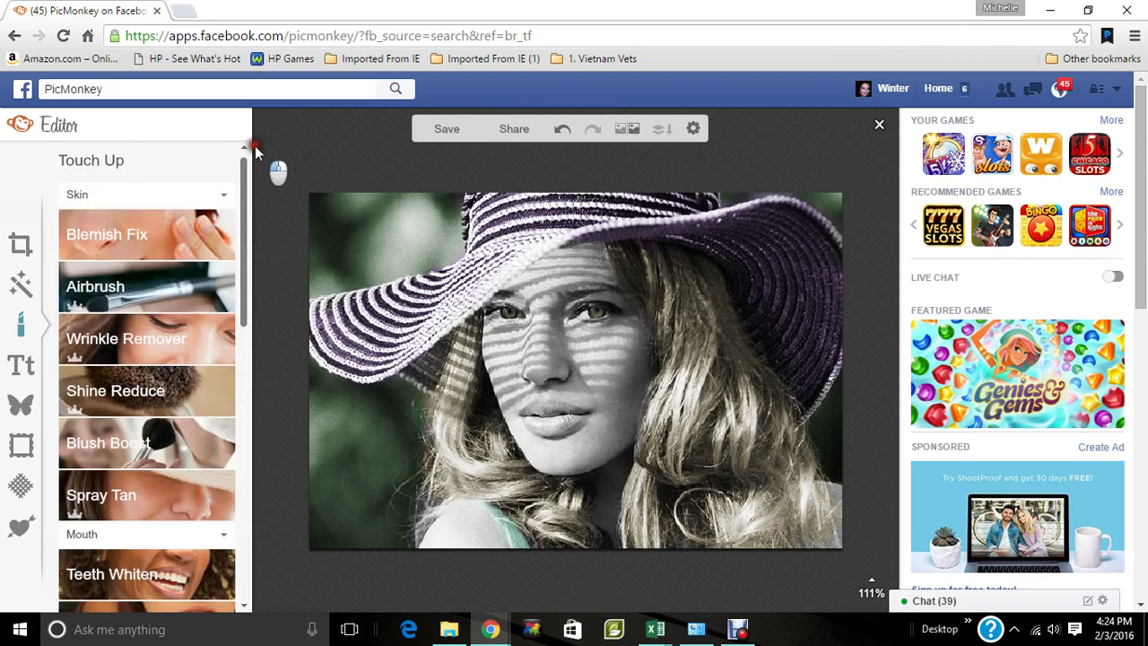
Step: Leave the editor without saving and reopen PicMonkey from a search
{"action": "left_click", "coordinate": [114, 92]}
{"action": "key", "text": "Return"}
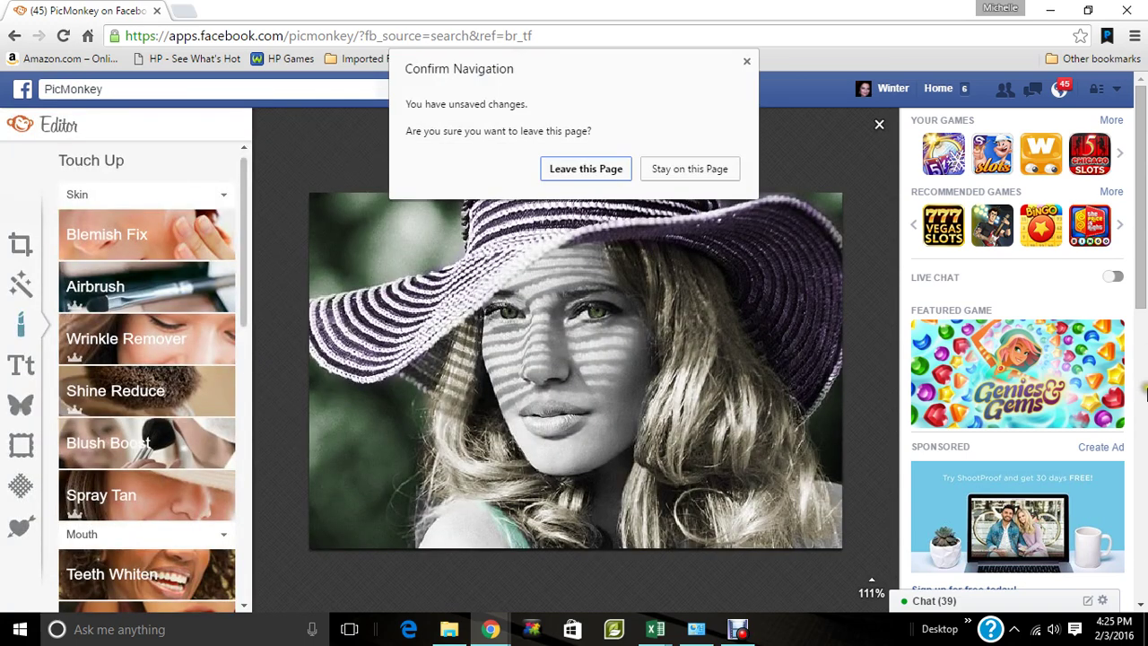
{"action": "left_click", "coordinate": [588, 169]}
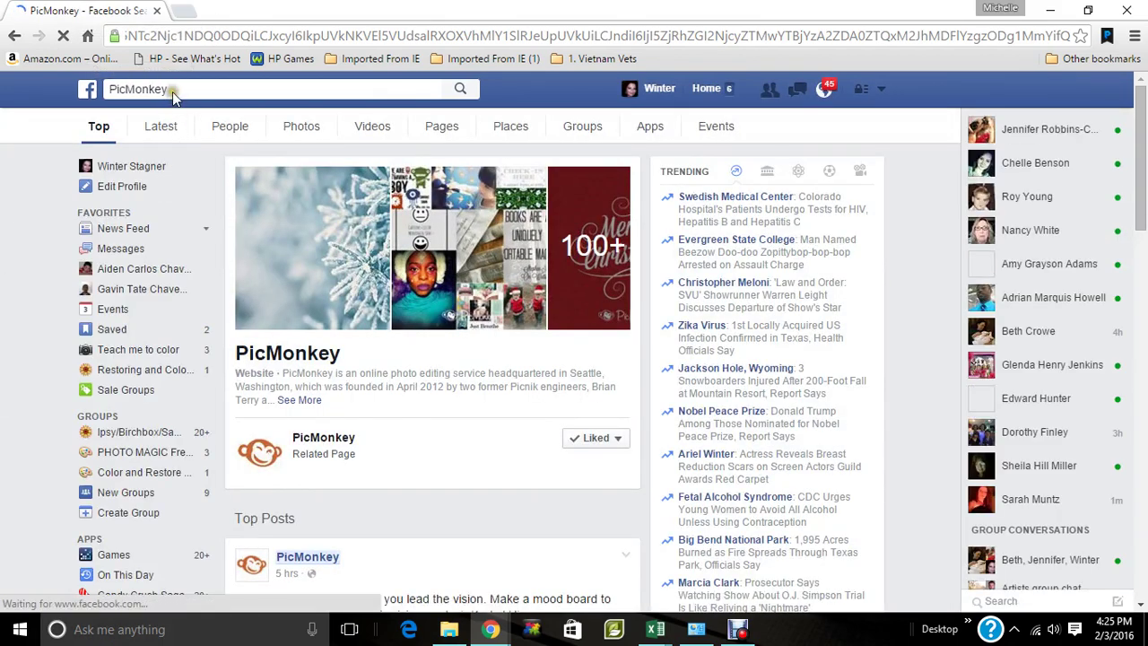
{"action": "left_click", "coordinate": [173, 90]}
{"action": "left_click", "coordinate": [258, 244]}
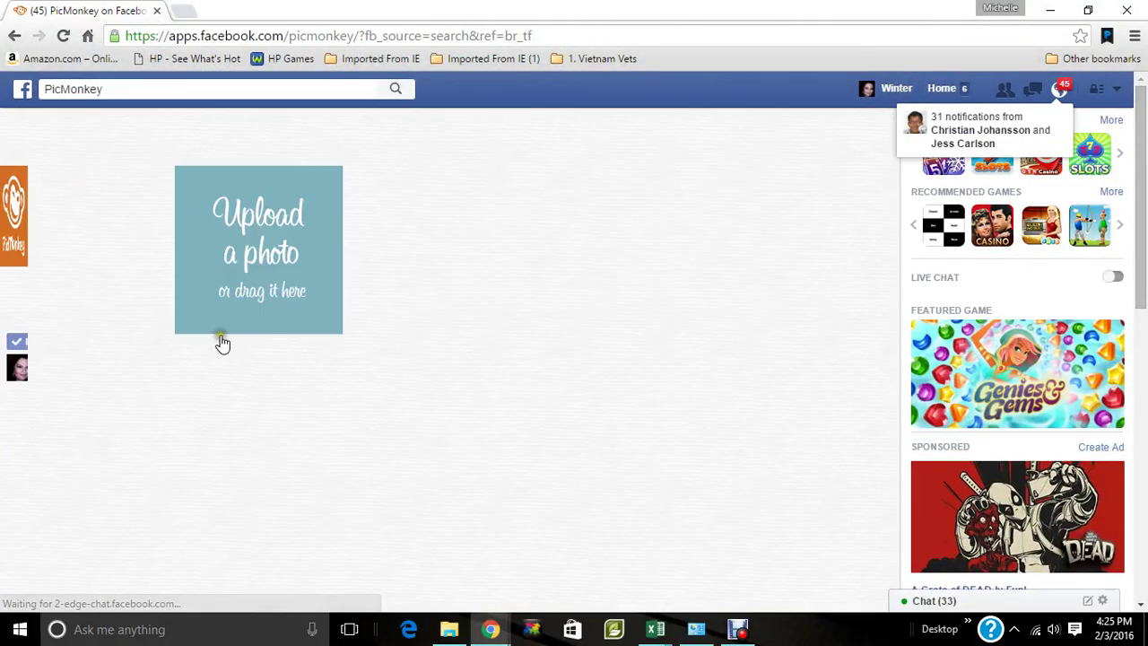
Step: Upload the colorized boy portrait from Desktop > colors > Colorize
{"action": "left_click", "coordinate": [278, 235]}
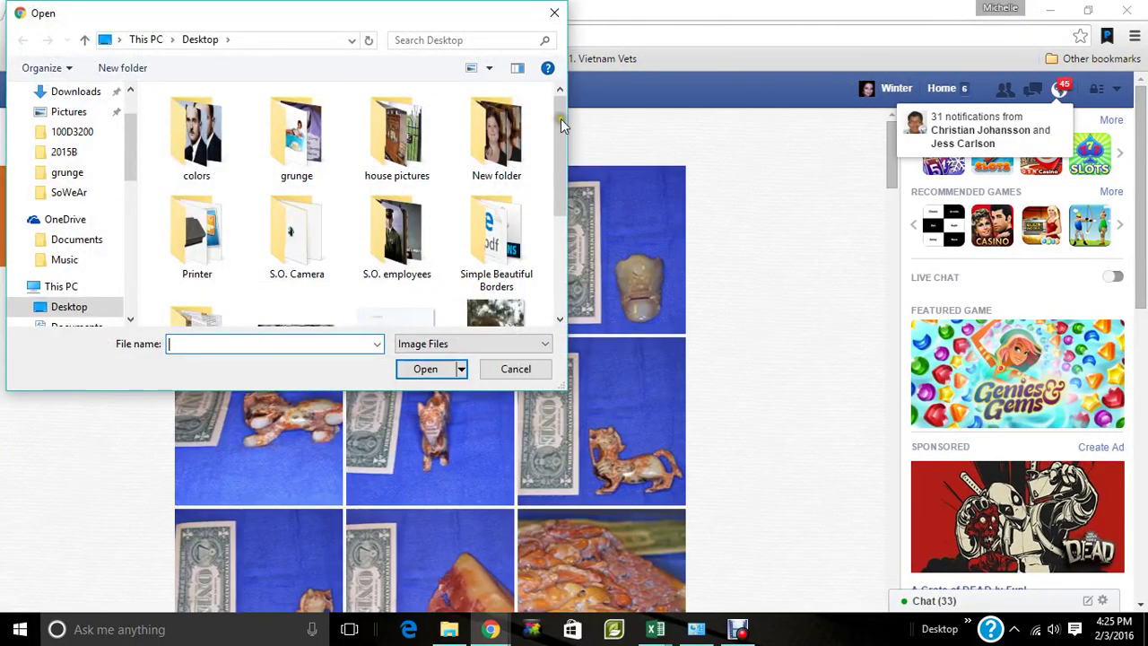
{"action": "double_click", "coordinate": [224, 154]}
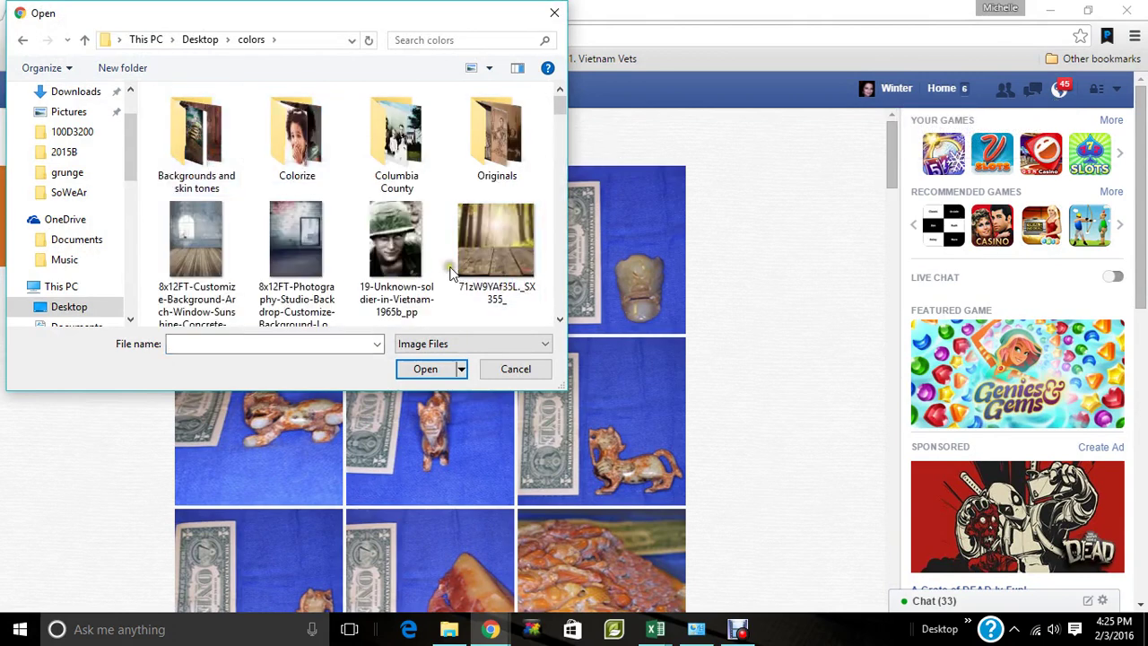
{"action": "double_click", "coordinate": [320, 162]}
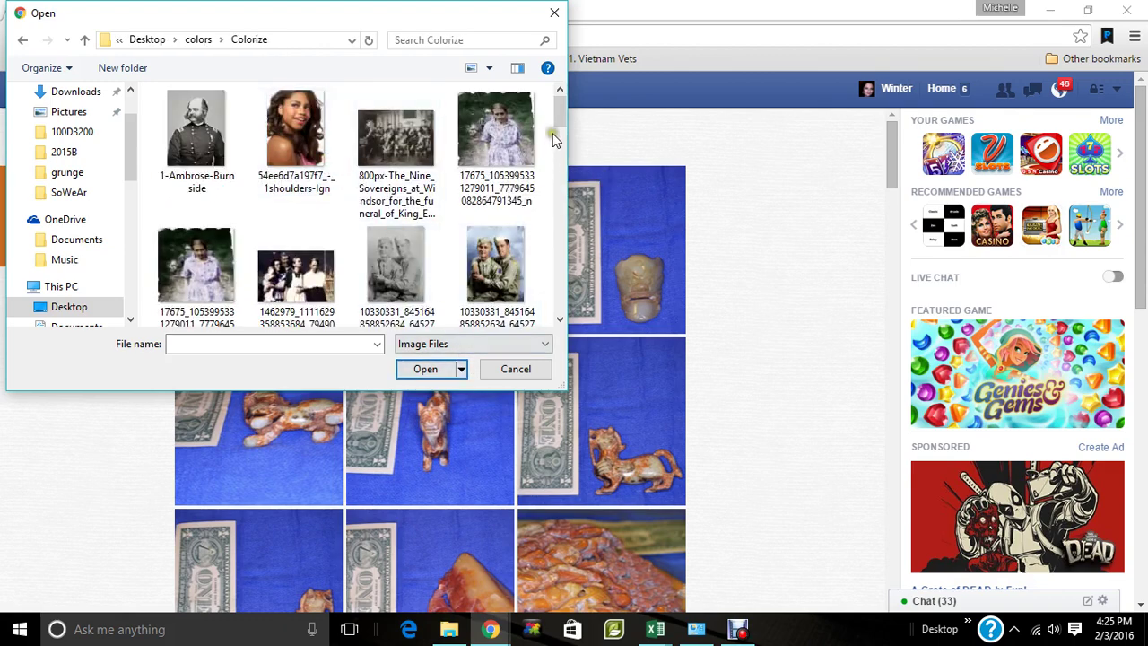
{"action": "left_click_drag", "start_coordinate": [557, 137], "coordinate": [587, 311]}
{"action": "left_click", "coordinate": [305, 180]}
{"action": "left_click", "coordinate": [439, 368]}
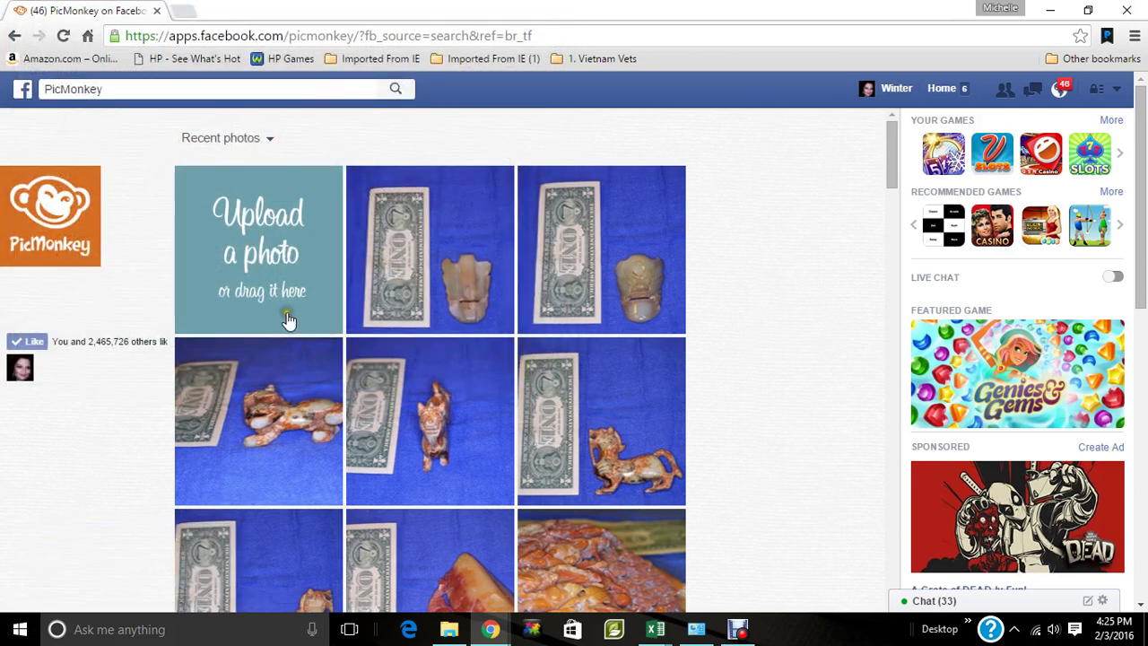
Step: Pick the boy's colorized portrait again and open it in the editor
{"action": "left_click", "coordinate": [267, 260]}
{"action": "left_click_drag", "start_coordinate": [566, 118], "coordinate": [572, 296]}
{"action": "left_click", "coordinate": [296, 151]}
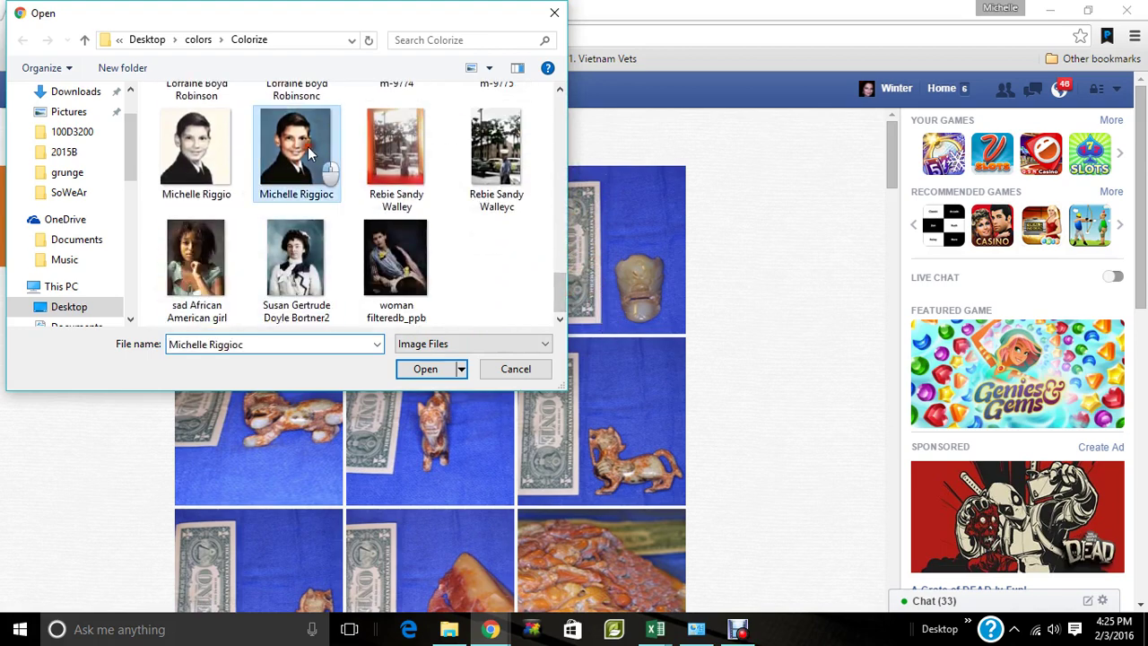
{"action": "left_click", "coordinate": [424, 368]}
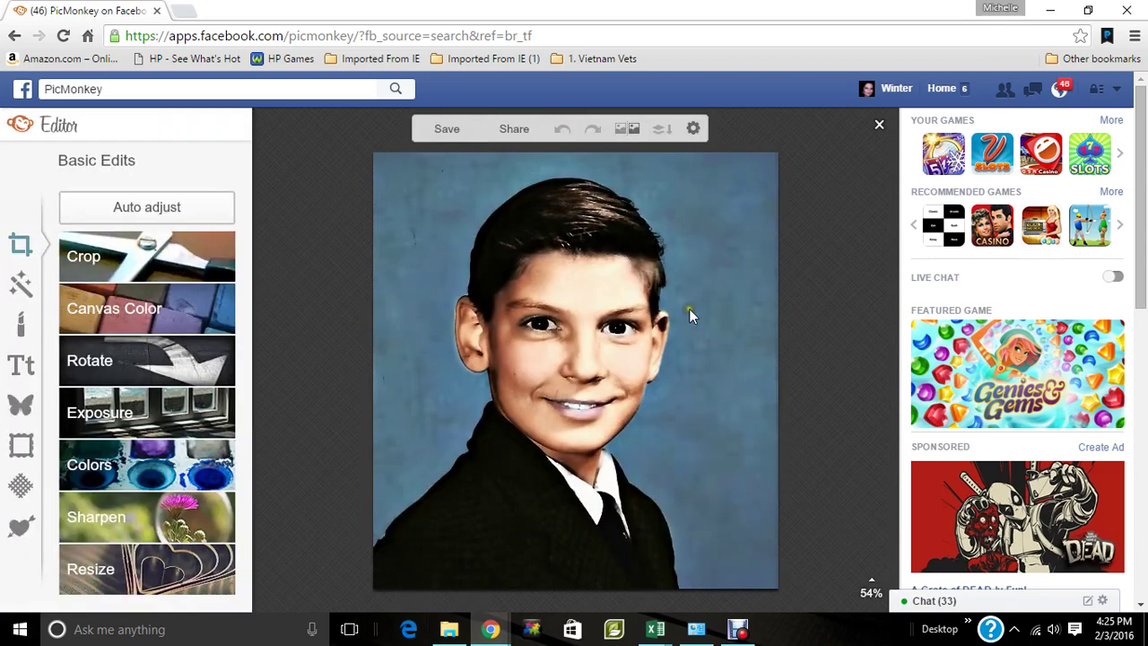
{"action": "mouse_move", "coordinate": [759, 635]}
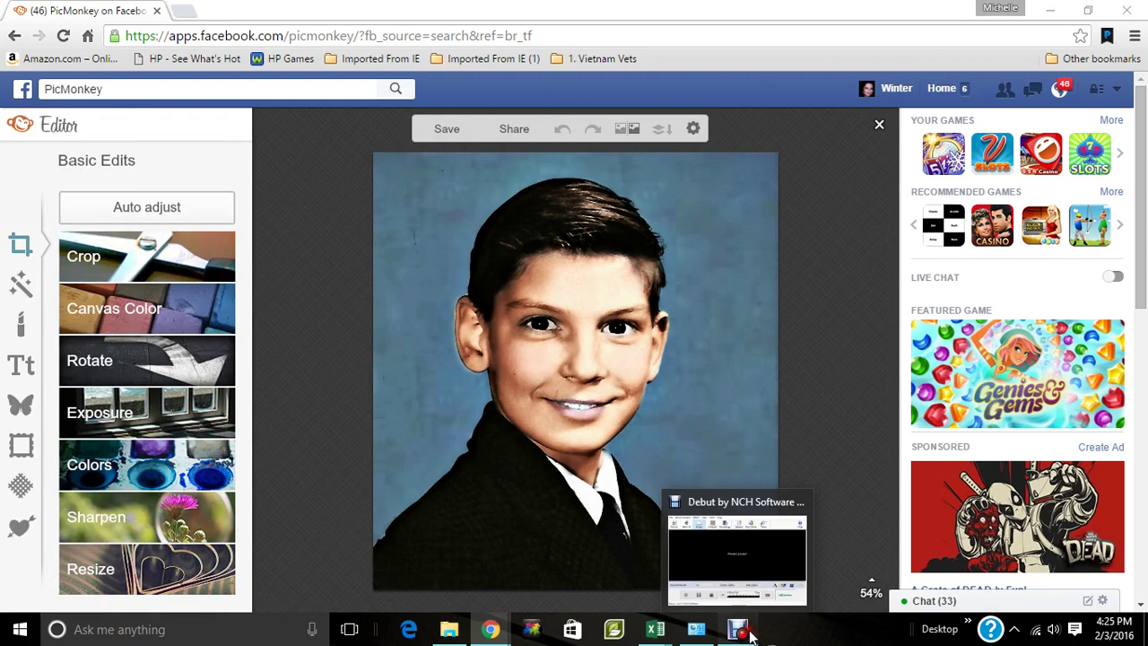
{"action": "left_click", "coordinate": [752, 633]}
{"action": "left_click", "coordinate": [406, 488]}
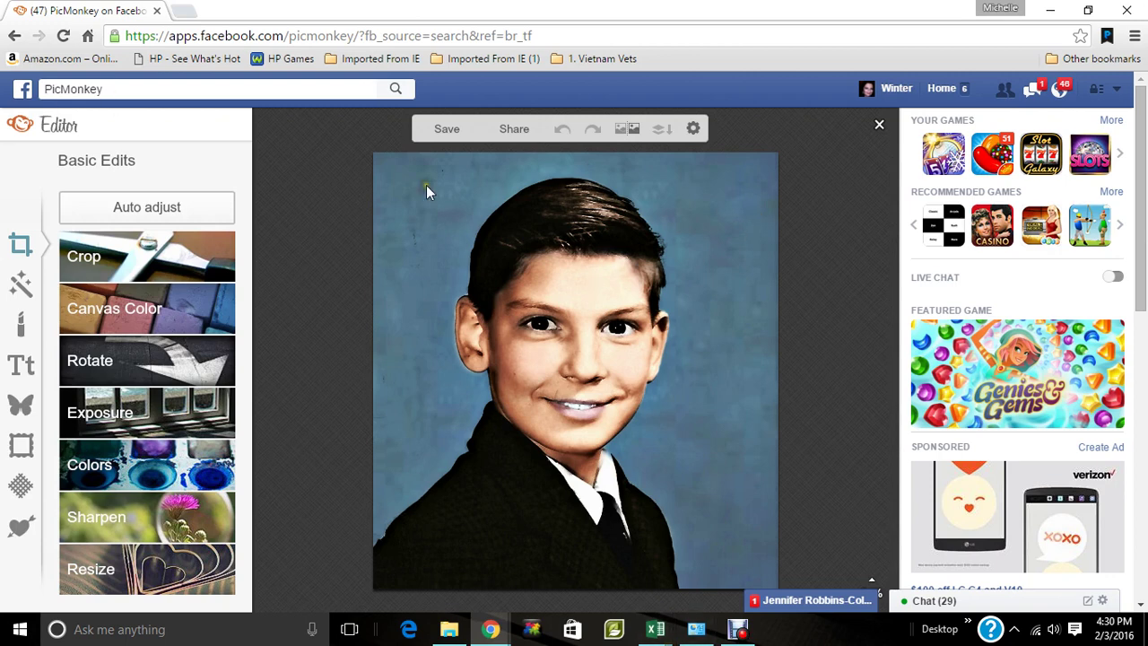
Step: Search Google for 'backdrops' in a new tab and show the Images results
{"action": "left_click", "coordinate": [186, 13]}
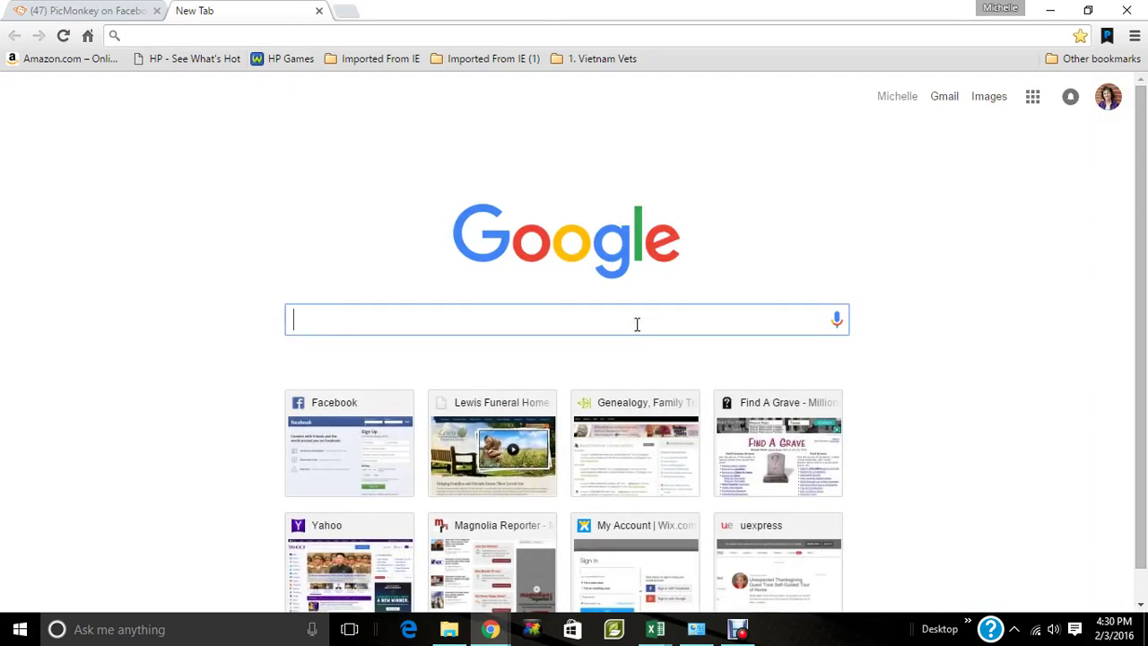
{"action": "type", "text": "backdrop"}
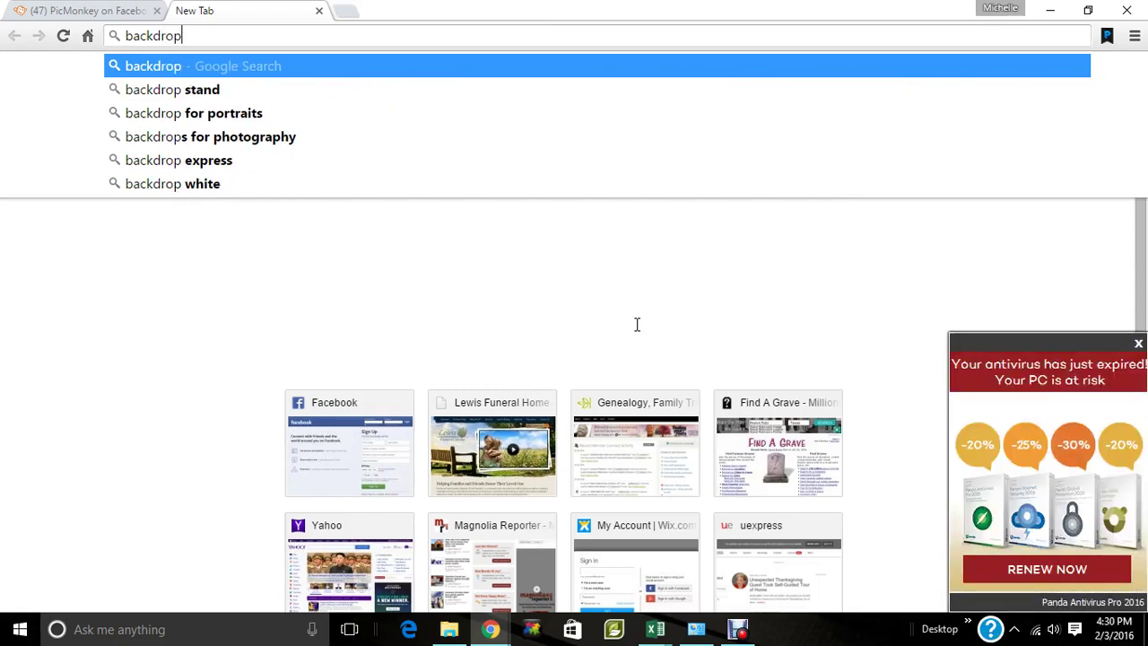
{"action": "type", "text": "s"}
{"action": "key", "text": "Return"}
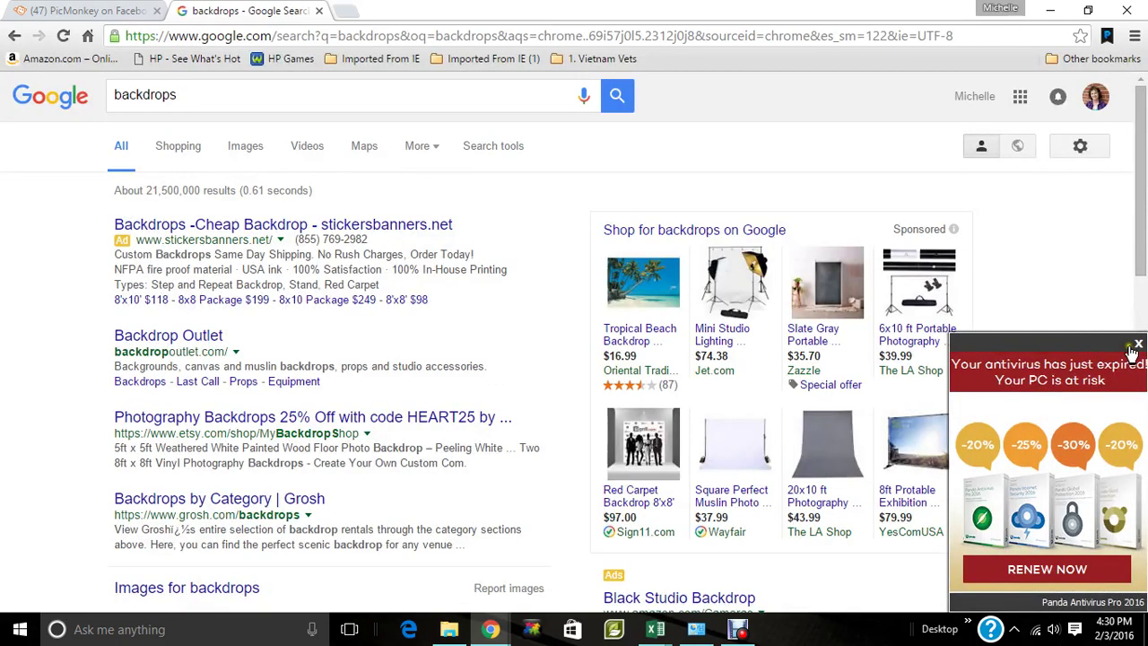
{"action": "left_click", "coordinate": [1138, 343]}
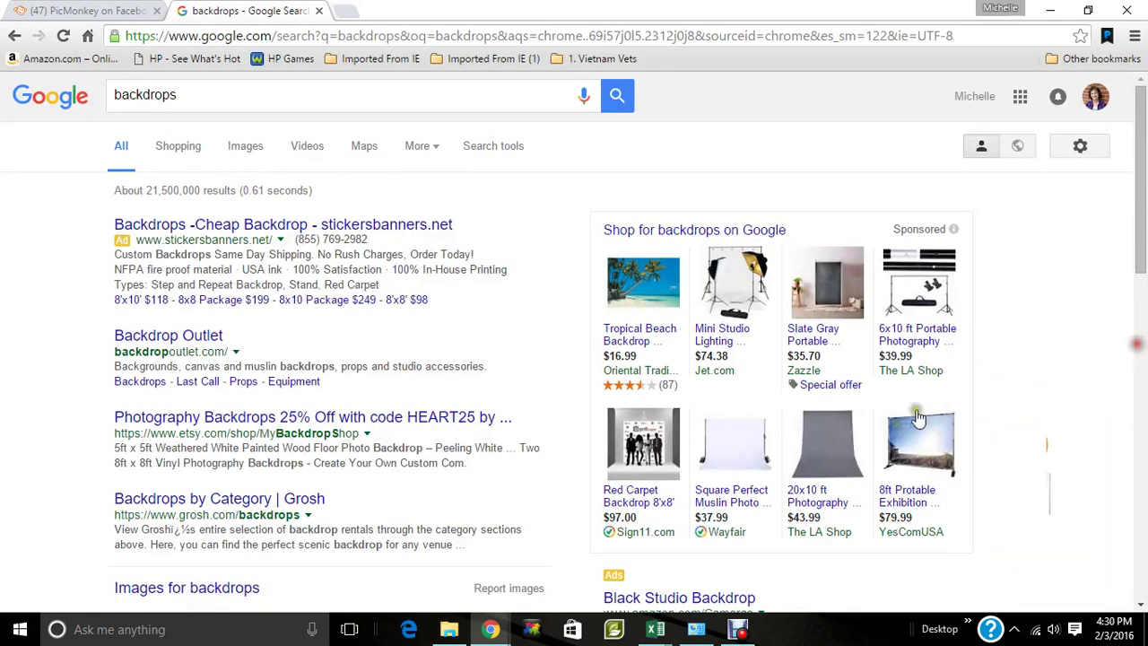
{"action": "left_click", "coordinate": [248, 151]}
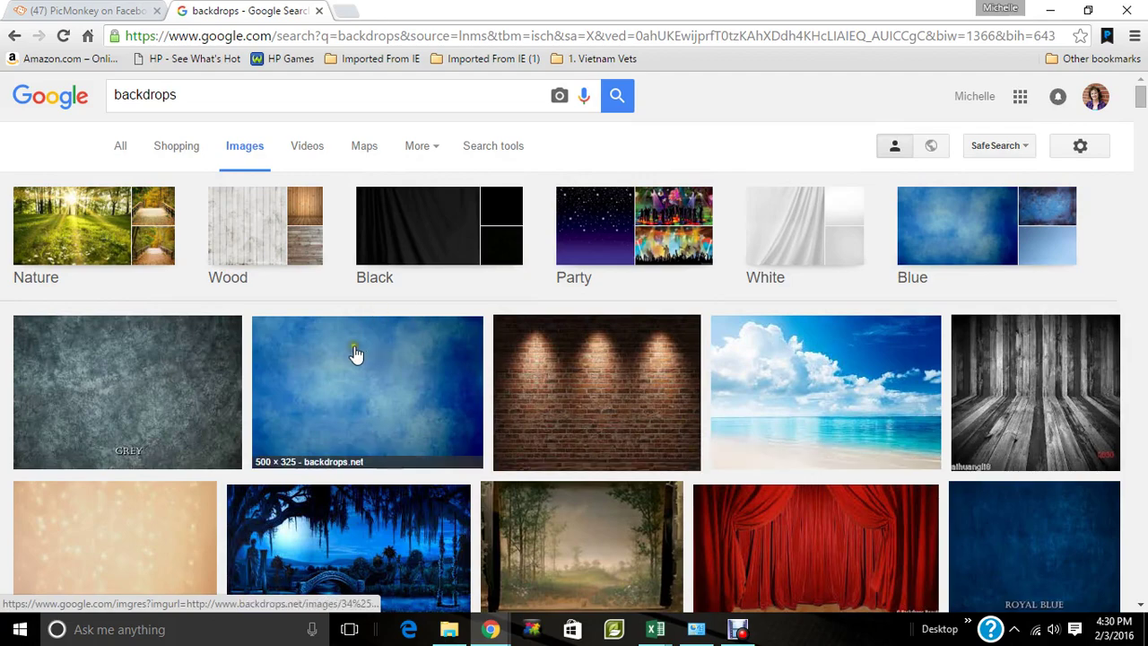
Step: Preview several mottled blue, grey and darker backdrops in the image results
{"action": "scroll", "coordinate": [210, 441], "scroll_direction": "down", "scroll_amount": 5}
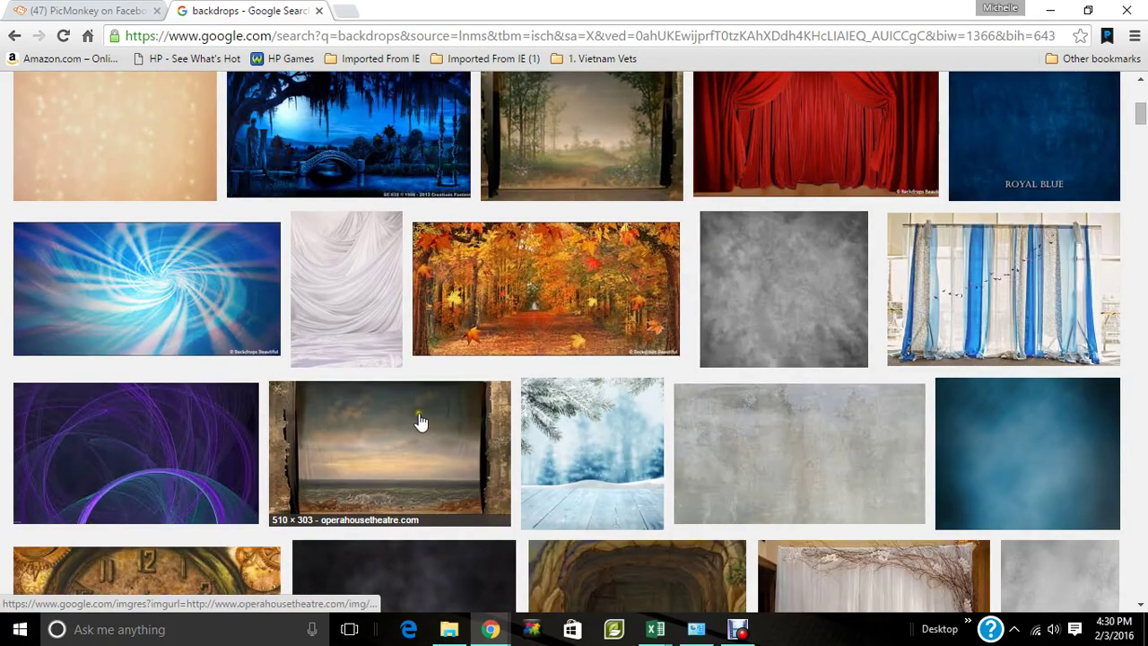
{"action": "scroll", "coordinate": [643, 490], "scroll_direction": "down", "scroll_amount": 4}
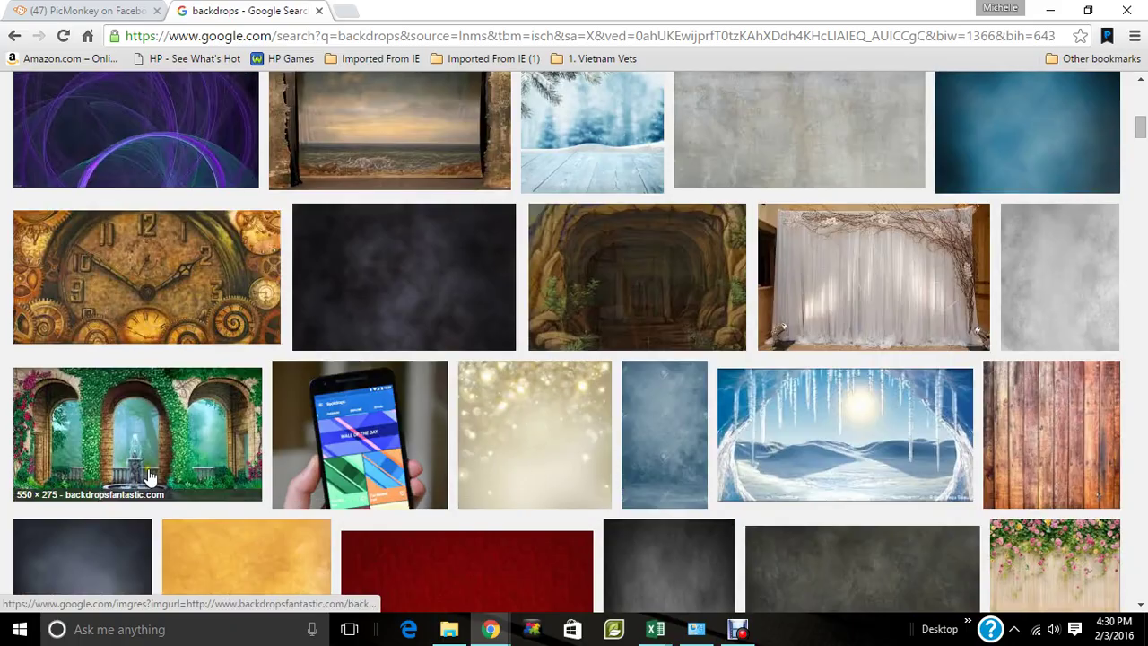
{"action": "scroll", "coordinate": [150, 475], "scroll_direction": "down", "scroll_amount": 10}
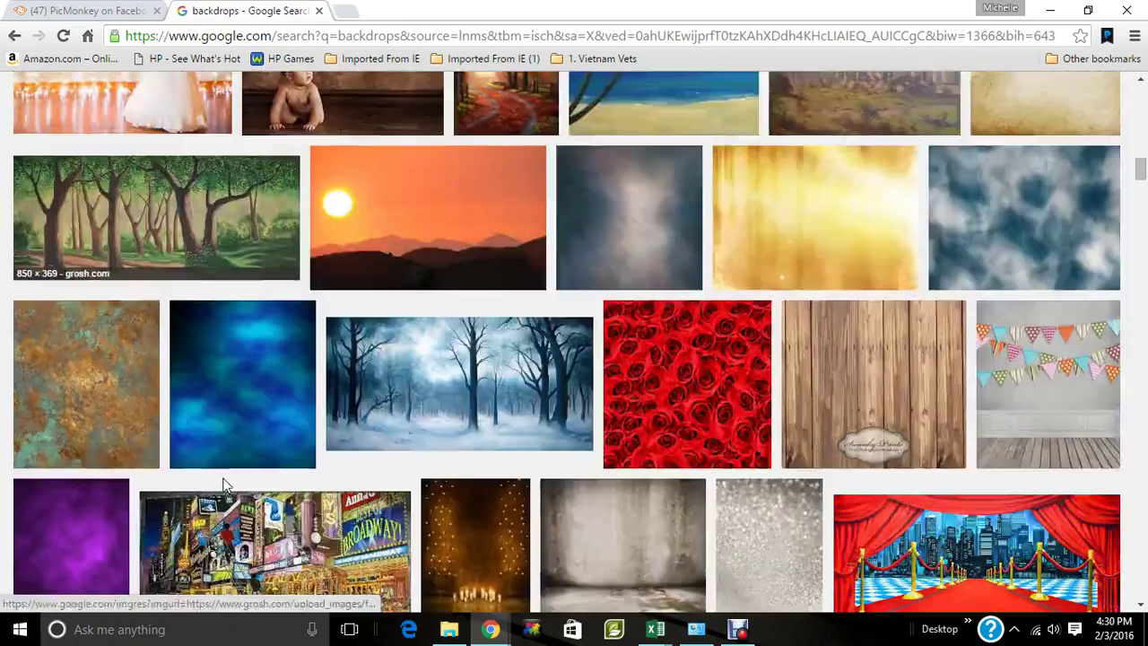
{"action": "scroll", "coordinate": [225, 485], "scroll_direction": "down", "scroll_amount": 4}
{"action": "scroll", "coordinate": [324, 500], "scroll_direction": "down", "scroll_amount": 3}
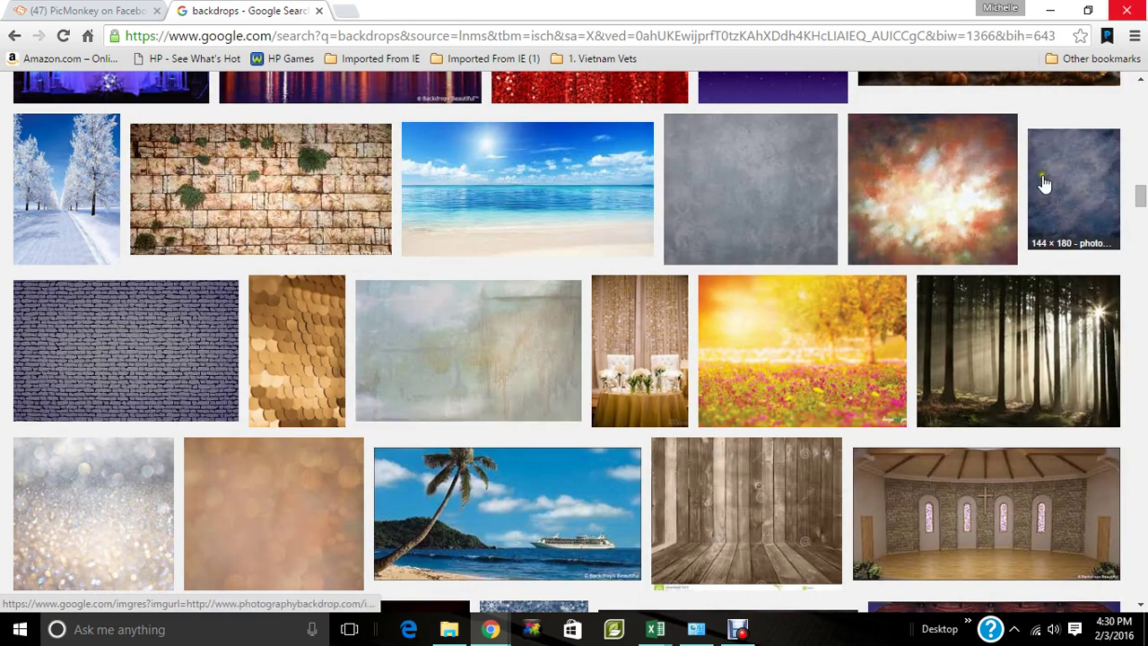
{"action": "left_click", "coordinate": [1062, 190]}
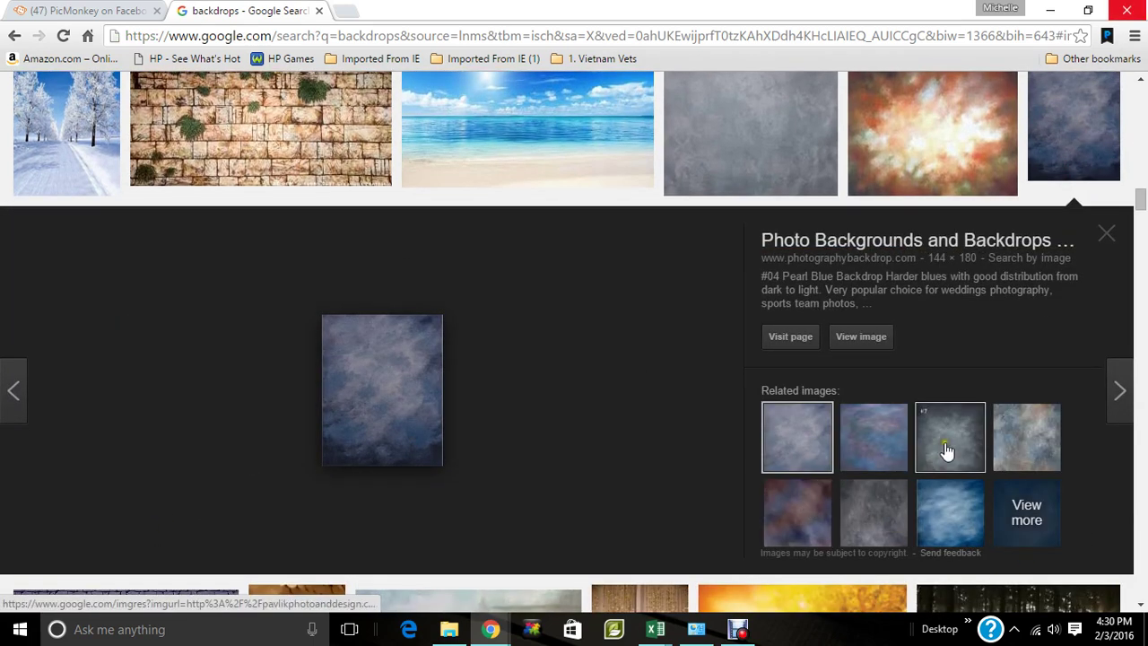
{"action": "left_click", "coordinate": [854, 453]}
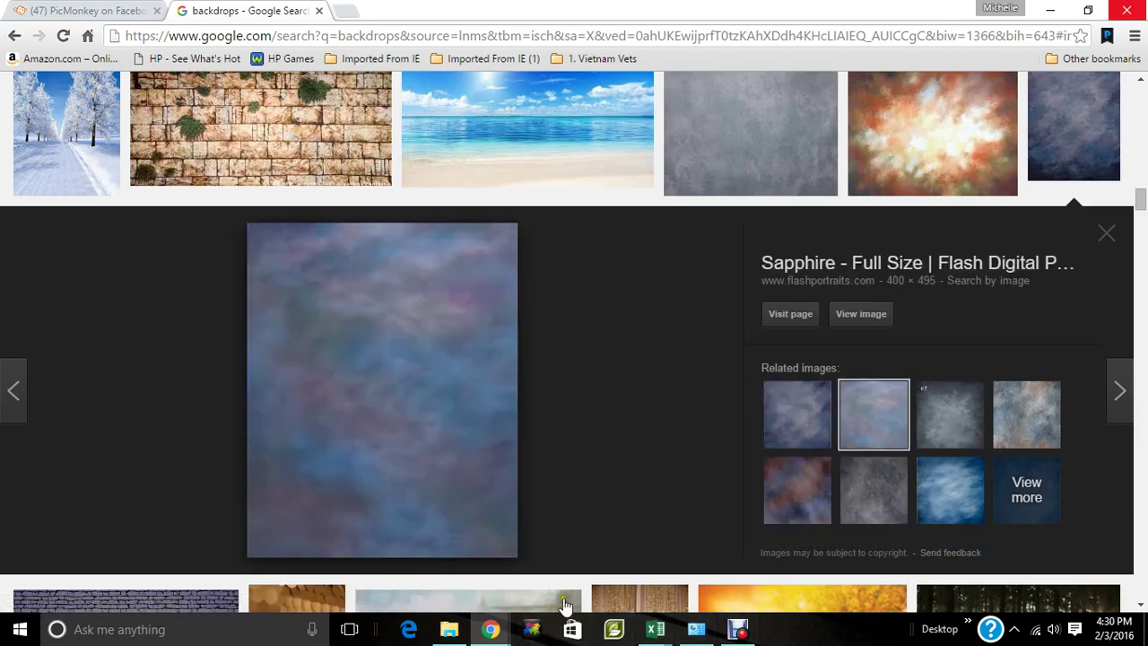
{"action": "left_click", "coordinate": [1112, 237]}
{"action": "scroll", "coordinate": [176, 376], "scroll_direction": "up", "scroll_amount": 5}
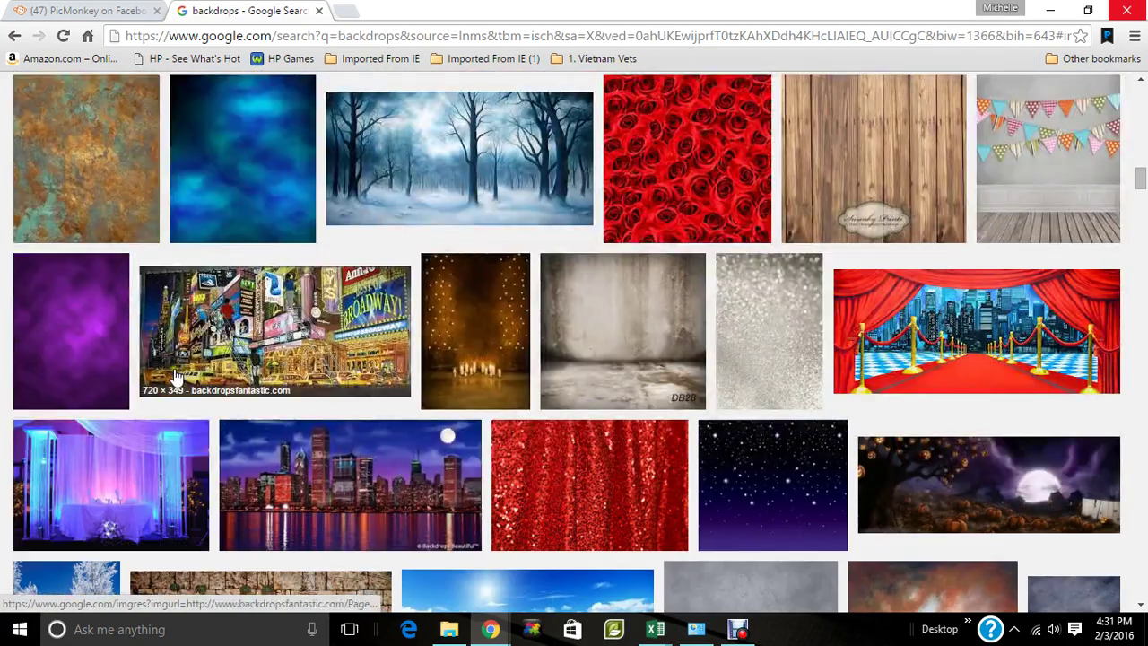
{"action": "scroll", "coordinate": [176, 377], "scroll_direction": "up", "scroll_amount": 9}
{"action": "scroll", "coordinate": [295, 423], "scroll_direction": "down", "scroll_amount": 3}
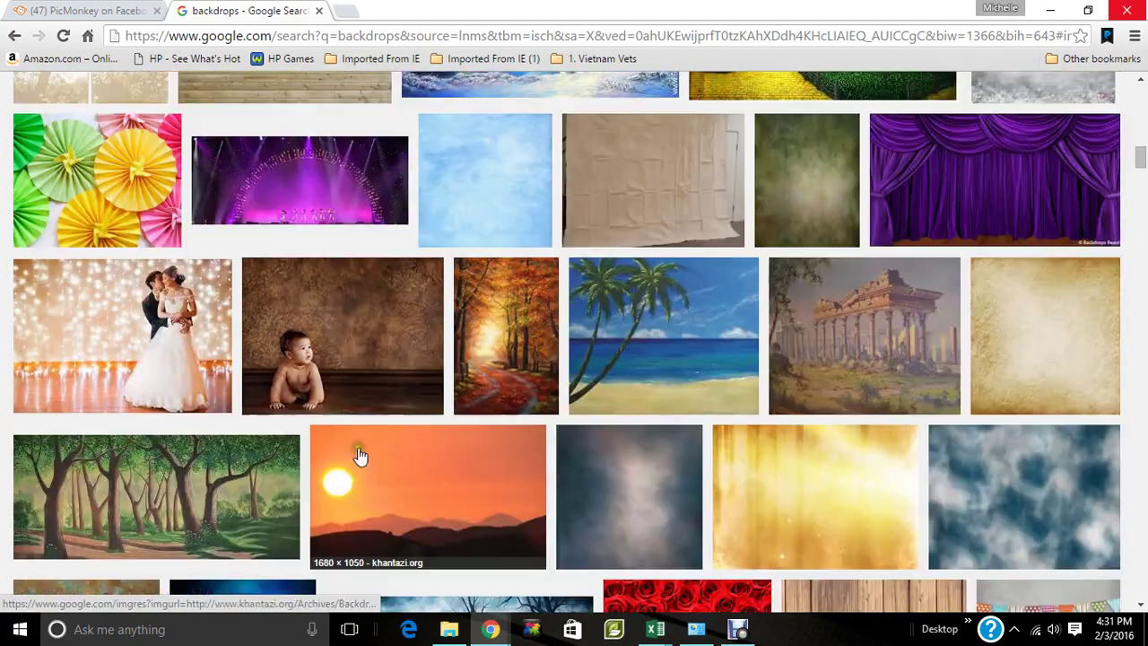
{"action": "left_click", "coordinate": [599, 508]}
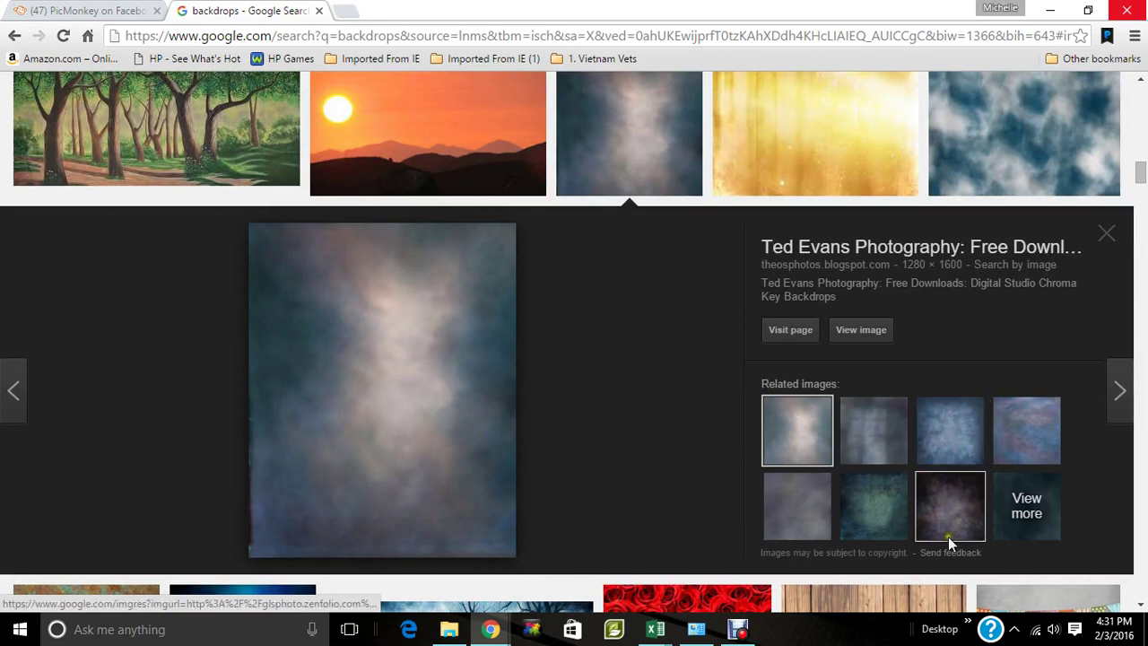
{"action": "left_click", "coordinate": [949, 508]}
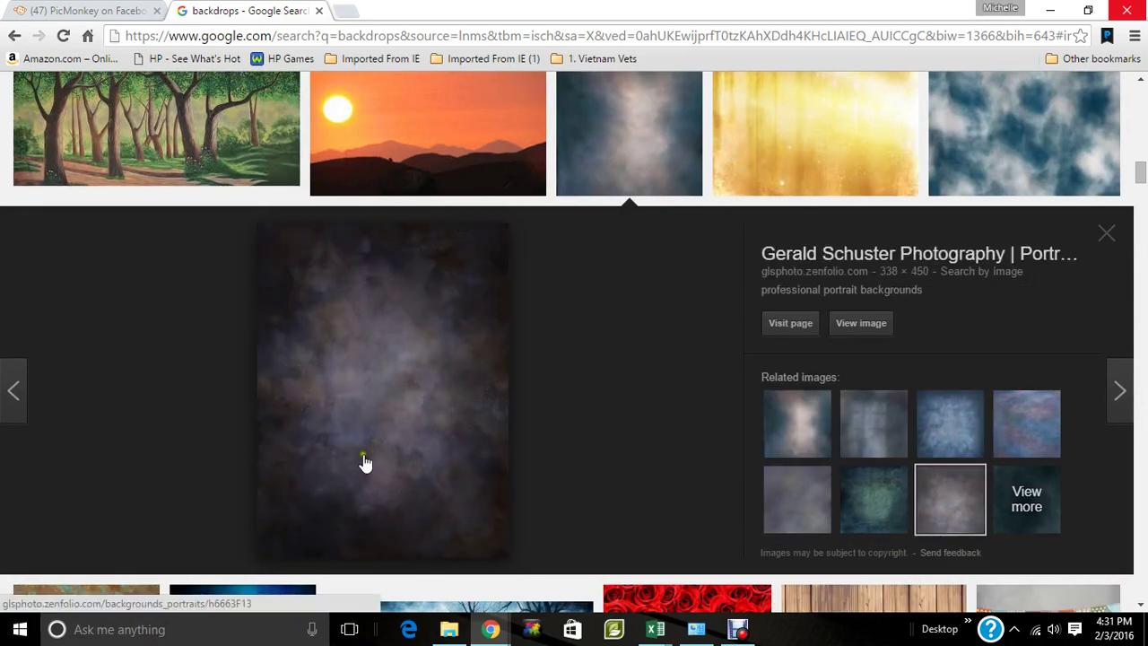
Step: Save the dark mottled backdrop to the Desktop as p107364115-3.jpg
{"action": "right_click", "coordinate": [379, 478]}
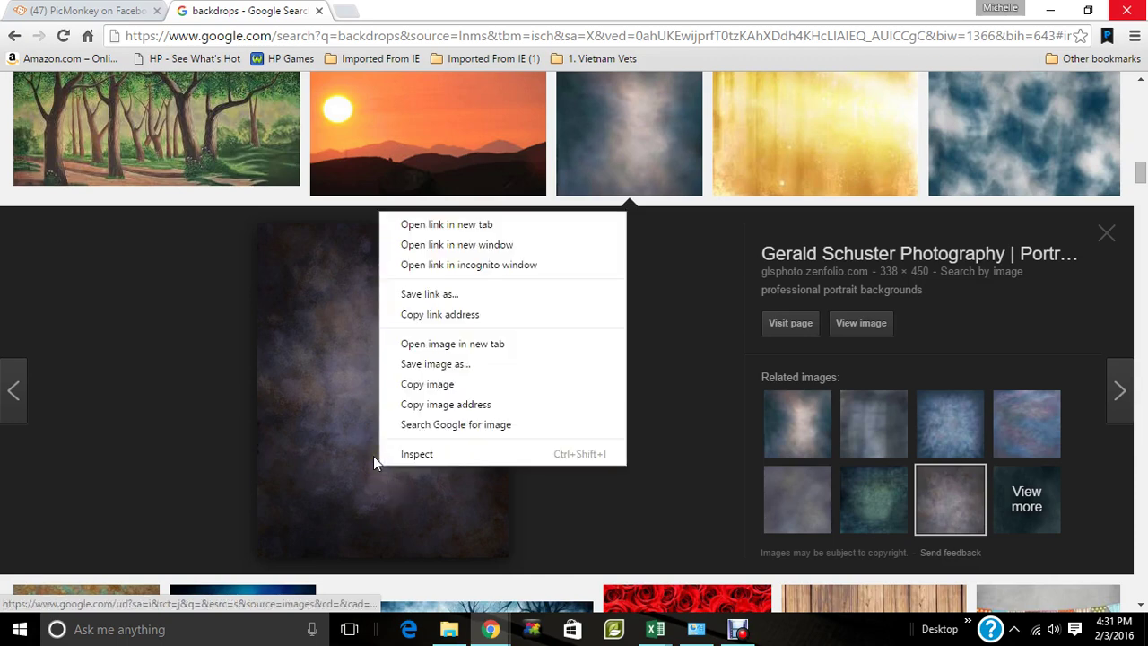
{"action": "left_click", "coordinate": [398, 365]}
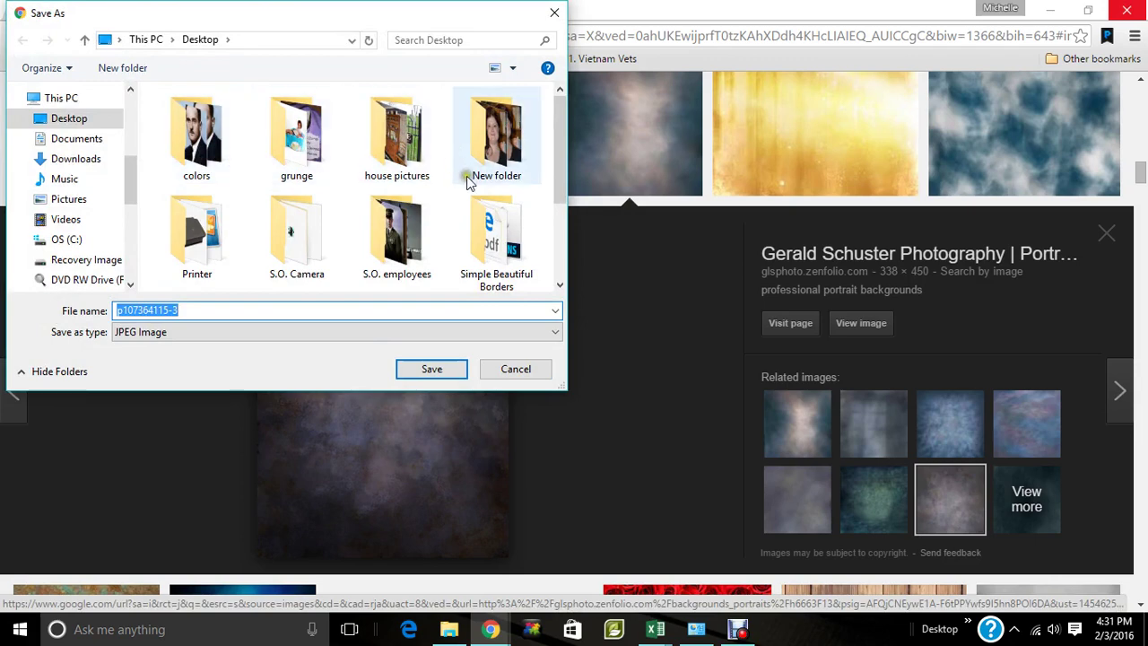
{"action": "left_click_drag", "start_coordinate": [563, 148], "coordinate": [560, 235]}
{"action": "left_click", "coordinate": [432, 368]}
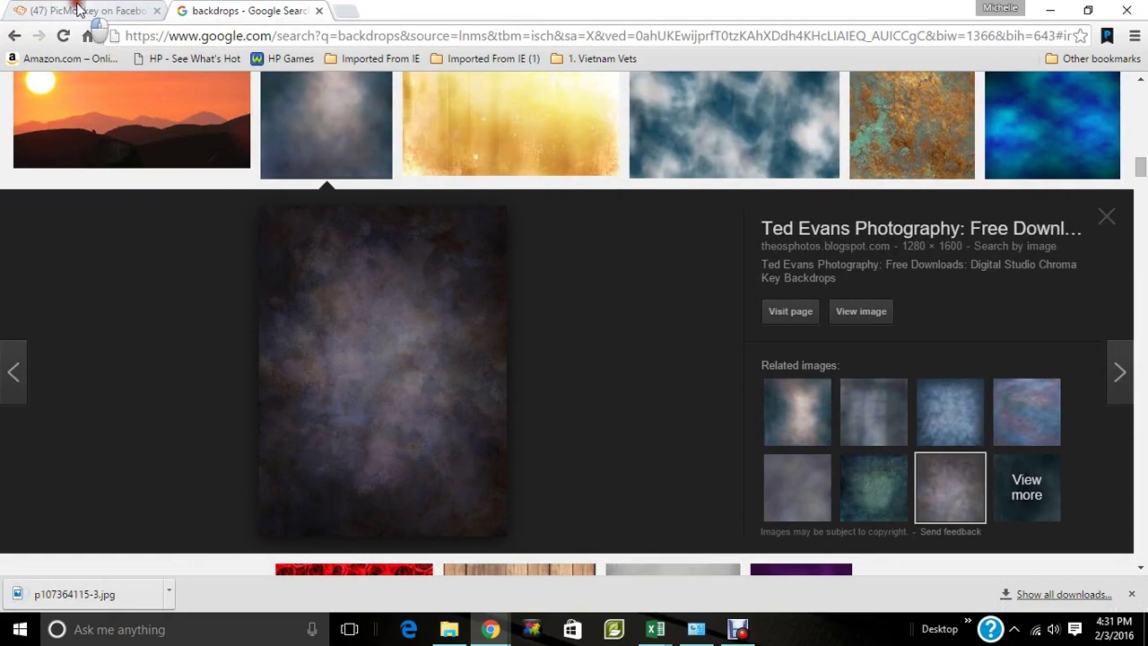
{"action": "left_click", "coordinate": [79, 9]}
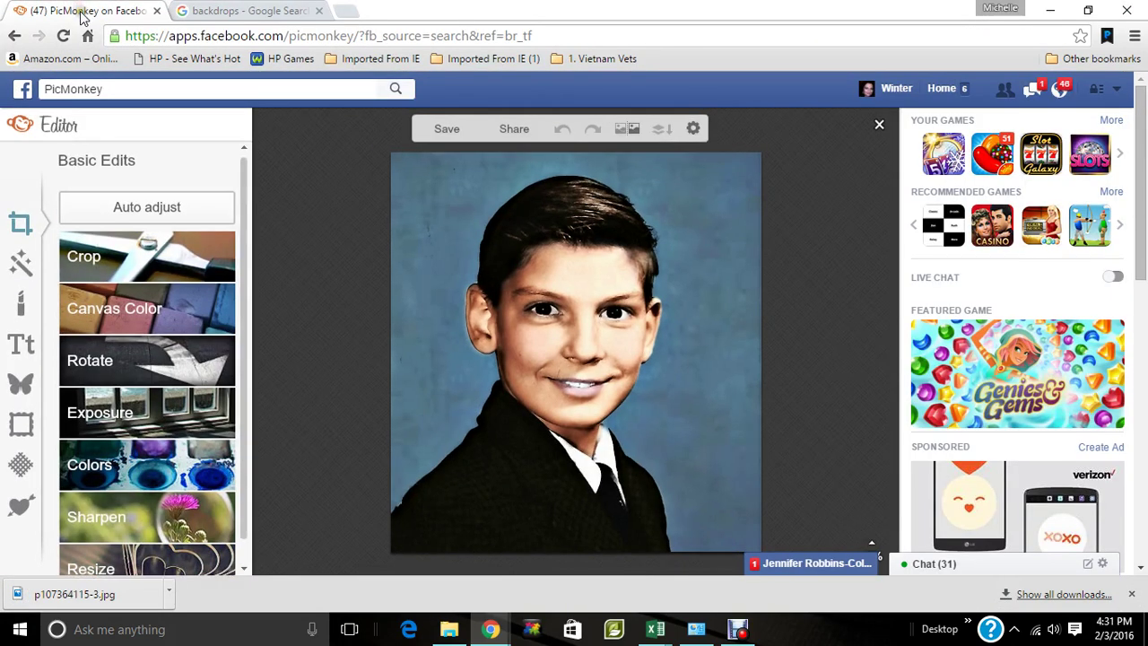
{"action": "left_click", "coordinate": [22, 466]}
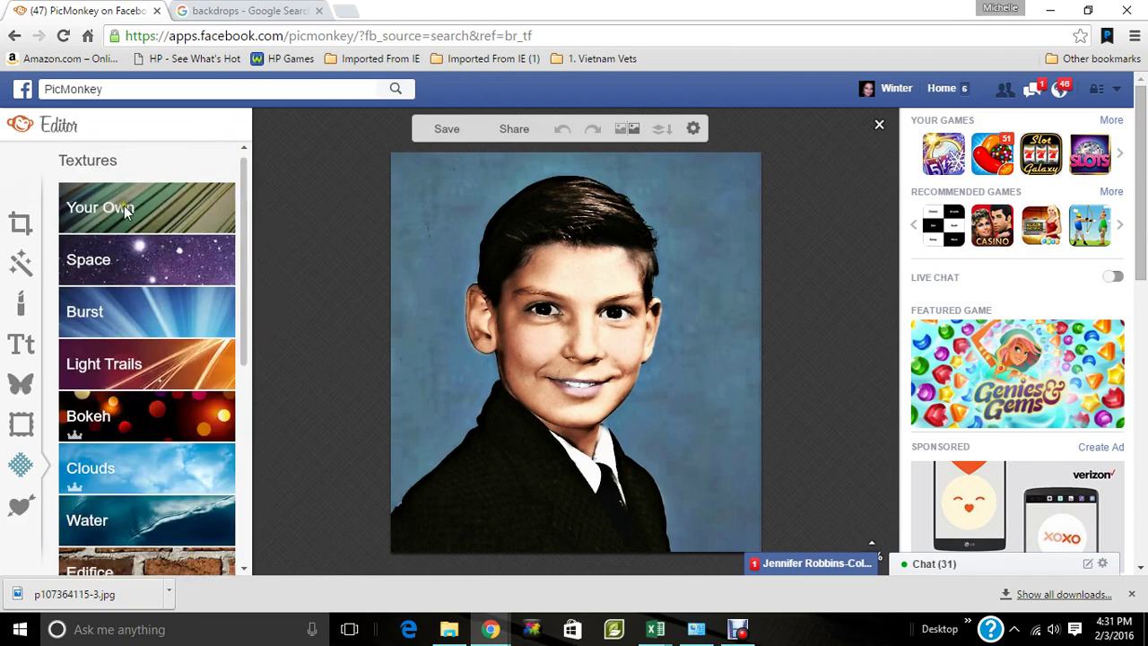
{"action": "left_click", "coordinate": [114, 205]}
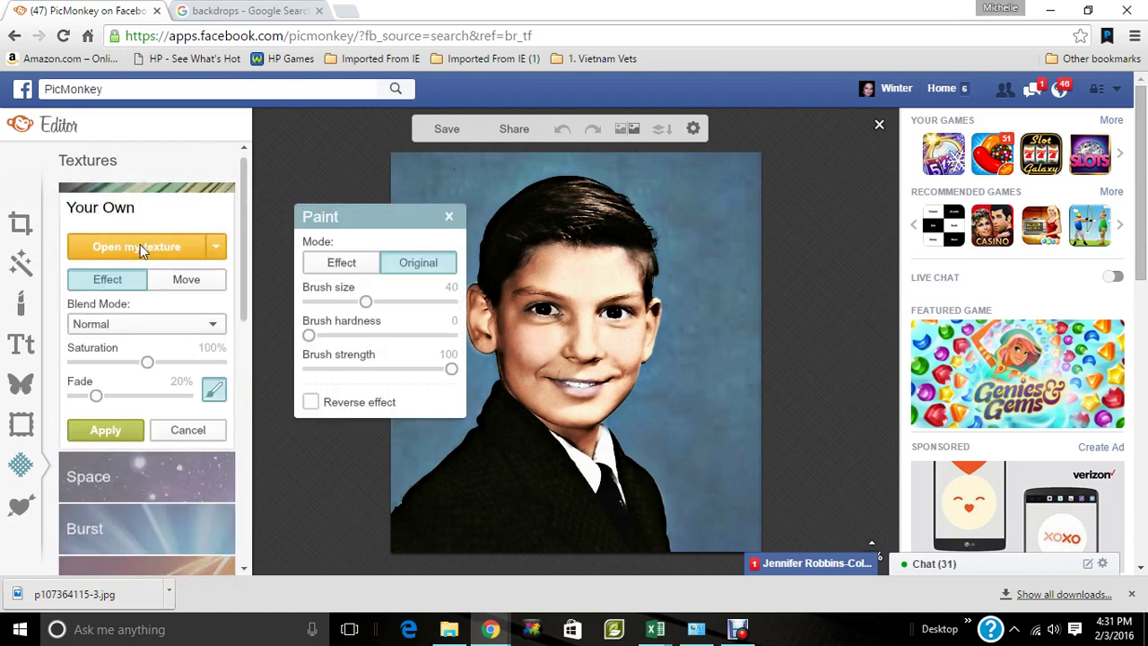
{"action": "left_click", "coordinate": [137, 241]}
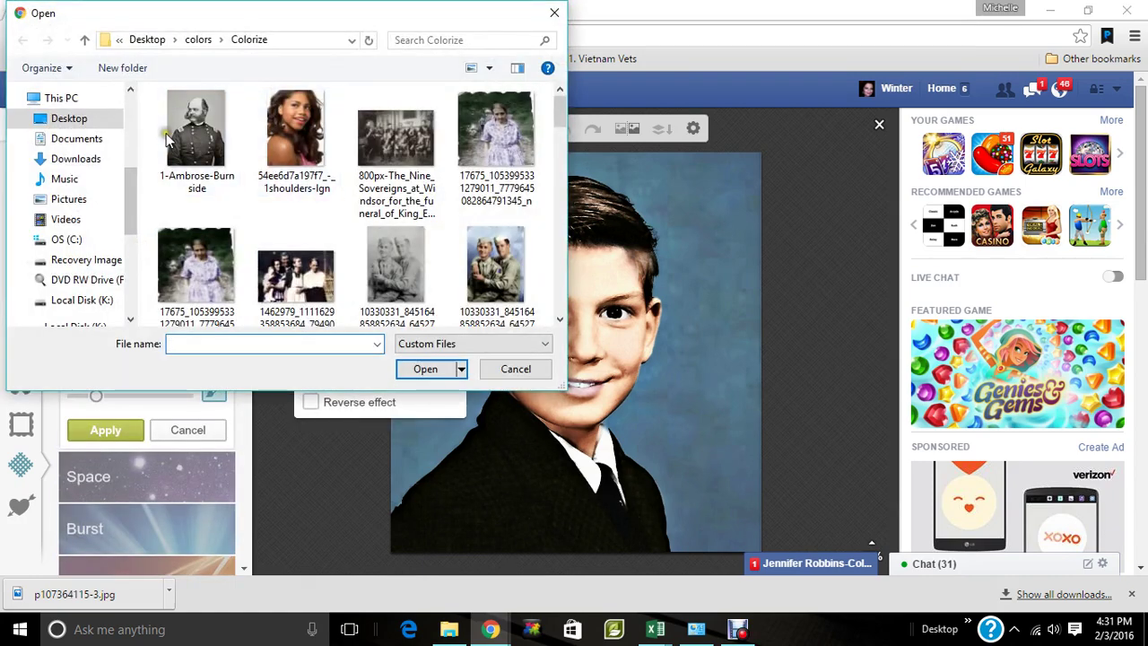
{"action": "left_click", "coordinate": [70, 119]}
{"action": "left_click_drag", "start_coordinate": [562, 114], "coordinate": [555, 234]}
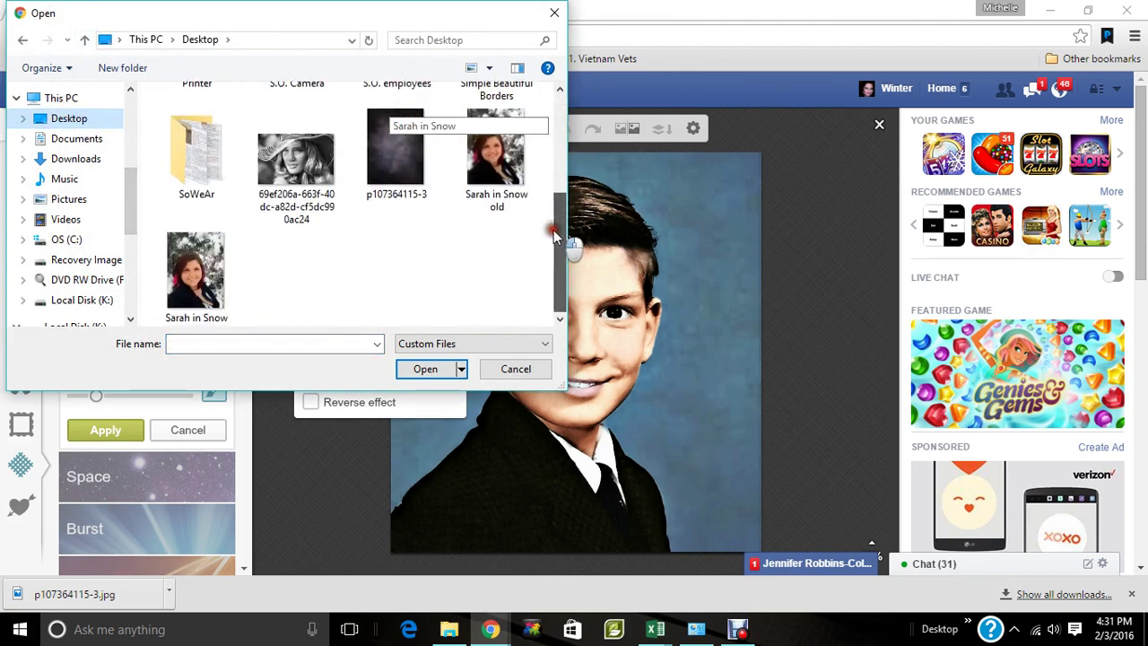
{"action": "left_click", "coordinate": [431, 158]}
{"action": "left_click", "coordinate": [422, 369]}
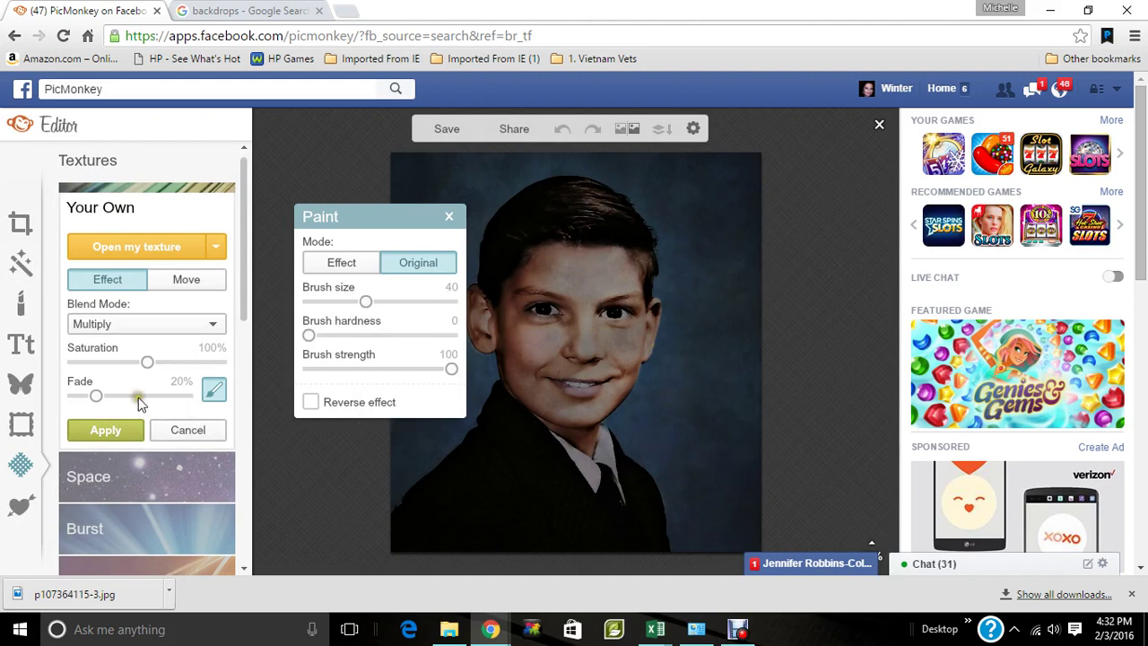
Step: Set the texture fade to 0%
{"action": "left_click_drag", "start_coordinate": [101, 401], "coordinate": [59, 431]}
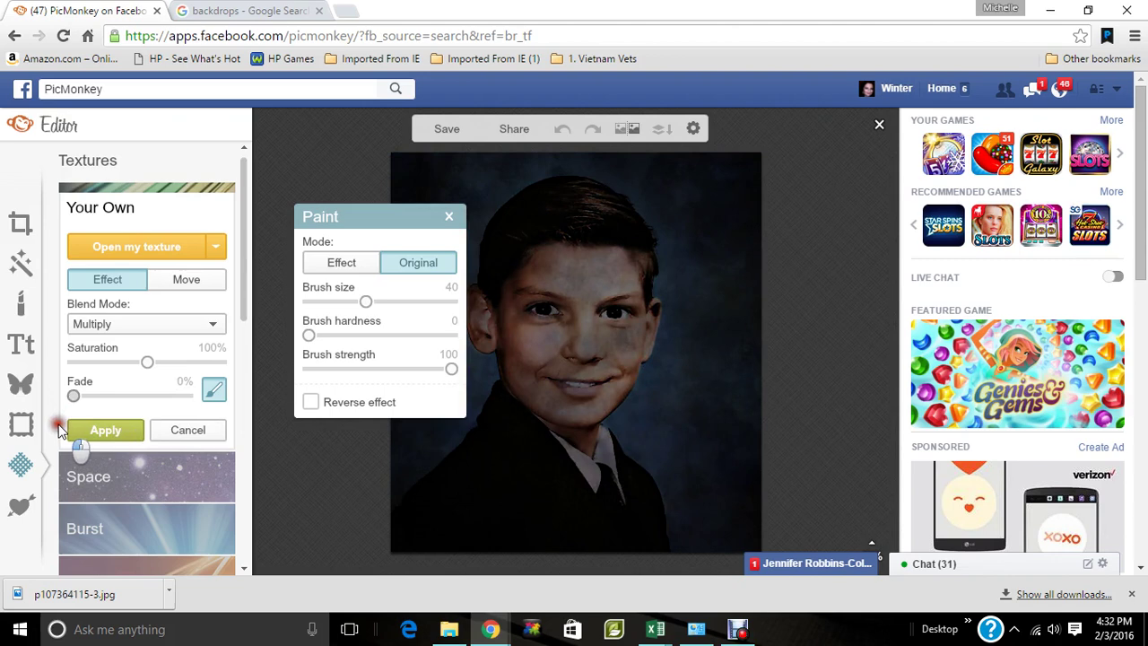
{"action": "mouse_move", "coordinate": [341, 225]}
{"action": "left_mouse_down"}
{"action": "mouse_move", "coordinate": [265, 155]}
{"action": "mouse_move", "coordinate": [265, 129]}
{"action": "left_mouse_up"}
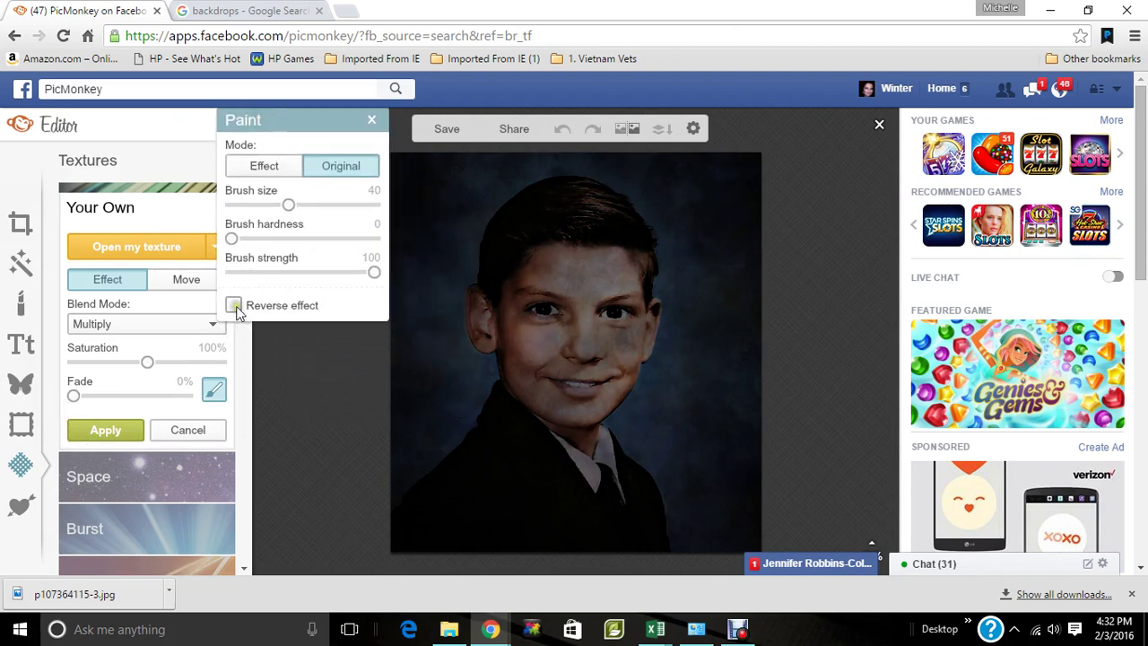
{"action": "left_click", "coordinate": [372, 119]}
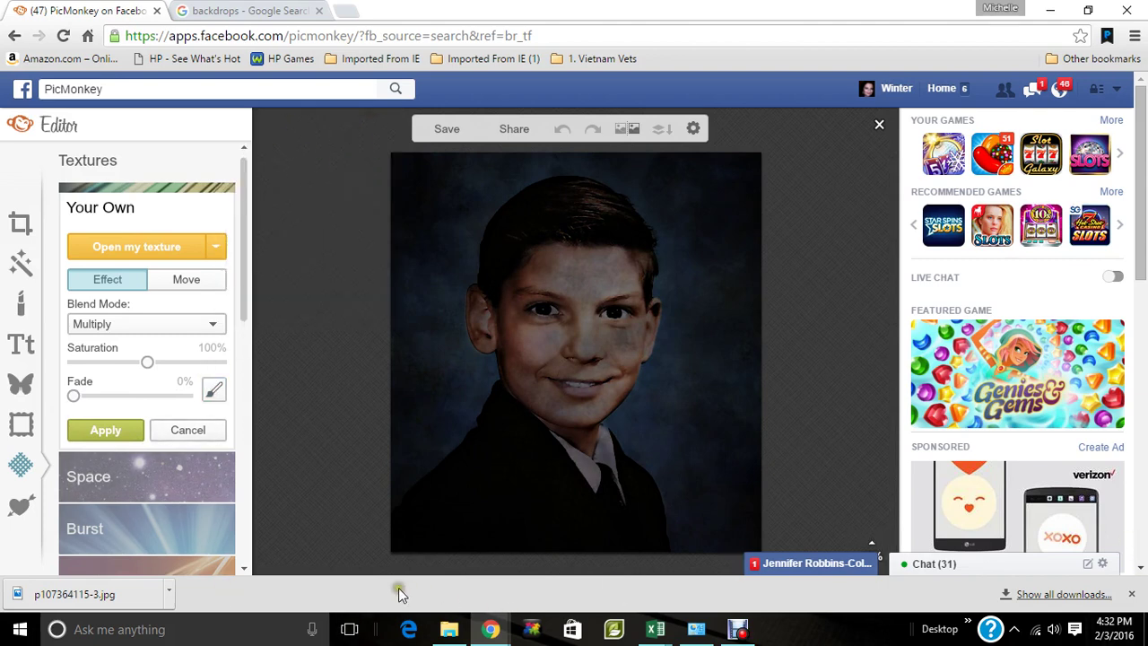
Step: With Reverse effect on and brush size 56, paint texture down the photo's right edge
{"action": "left_click", "coordinate": [215, 391]}
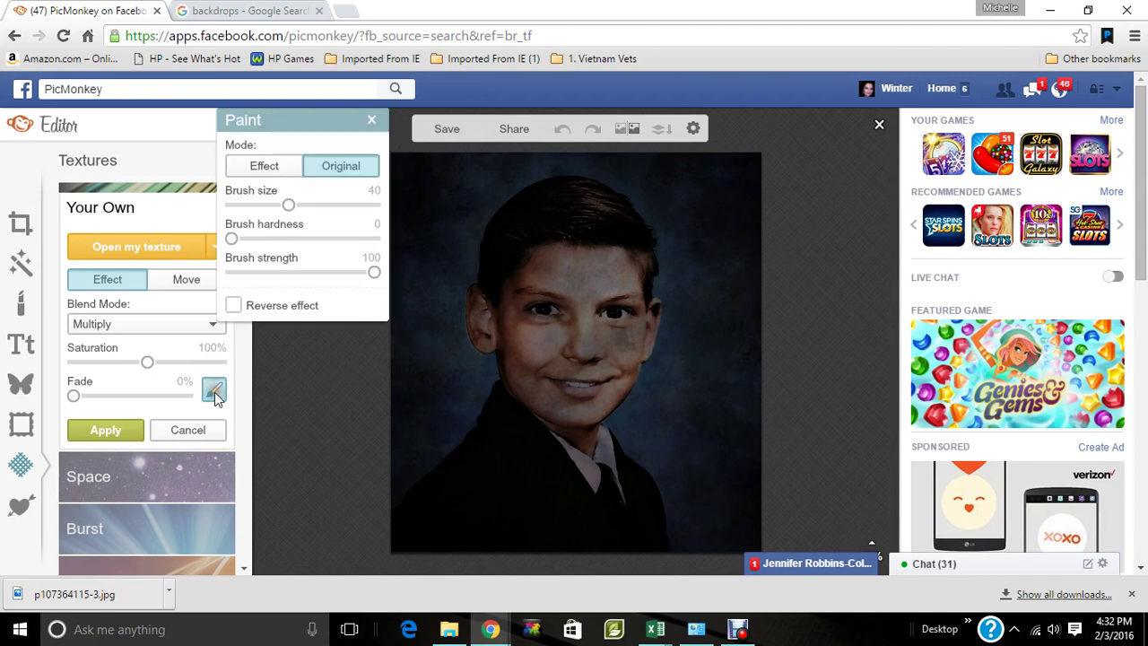
{"action": "left_click", "coordinate": [233, 306]}
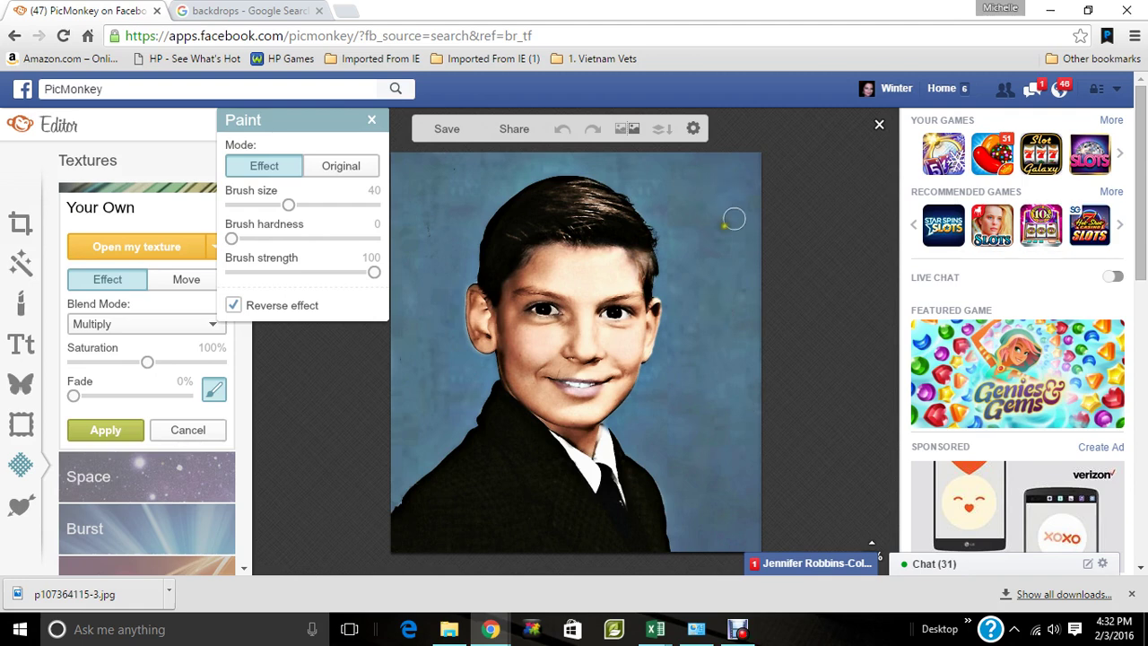
{"action": "left_click_drag", "start_coordinate": [302, 204], "coordinate": [312, 206]}
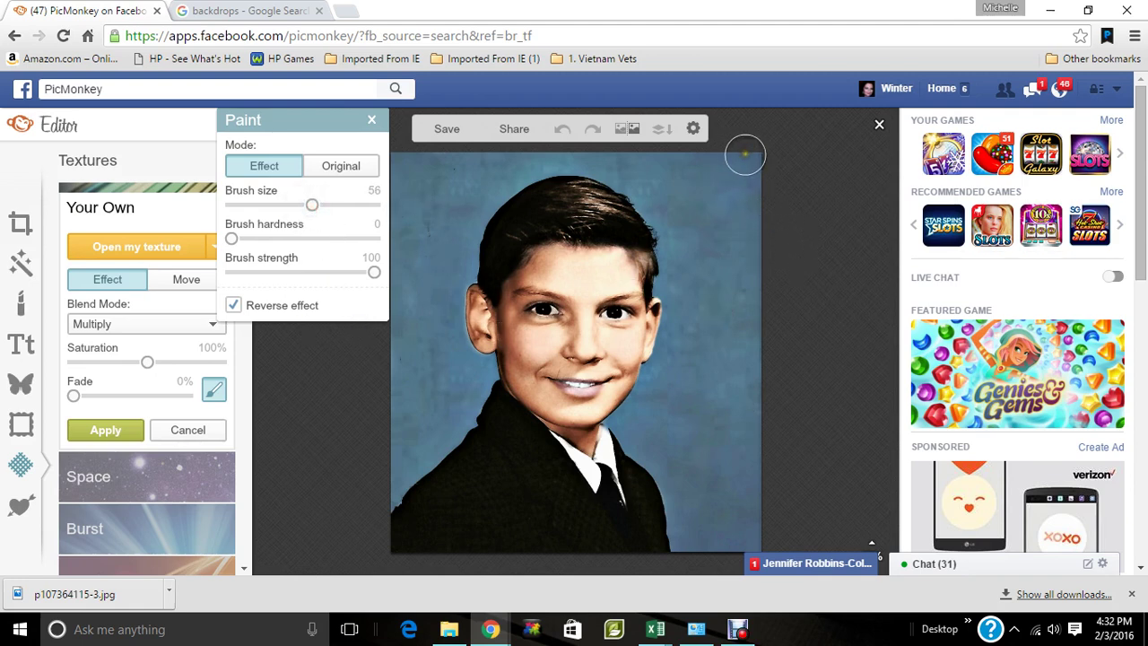
{"action": "mouse_move", "coordinate": [745, 154]}
{"action": "left_mouse_down"}
{"action": "mouse_move", "coordinate": [777, 529]}
{"action": "mouse_move", "coordinate": [746, 296]}
{"action": "mouse_move", "coordinate": [761, 144]}
{"action": "mouse_move", "coordinate": [764, 297]}
{"action": "left_mouse_up"}
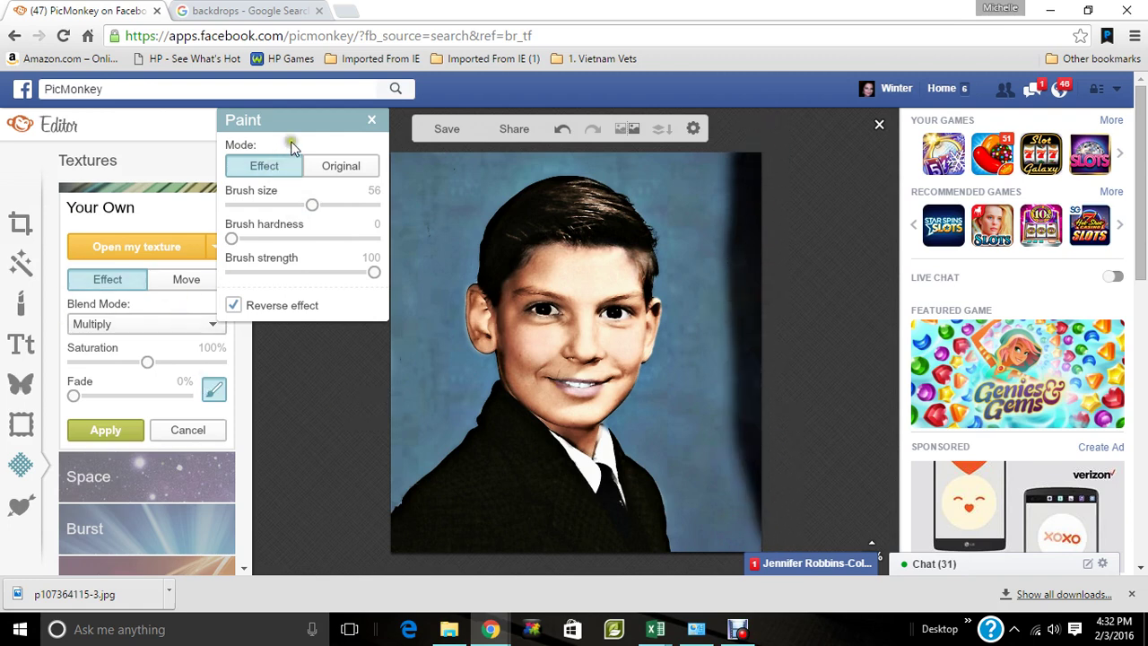
Step: Set the texture blend mode to Normal
{"action": "left_click_drag", "start_coordinate": [299, 120], "coordinate": [364, 134]}
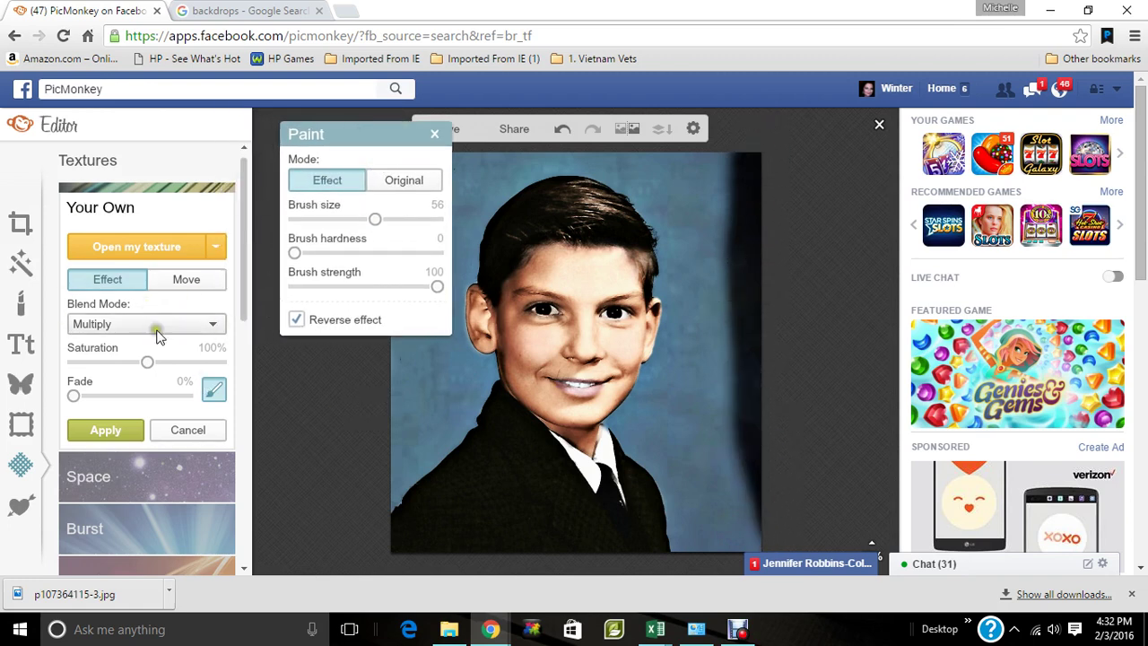
{"action": "left_click", "coordinate": [128, 328]}
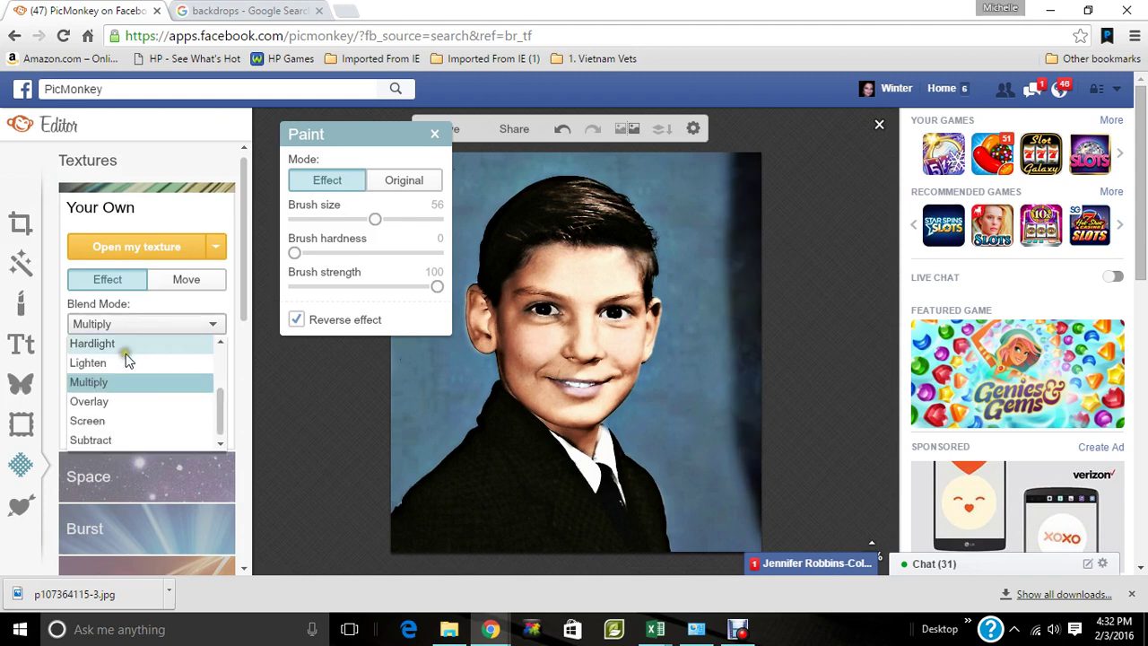
{"action": "left_click", "coordinate": [221, 355]}
{"action": "left_click", "coordinate": [221, 356]}
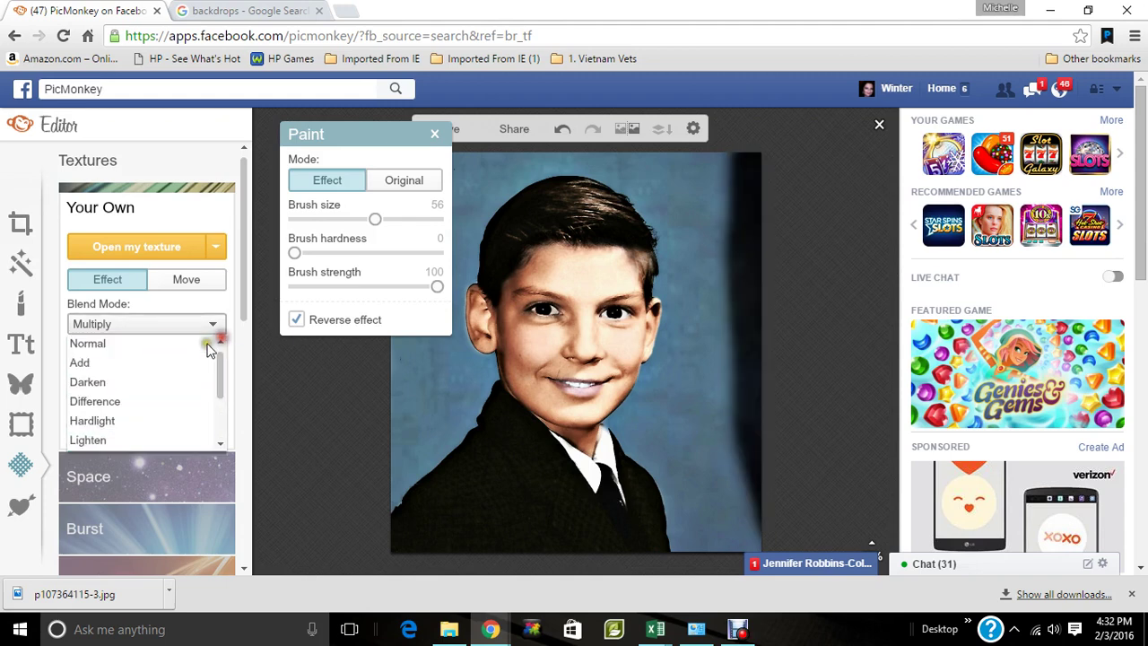
{"action": "left_click", "coordinate": [199, 346]}
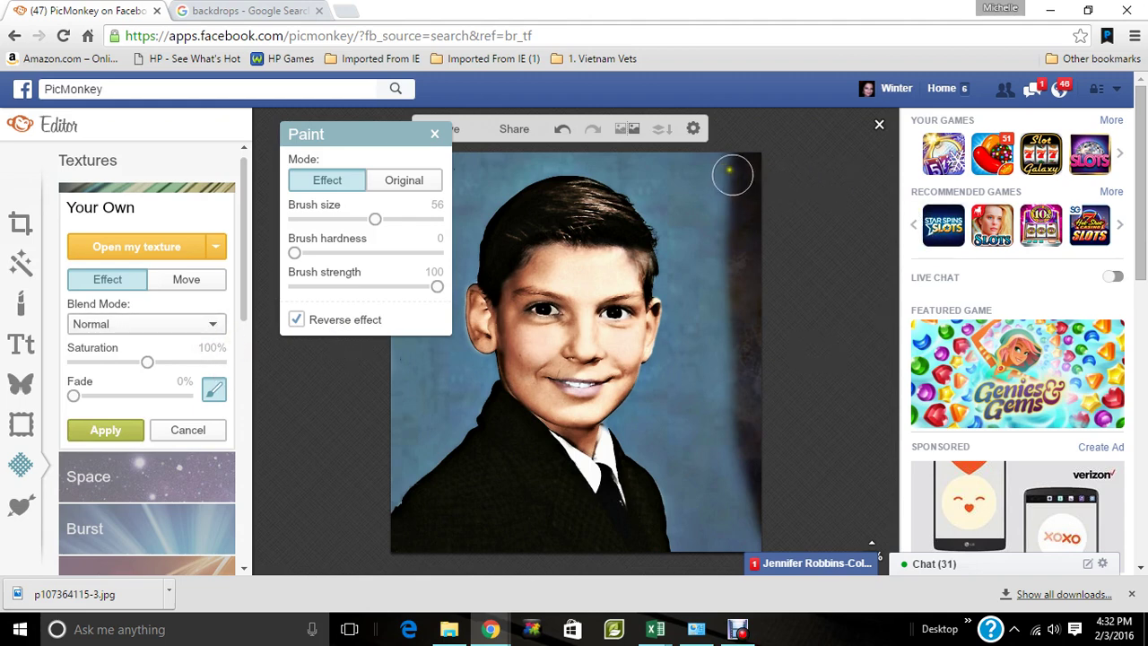
Step: Brush the texture over the right, top and left background around the boy
{"action": "mouse_move", "coordinate": [722, 165]}
{"action": "left_mouse_down"}
{"action": "mouse_move", "coordinate": [704, 197]}
{"action": "mouse_move", "coordinate": [704, 328]}
{"action": "mouse_move", "coordinate": [689, 121]}
{"action": "mouse_move", "coordinate": [761, 499]}
{"action": "mouse_move", "coordinate": [712, 333]}
{"action": "mouse_move", "coordinate": [748, 530]}
{"action": "mouse_move", "coordinate": [700, 385]}
{"action": "mouse_move", "coordinate": [712, 449]}
{"action": "mouse_move", "coordinate": [703, 523]}
{"action": "mouse_move", "coordinate": [698, 446]}
{"action": "left_mouse_up"}
{"action": "mouse_move", "coordinate": [727, 550]}
{"action": "left_mouse_down"}
{"action": "mouse_move", "coordinate": [682, 453]}
{"action": "mouse_move", "coordinate": [691, 552]}
{"action": "mouse_move", "coordinate": [685, 486]}
{"action": "mouse_move", "coordinate": [688, 544]}
{"action": "mouse_move", "coordinate": [663, 442]}
{"action": "mouse_move", "coordinate": [703, 304]}
{"action": "mouse_move", "coordinate": [694, 221]}
{"action": "mouse_move", "coordinate": [686, 291]}
{"action": "mouse_move", "coordinate": [708, 211]}
{"action": "mouse_move", "coordinate": [691, 158]}
{"action": "mouse_move", "coordinate": [696, 194]}
{"action": "mouse_move", "coordinate": [645, 149]}
{"action": "mouse_move", "coordinate": [580, 146]}
{"action": "mouse_move", "coordinate": [659, 190]}
{"action": "mouse_move", "coordinate": [698, 233]}
{"action": "mouse_move", "coordinate": [719, 293]}
{"action": "mouse_move", "coordinate": [651, 192]}
{"action": "mouse_move", "coordinate": [595, 162]}
{"action": "mouse_move", "coordinate": [645, 190]}
{"action": "mouse_move", "coordinate": [687, 257]}
{"action": "mouse_move", "coordinate": [660, 204]}
{"action": "mouse_move", "coordinate": [654, 197]}
{"action": "mouse_move", "coordinate": [686, 258]}
{"action": "left_mouse_up"}
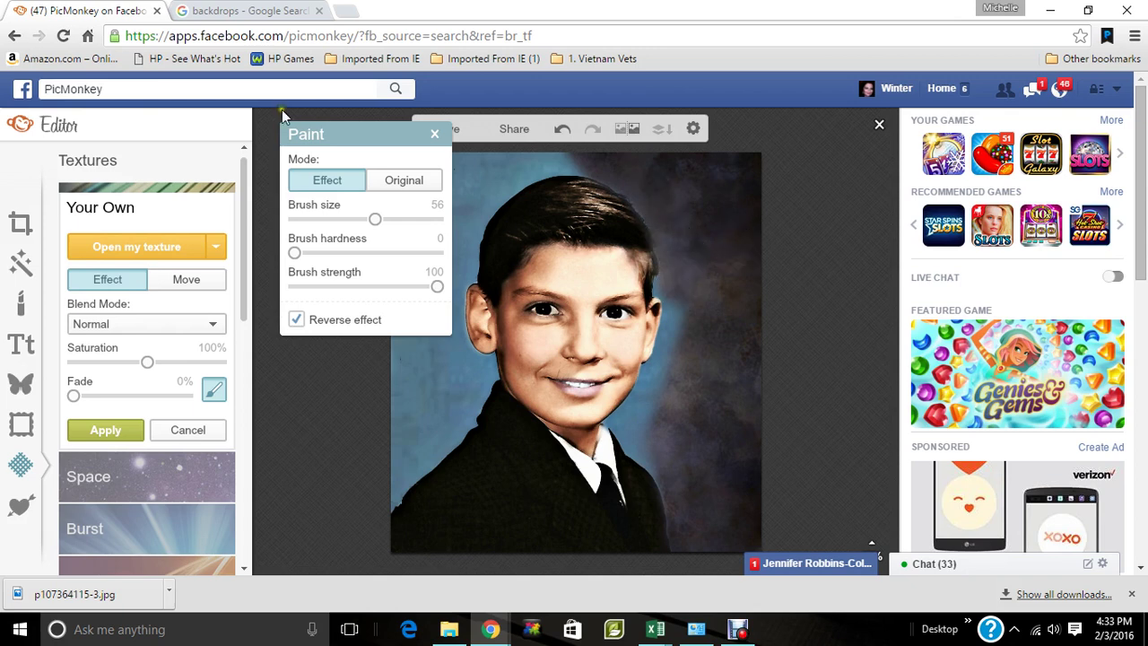
{"action": "mouse_move", "coordinate": [351, 131]}
{"action": "left_mouse_down"}
{"action": "mouse_move", "coordinate": [924, 254]}
{"action": "mouse_move", "coordinate": [907, 252]}
{"action": "left_mouse_up"}
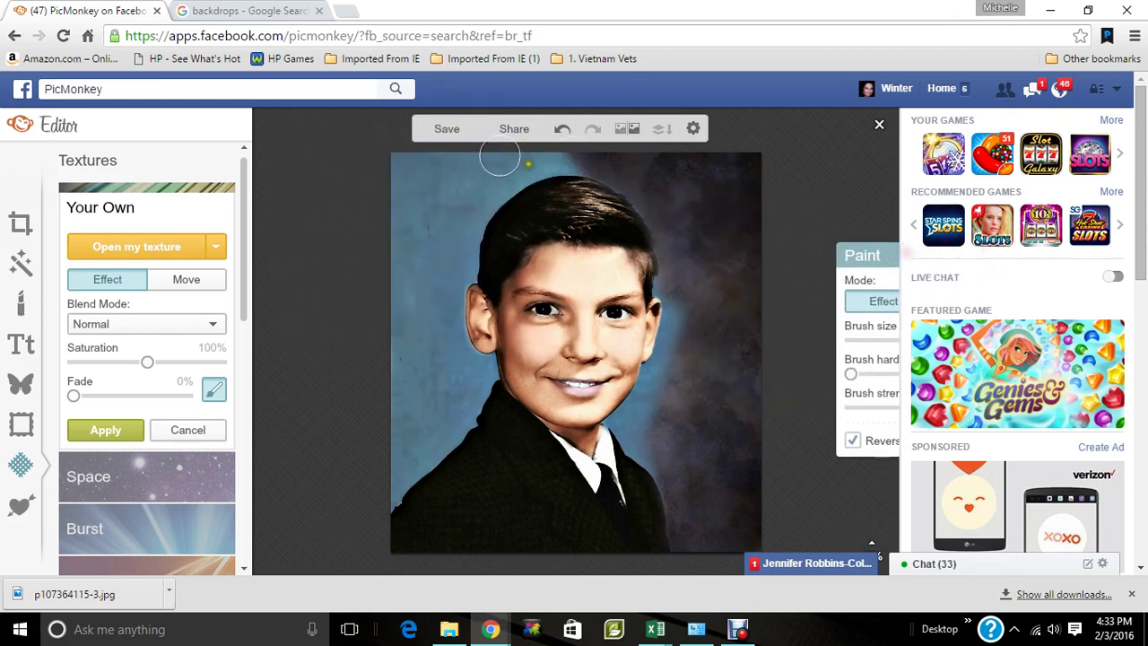
{"action": "mouse_move", "coordinate": [562, 155]}
{"action": "left_mouse_down"}
{"action": "mouse_move", "coordinate": [388, 174]}
{"action": "mouse_move", "coordinate": [393, 163]}
{"action": "mouse_move", "coordinate": [403, 243]}
{"action": "mouse_move", "coordinate": [359, 344]}
{"action": "mouse_move", "coordinate": [379, 347]}
{"action": "mouse_move", "coordinate": [405, 253]}
{"action": "mouse_move", "coordinate": [383, 500]}
{"action": "mouse_move", "coordinate": [430, 442]}
{"action": "mouse_move", "coordinate": [422, 164]}
{"action": "left_mouse_up"}
{"action": "mouse_move", "coordinate": [398, 451]}
{"action": "left_mouse_down"}
{"action": "mouse_move", "coordinate": [440, 174]}
{"action": "mouse_move", "coordinate": [430, 277]}
{"action": "mouse_move", "coordinate": [441, 312]}
{"action": "mouse_move", "coordinate": [457, 200]}
{"action": "mouse_move", "coordinate": [482, 171]}
{"action": "mouse_move", "coordinate": [454, 236]}
{"action": "mouse_move", "coordinate": [498, 183]}
{"action": "mouse_move", "coordinate": [541, 158]}
{"action": "mouse_move", "coordinate": [605, 162]}
{"action": "mouse_move", "coordinate": [541, 159]}
{"action": "mouse_move", "coordinate": [468, 207]}
{"action": "left_mouse_up"}
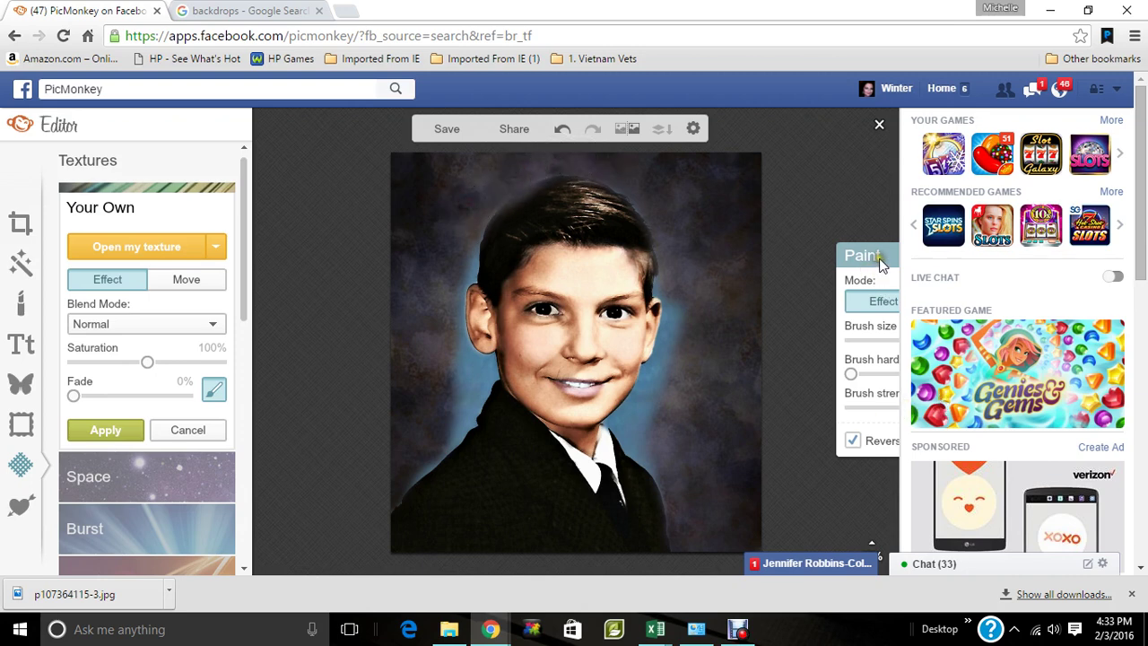
Step: Erase texture from the boy's hairline and paint more background left of his face
{"action": "left_click_drag", "start_coordinate": [885, 256], "coordinate": [714, 233]}
{"action": "left_click", "coordinate": [769, 280]}
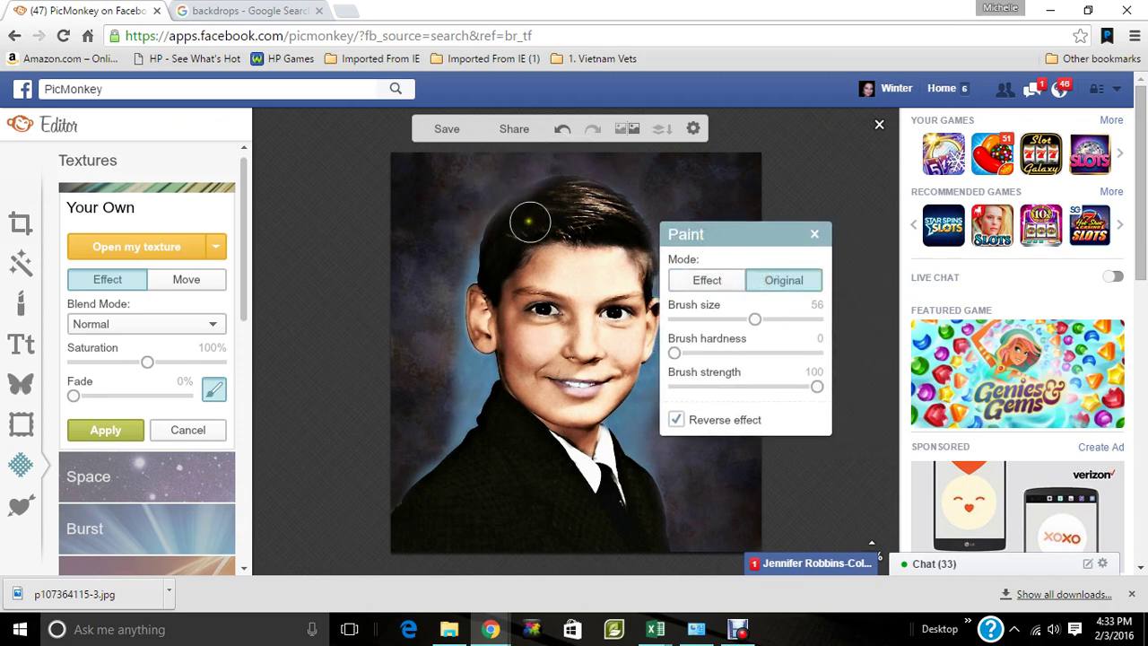
{"action": "mouse_move", "coordinate": [526, 218]}
{"action": "left_mouse_down"}
{"action": "mouse_move", "coordinate": [508, 238]}
{"action": "mouse_move", "coordinate": [551, 199]}
{"action": "mouse_move", "coordinate": [513, 225]}
{"action": "left_mouse_up"}
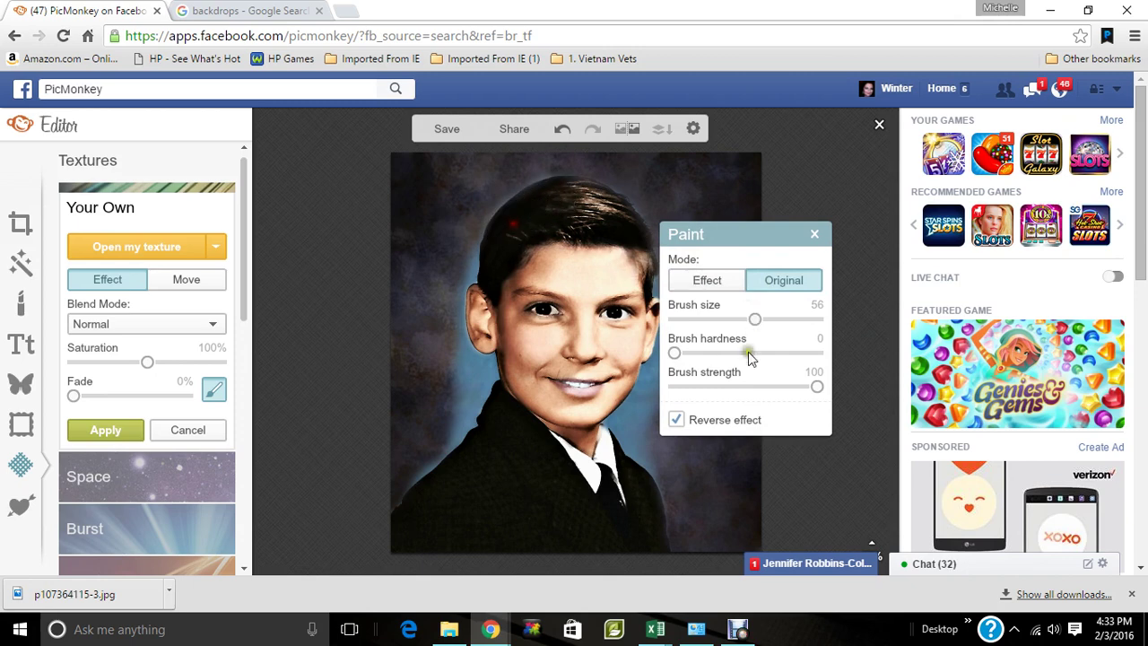
{"action": "left_click", "coordinate": [713, 283]}
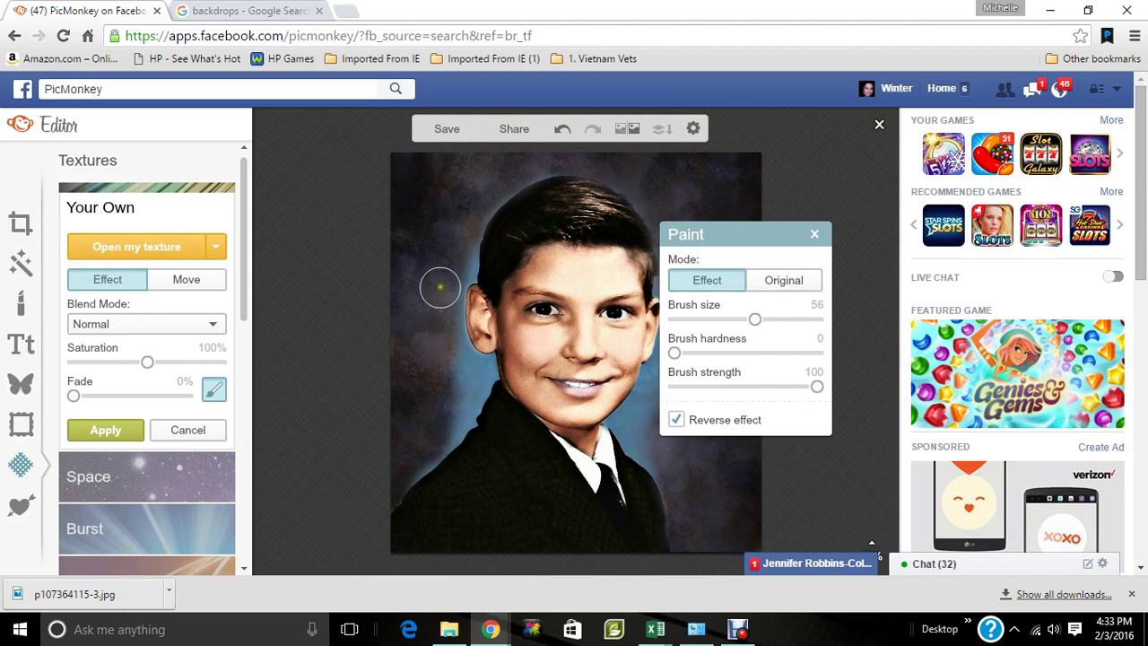
{"action": "mouse_move", "coordinate": [440, 287]}
{"action": "left_mouse_down"}
{"action": "mouse_move", "coordinate": [439, 336]}
{"action": "mouse_move", "coordinate": [454, 359]}
{"action": "mouse_move", "coordinate": [484, 369]}
{"action": "mouse_move", "coordinate": [472, 368]}
{"action": "mouse_move", "coordinate": [439, 428]}
{"action": "mouse_move", "coordinate": [468, 391]}
{"action": "mouse_move", "coordinate": [403, 466]}
{"action": "mouse_move", "coordinate": [412, 391]}
{"action": "left_mouse_up"}
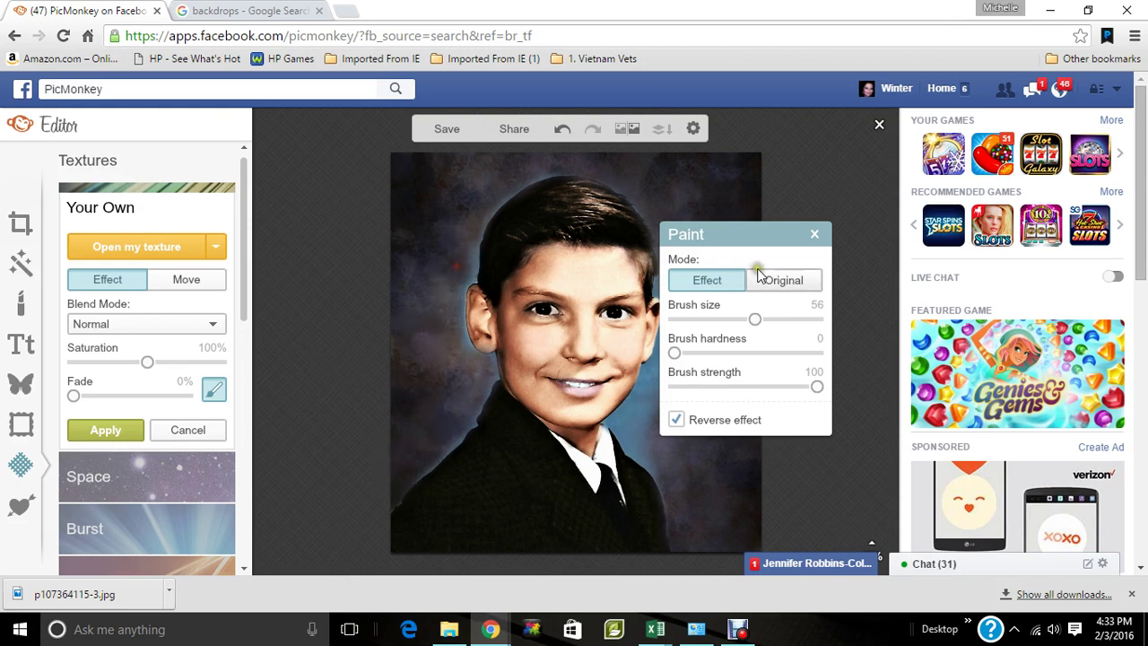
{"action": "left_click_drag", "start_coordinate": [787, 250], "coordinate": [839, 257]}
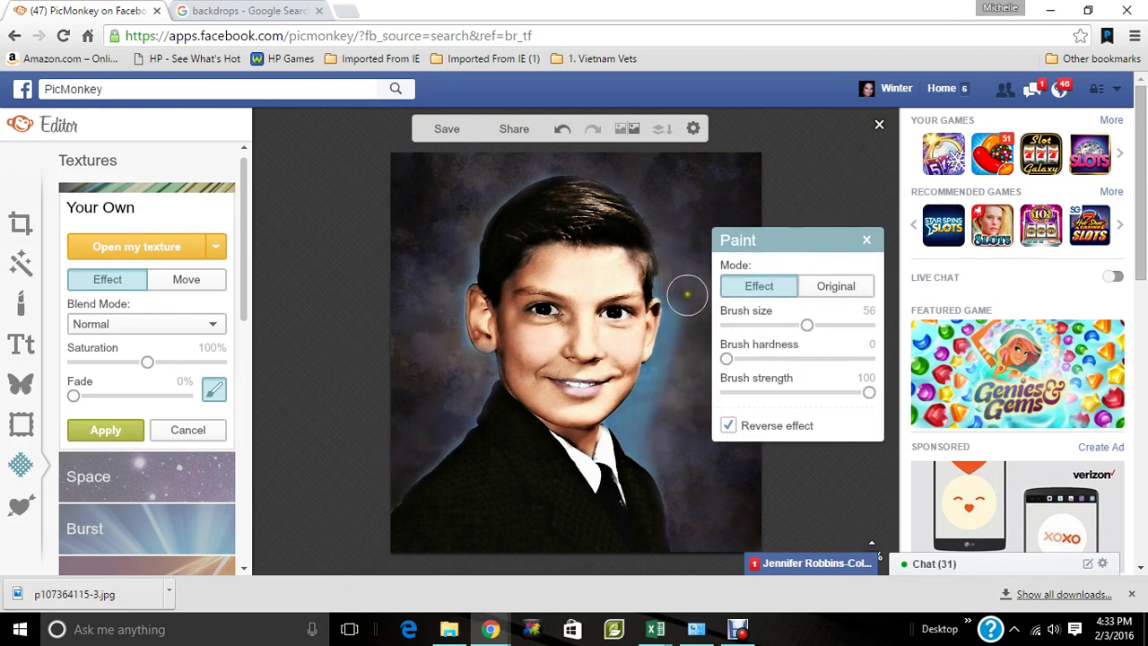
{"action": "left_click", "coordinate": [816, 292]}
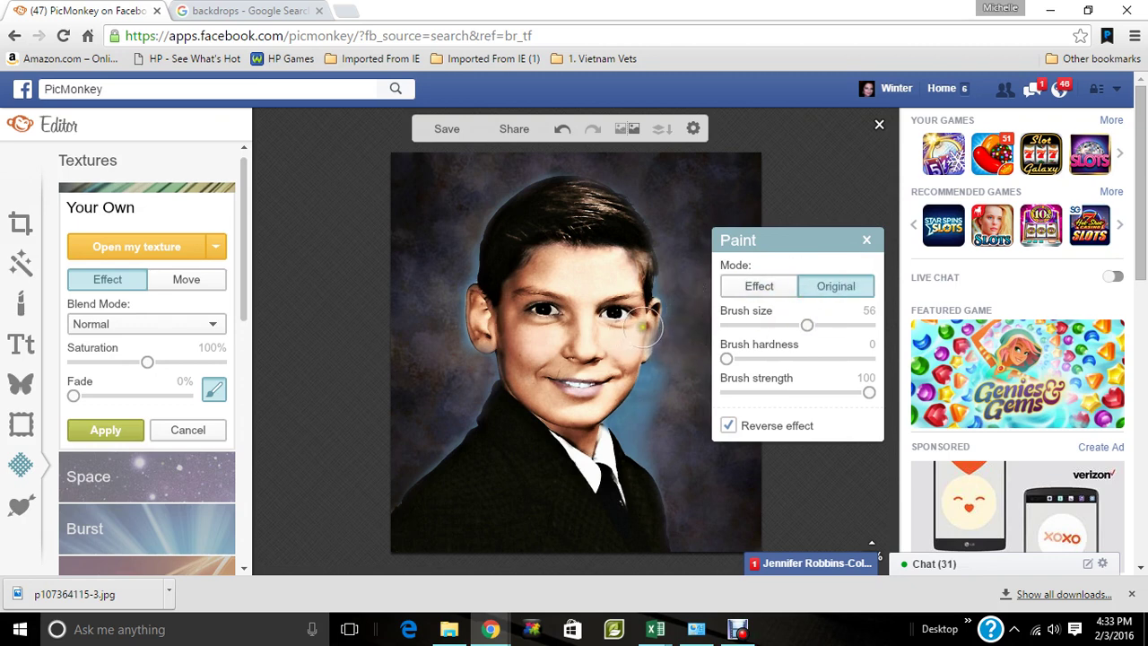
{"action": "left_click", "coordinate": [759, 286]}
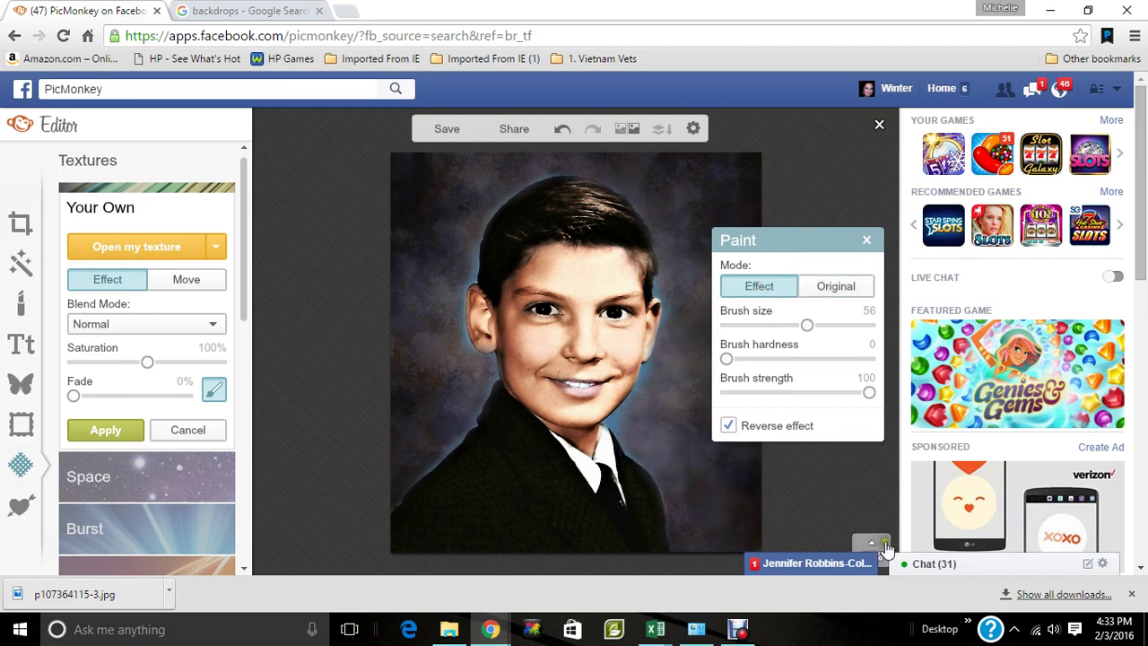
Step: Zoom in and, with brush size 40, paint texture along the suit, collar and hair edges
{"action": "mouse_move", "coordinate": [878, 534]}
{"action": "mouse_move", "coordinate": [871, 496]}
{"action": "left_mouse_down"}
{"action": "mouse_move", "coordinate": [871, 478]}
{"action": "mouse_move", "coordinate": [879, 495]}
{"action": "left_mouse_up"}
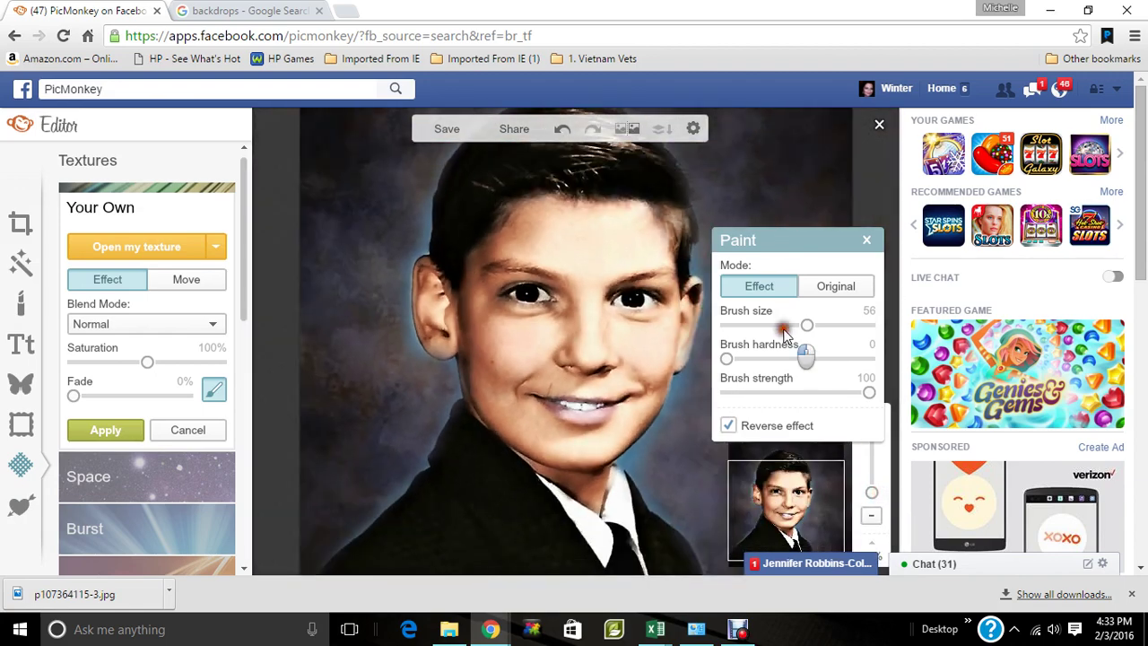
{"action": "left_click_drag", "start_coordinate": [808, 325], "coordinate": [779, 360]}
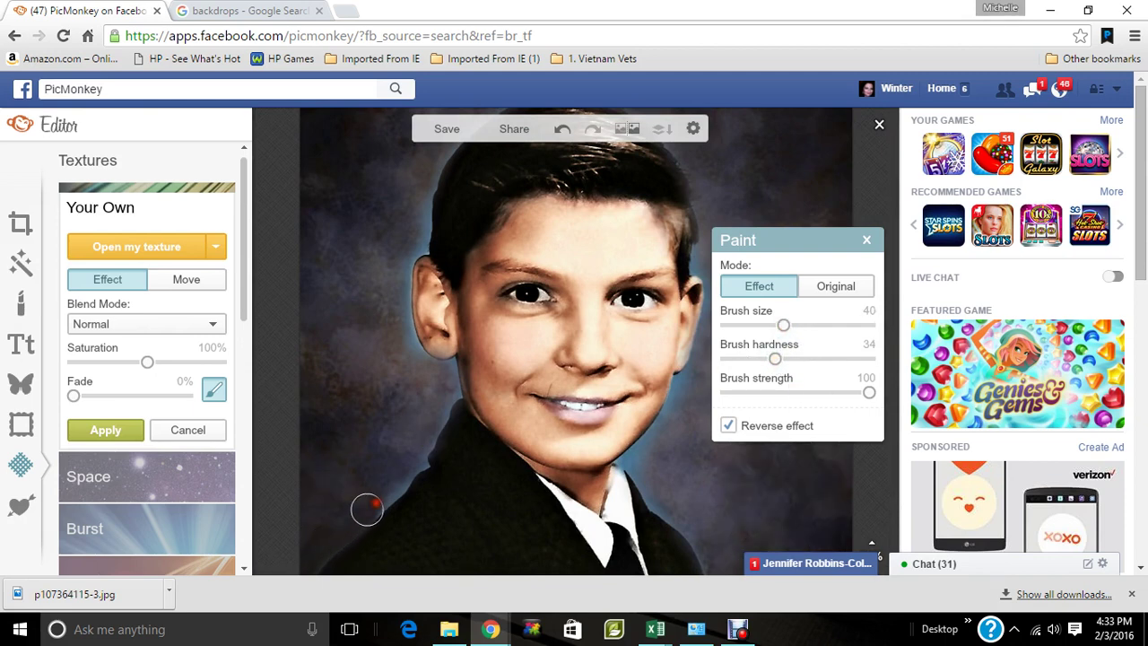
{"action": "mouse_move", "coordinate": [369, 509]}
{"action": "left_mouse_down"}
{"action": "mouse_move", "coordinate": [447, 392]}
{"action": "mouse_move", "coordinate": [447, 371]}
{"action": "mouse_move", "coordinate": [420, 369]}
{"action": "mouse_move", "coordinate": [389, 320]}
{"action": "left_mouse_up"}
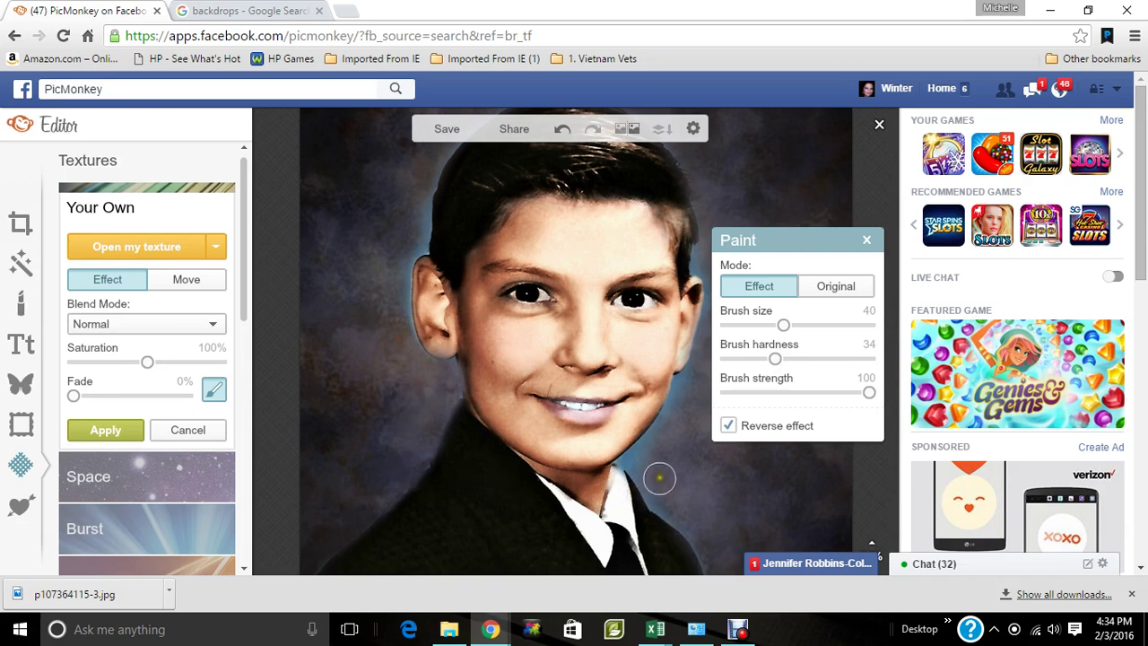
{"action": "mouse_move", "coordinate": [659, 478]}
{"action": "left_mouse_down"}
{"action": "mouse_move", "coordinate": [649, 474]}
{"action": "mouse_move", "coordinate": [648, 487]}
{"action": "mouse_move", "coordinate": [685, 521]}
{"action": "left_mouse_up"}
{"action": "mouse_move", "coordinate": [719, 568]}
{"action": "left_mouse_down"}
{"action": "mouse_move", "coordinate": [686, 480]}
{"action": "mouse_move", "coordinate": [630, 459]}
{"action": "mouse_move", "coordinate": [647, 468]}
{"action": "mouse_move", "coordinate": [660, 441]}
{"action": "mouse_move", "coordinate": [641, 458]}
{"action": "mouse_move", "coordinate": [686, 383]}
{"action": "left_mouse_up"}
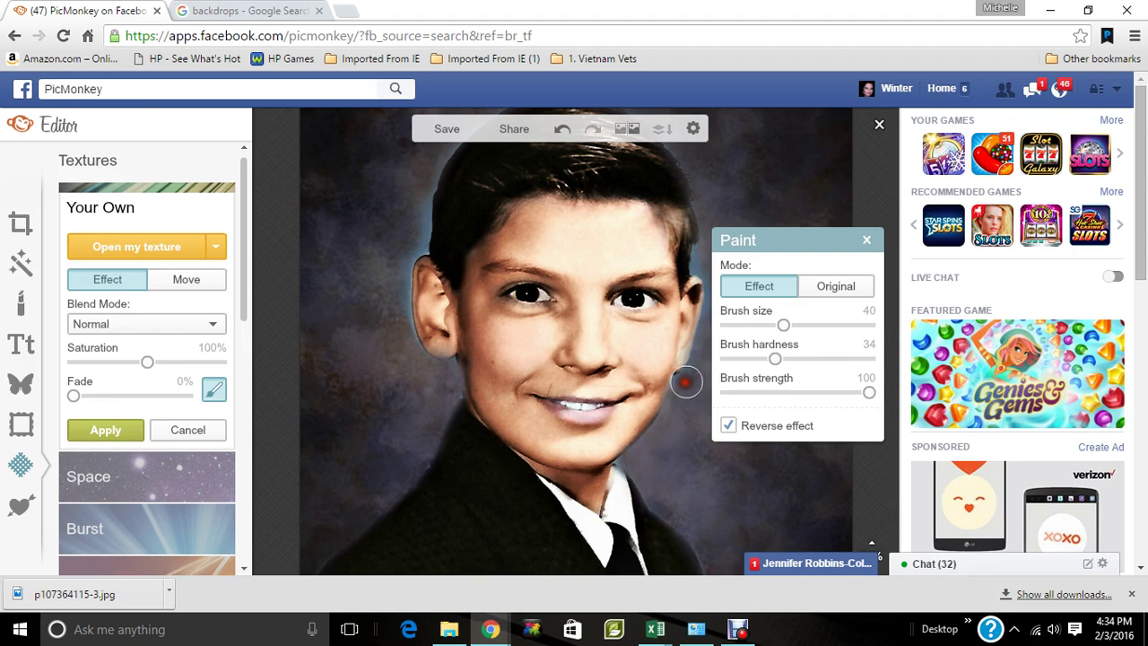
{"action": "mouse_move", "coordinate": [436, 149]}
{"action": "left_mouse_down"}
{"action": "mouse_move", "coordinate": [418, 174]}
{"action": "mouse_move", "coordinate": [412, 234]}
{"action": "left_mouse_up"}
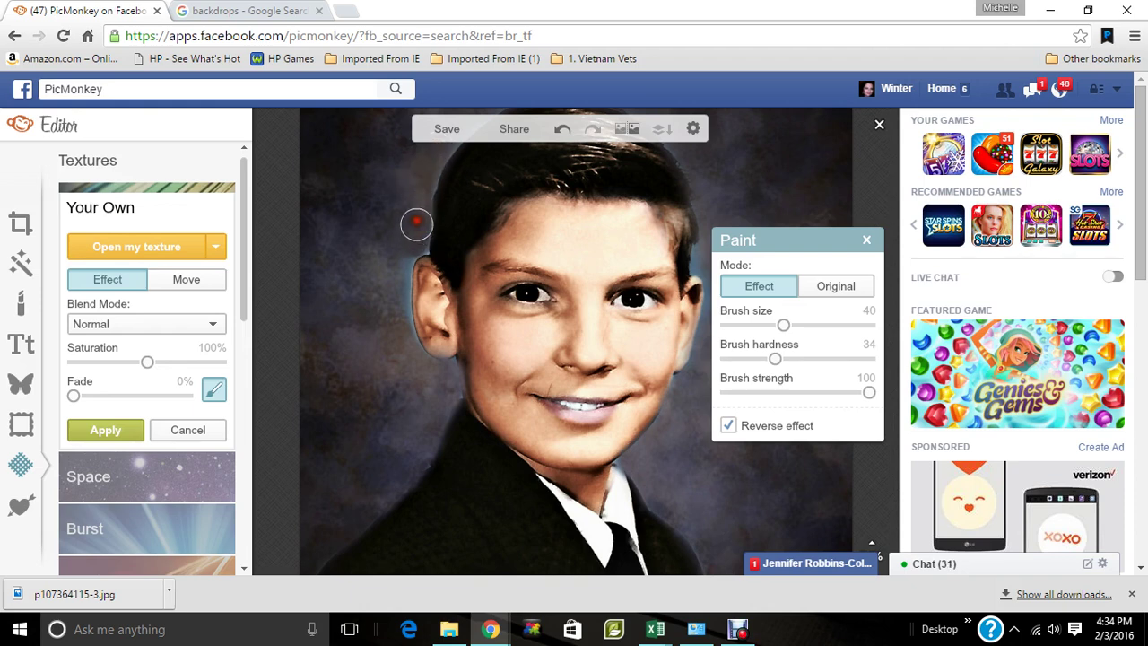
{"action": "mouse_move", "coordinate": [415, 172]}
{"action": "left_mouse_down"}
{"action": "mouse_move", "coordinate": [384, 282]}
{"action": "mouse_move", "coordinate": [384, 266]}
{"action": "mouse_move", "coordinate": [392, 250]}
{"action": "mouse_move", "coordinate": [395, 336]}
{"action": "mouse_move", "coordinate": [394, 249]}
{"action": "mouse_move", "coordinate": [414, 360]}
{"action": "mouse_move", "coordinate": [499, 393]}
{"action": "left_mouse_up"}
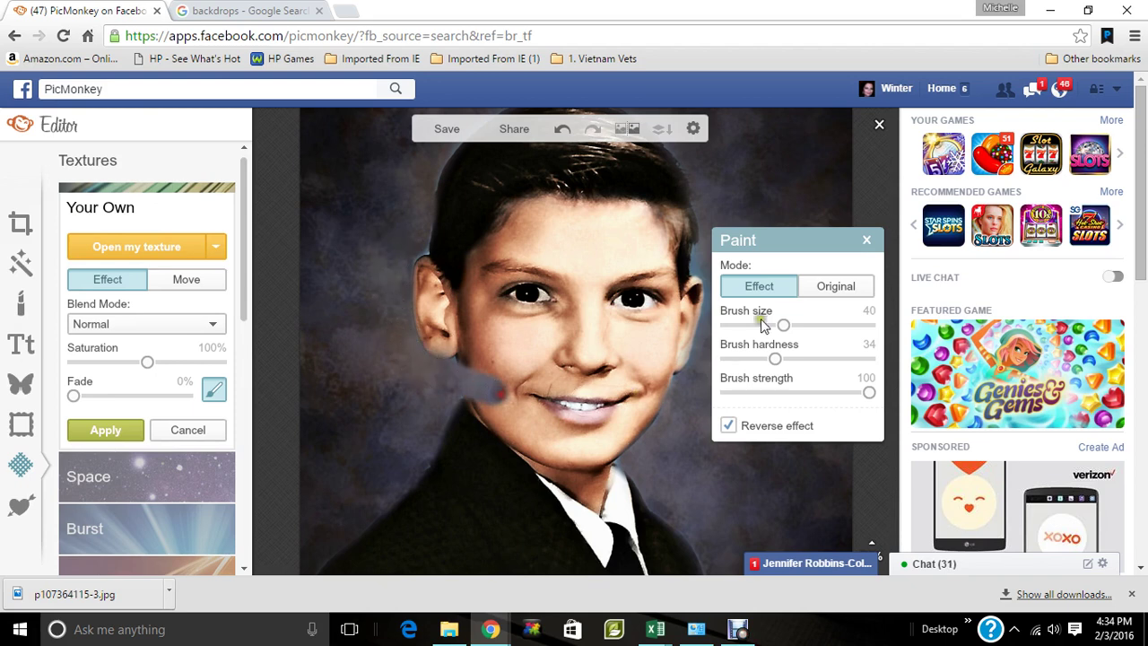
Step: Erase the stray grey stroke on the chin and paint away the pale halo beside the ear
{"action": "left_click", "coordinate": [842, 287]}
{"action": "mouse_move", "coordinate": [469, 339]}
{"action": "left_mouse_down"}
{"action": "mouse_move", "coordinate": [504, 428]}
{"action": "mouse_move", "coordinate": [479, 355]}
{"action": "mouse_move", "coordinate": [520, 406]}
{"action": "mouse_move", "coordinate": [489, 393]}
{"action": "mouse_move", "coordinate": [472, 361]}
{"action": "left_mouse_up"}
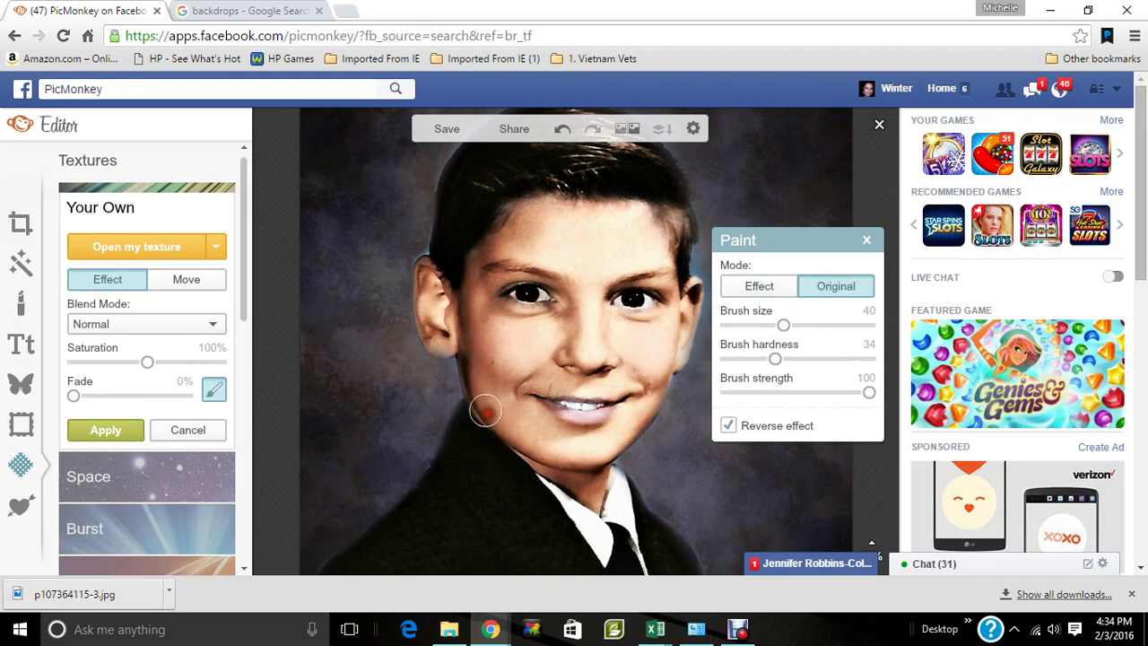
{"action": "left_click_drag", "start_coordinate": [799, 251], "coordinate": [406, 250]}
{"action": "left_click", "coordinate": [368, 287]}
{"action": "mouse_move", "coordinate": [716, 342]}
{"action": "left_mouse_down"}
{"action": "mouse_move", "coordinate": [704, 256]}
{"action": "mouse_move", "coordinate": [724, 282]}
{"action": "mouse_move", "coordinate": [699, 363]}
{"action": "left_mouse_up"}
{"action": "left_click", "coordinate": [442, 286]}
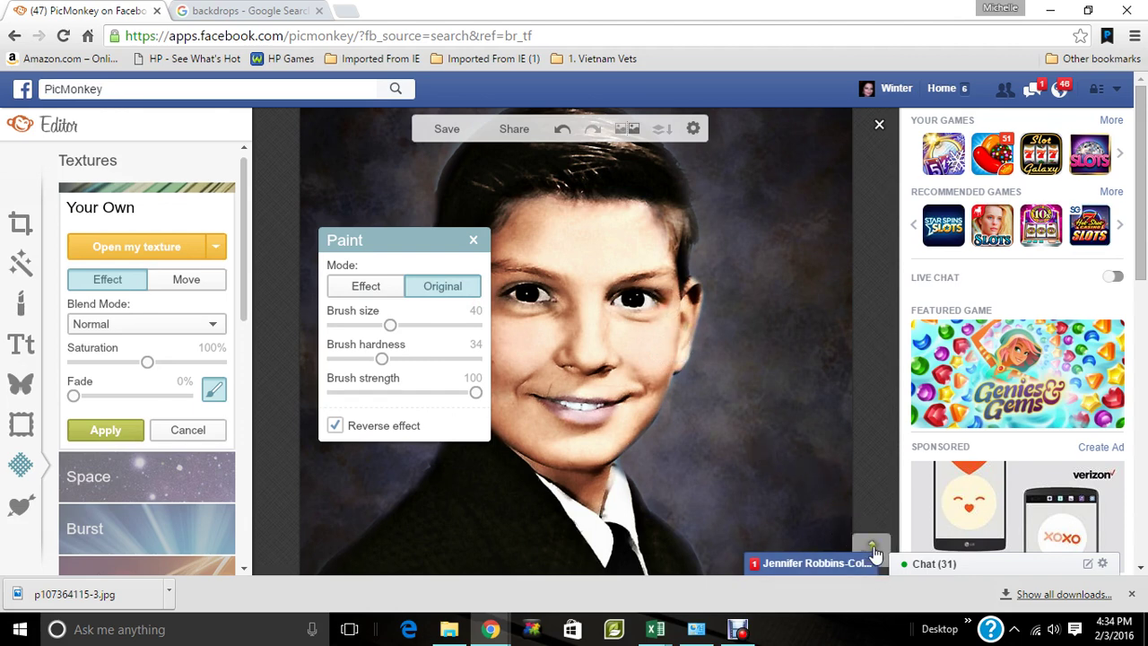
Step: Paint texture over the top of the hair and hairline, then zoom out to fit the photo
{"action": "scroll", "coordinate": [798, 519], "scroll_direction": "up", "scroll_amount": 2}
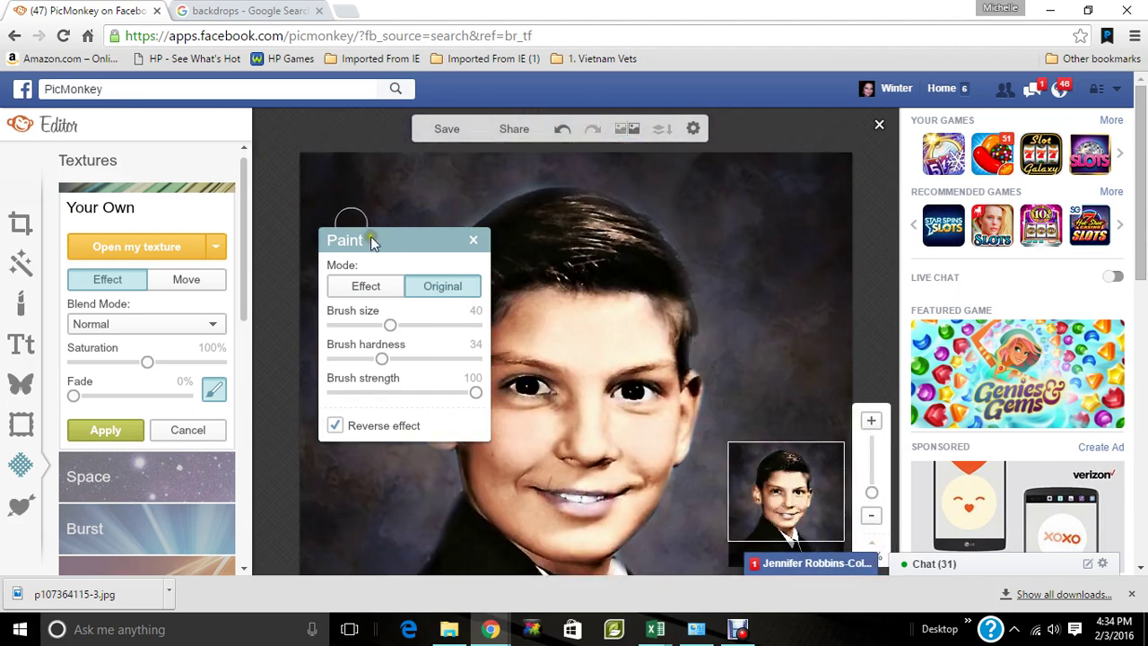
{"action": "left_click_drag", "start_coordinate": [389, 235], "coordinate": [610, 290]}
{"action": "left_click", "coordinate": [601, 335]}
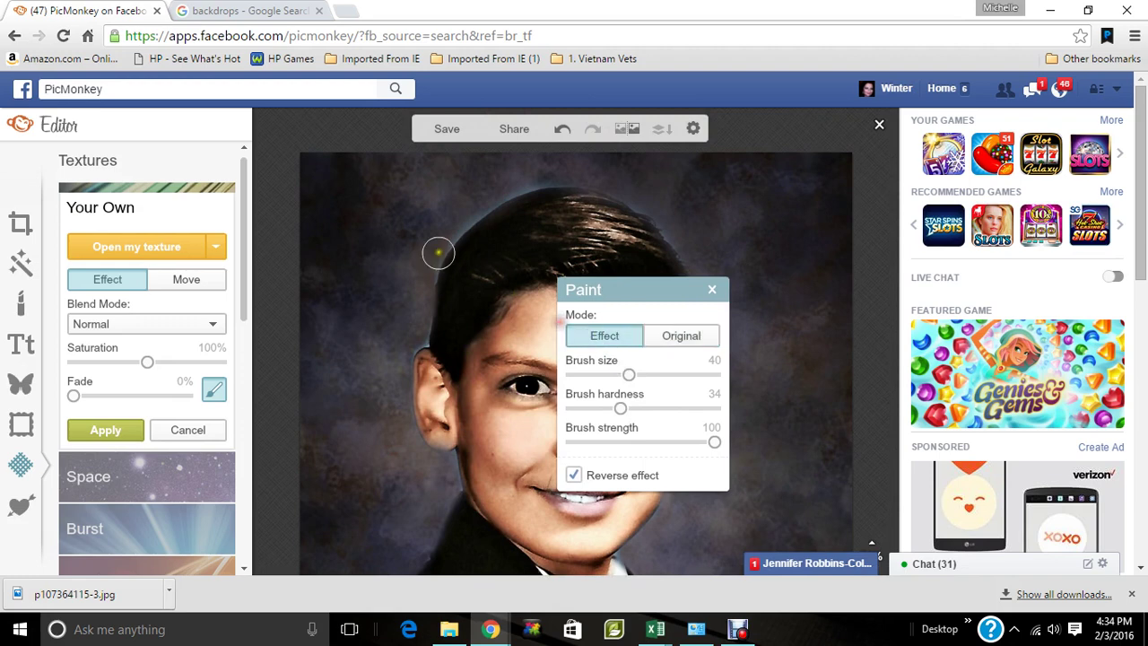
{"action": "mouse_move", "coordinate": [425, 264]}
{"action": "left_mouse_down"}
{"action": "mouse_move", "coordinate": [471, 201]}
{"action": "mouse_move", "coordinate": [567, 167]}
{"action": "mouse_move", "coordinate": [511, 175]}
{"action": "mouse_move", "coordinate": [470, 213]}
{"action": "left_mouse_up"}
{"action": "mouse_move", "coordinate": [421, 257]}
{"action": "left_mouse_down"}
{"action": "mouse_move", "coordinate": [441, 232]}
{"action": "mouse_move", "coordinate": [427, 287]}
{"action": "left_mouse_up"}
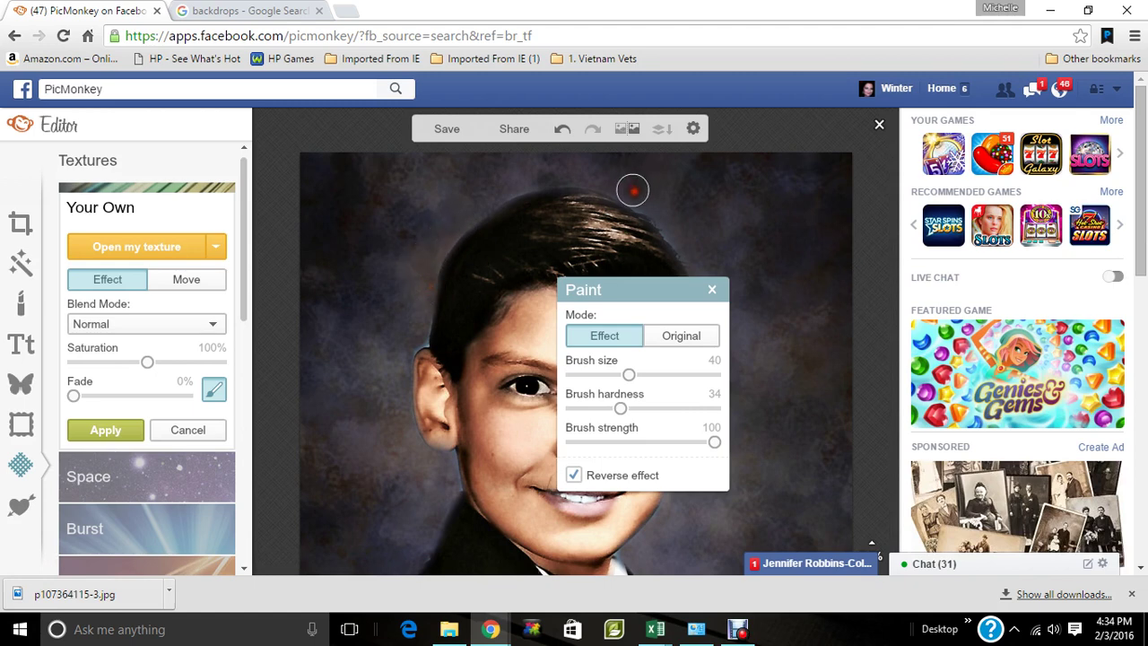
{"action": "mouse_move", "coordinate": [680, 296]}
{"action": "left_mouse_down"}
{"action": "mouse_move", "coordinate": [713, 296]}
{"action": "mouse_move", "coordinate": [834, 206]}
{"action": "left_mouse_up"}
{"action": "left_click", "coordinate": [881, 549]}
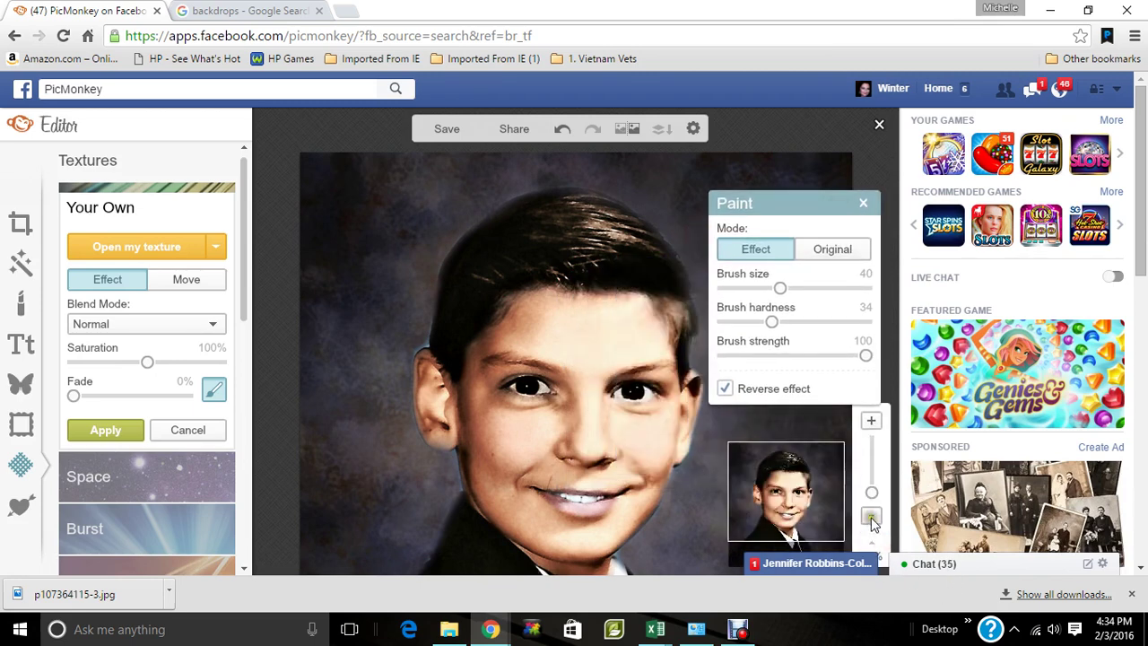
{"action": "left_click_drag", "start_coordinate": [878, 498], "coordinate": [875, 519]}
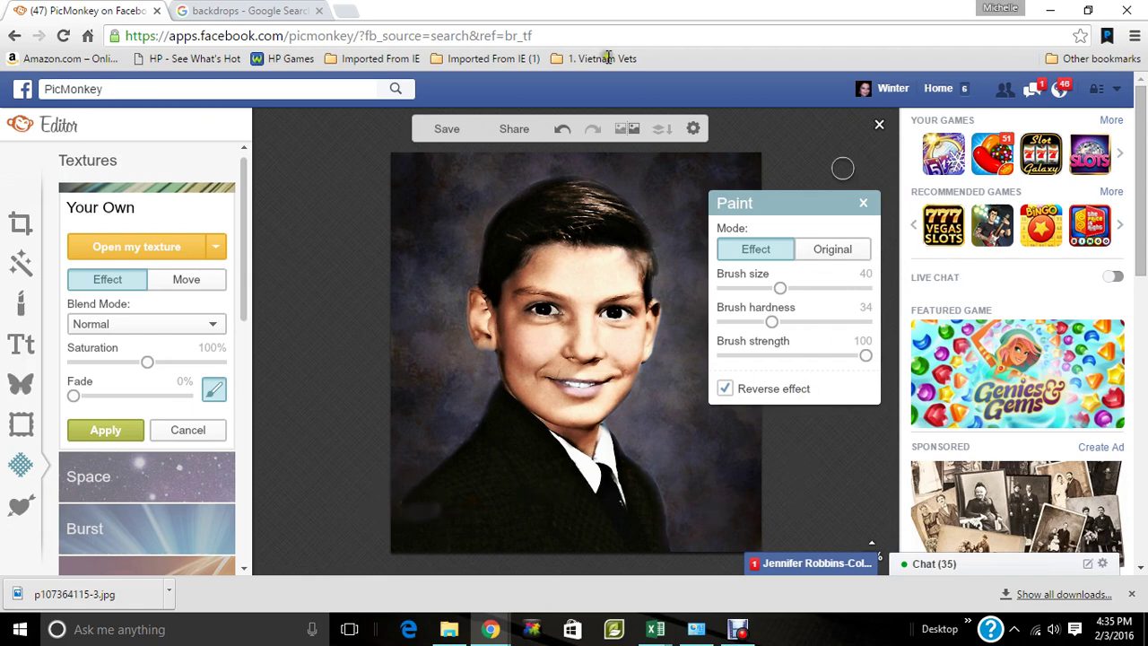
{"action": "left_click", "coordinate": [631, 130]}
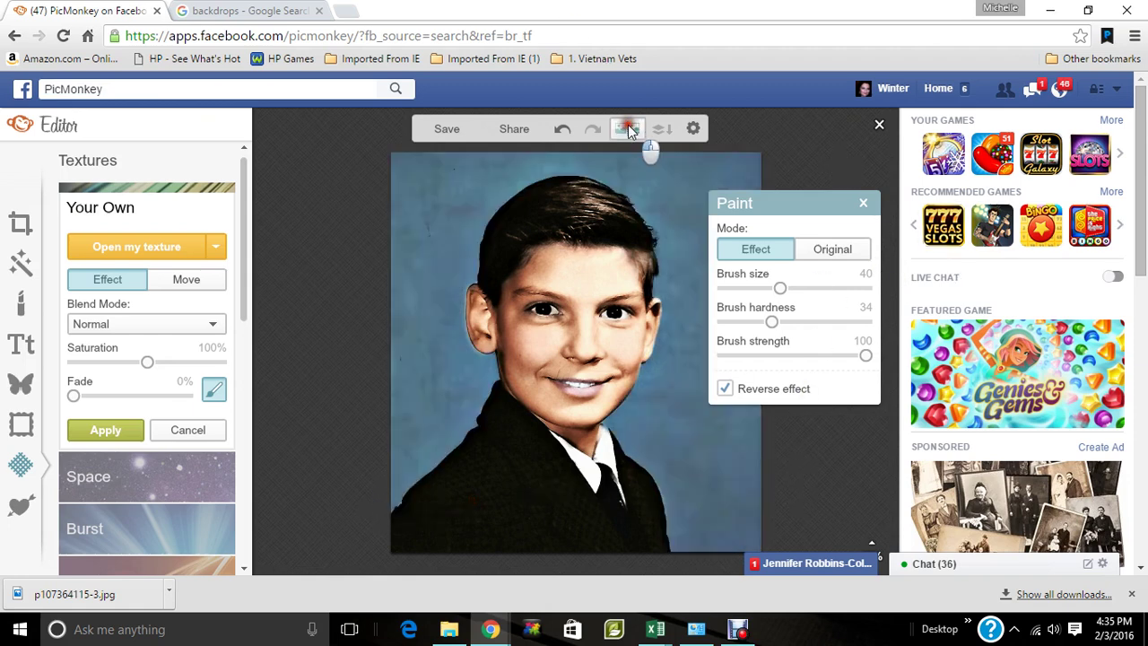
{"action": "left_click", "coordinate": [630, 130]}
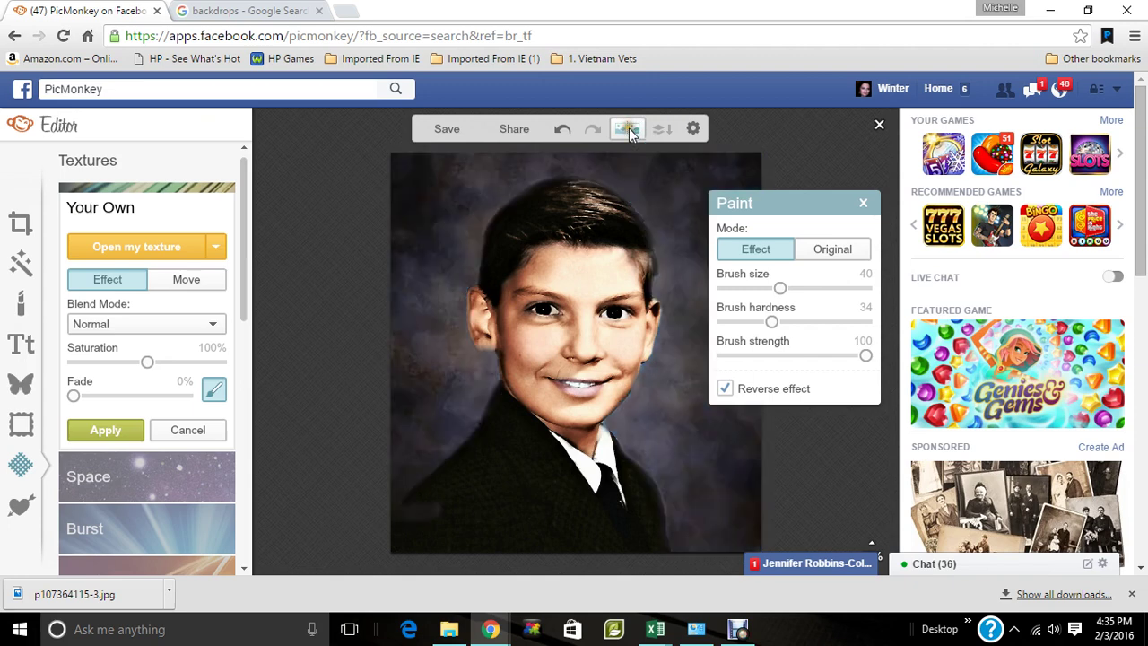
{"action": "left_click", "coordinate": [838, 254]}
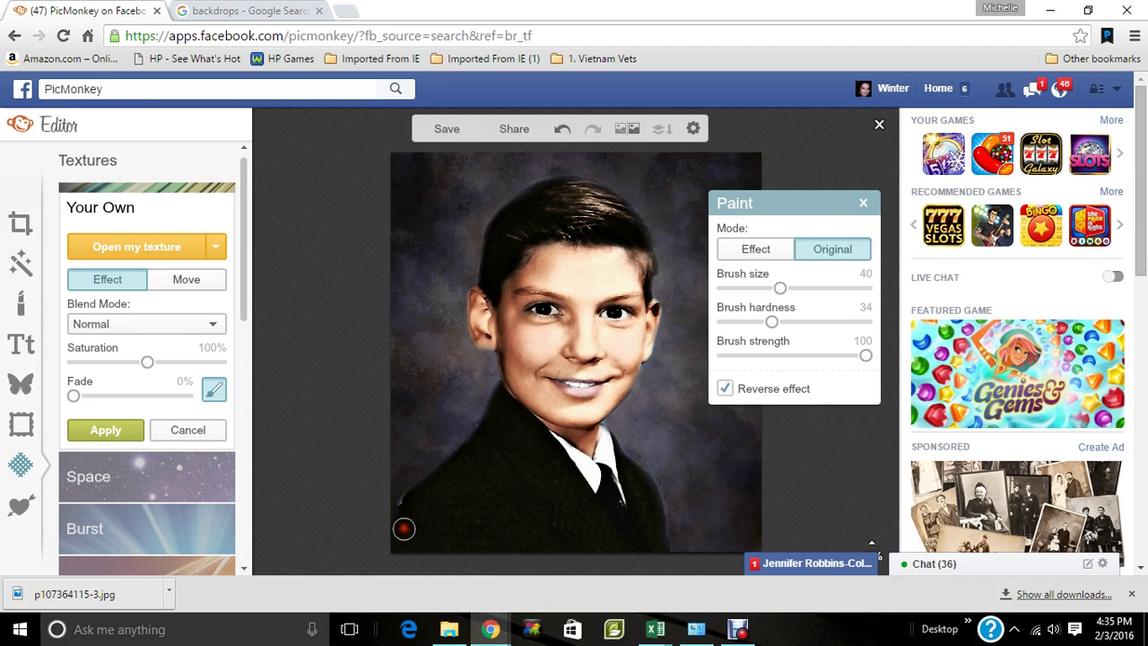
{"action": "left_click", "coordinate": [759, 249]}
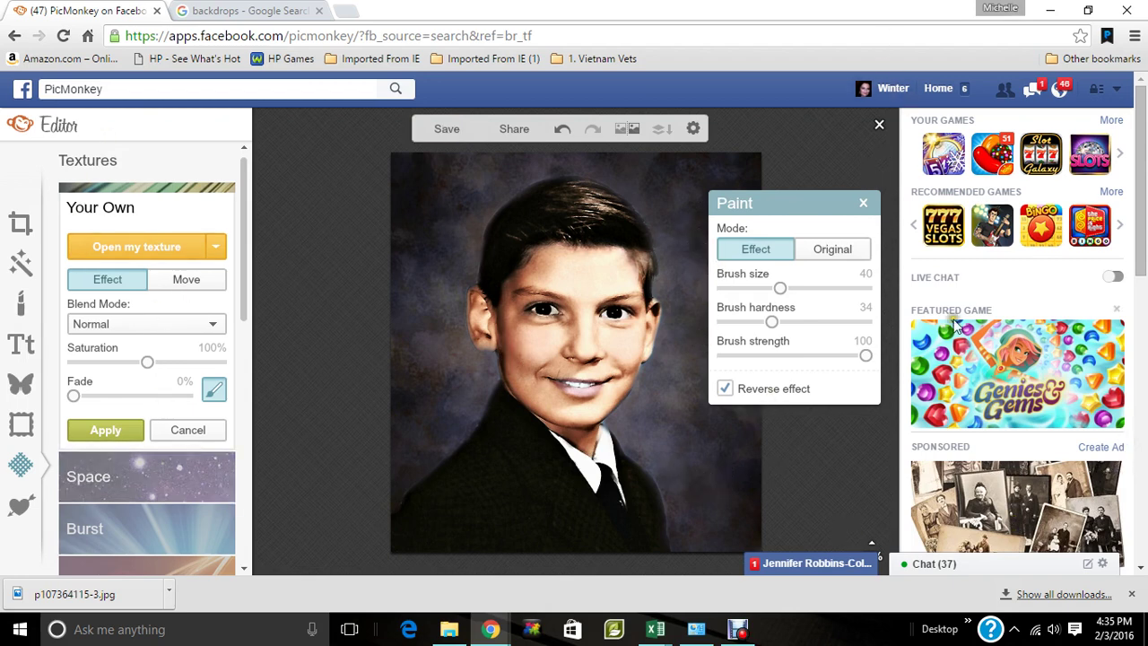
{"action": "mouse_move", "coordinate": [828, 203]}
{"action": "left_mouse_down"}
{"action": "mouse_move", "coordinate": [975, 192]}
{"action": "mouse_move", "coordinate": [922, 194]}
{"action": "left_mouse_up"}
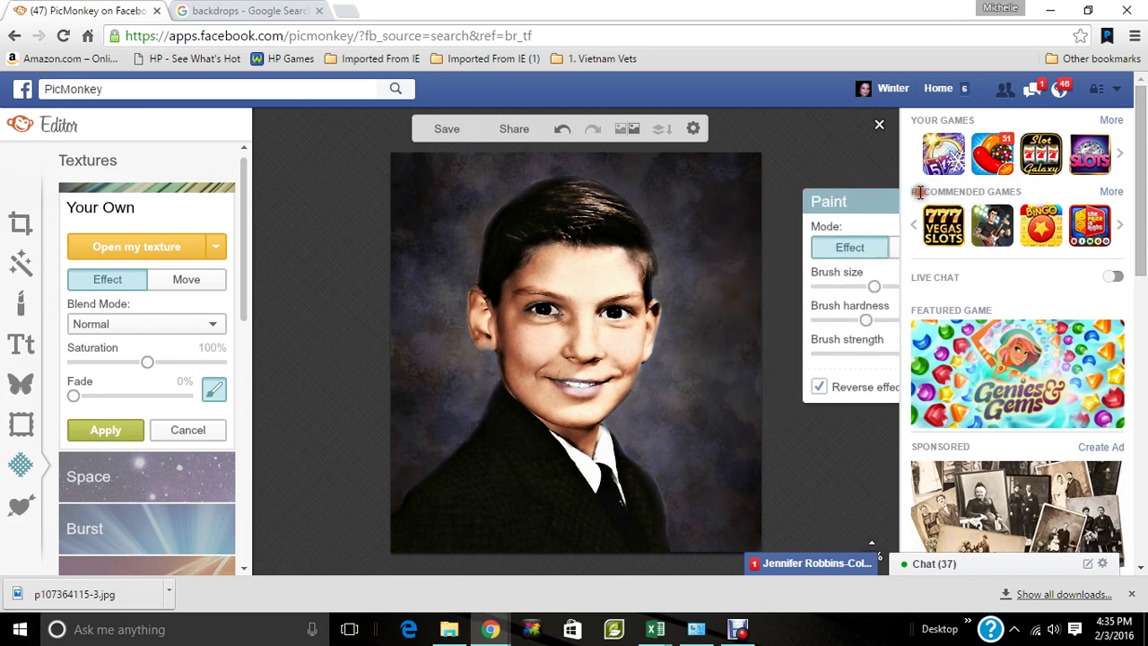
Step: Load prod321 from the Backgrounds and skin tones folder as the texture
{"action": "left_click", "coordinate": [161, 249]}
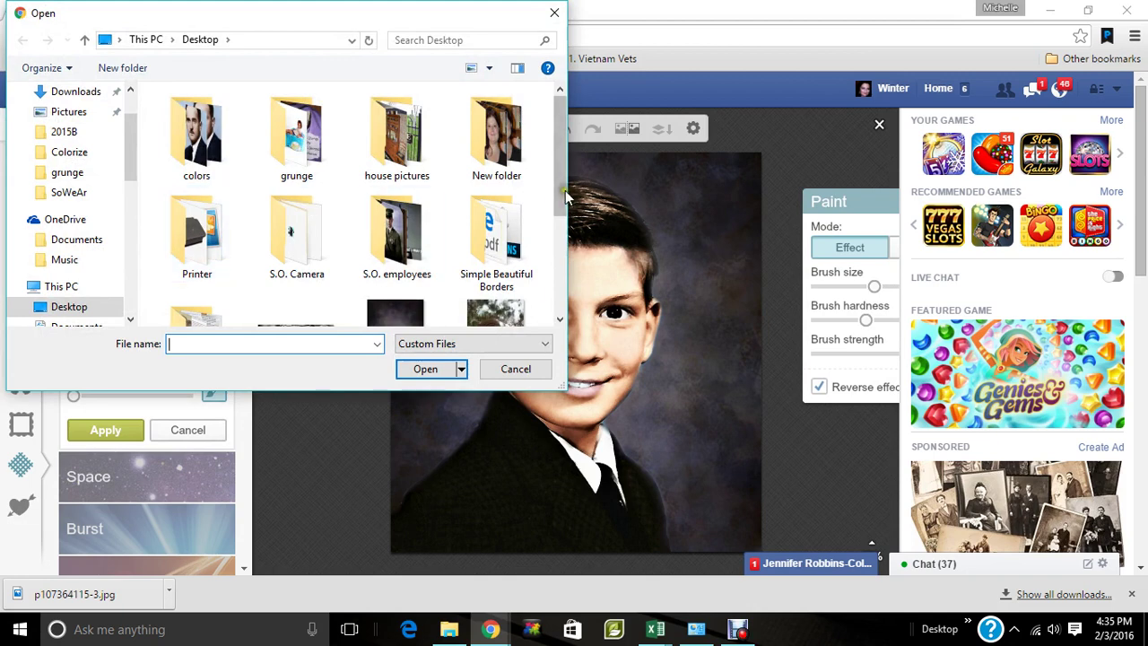
{"action": "double_click", "coordinate": [202, 162]}
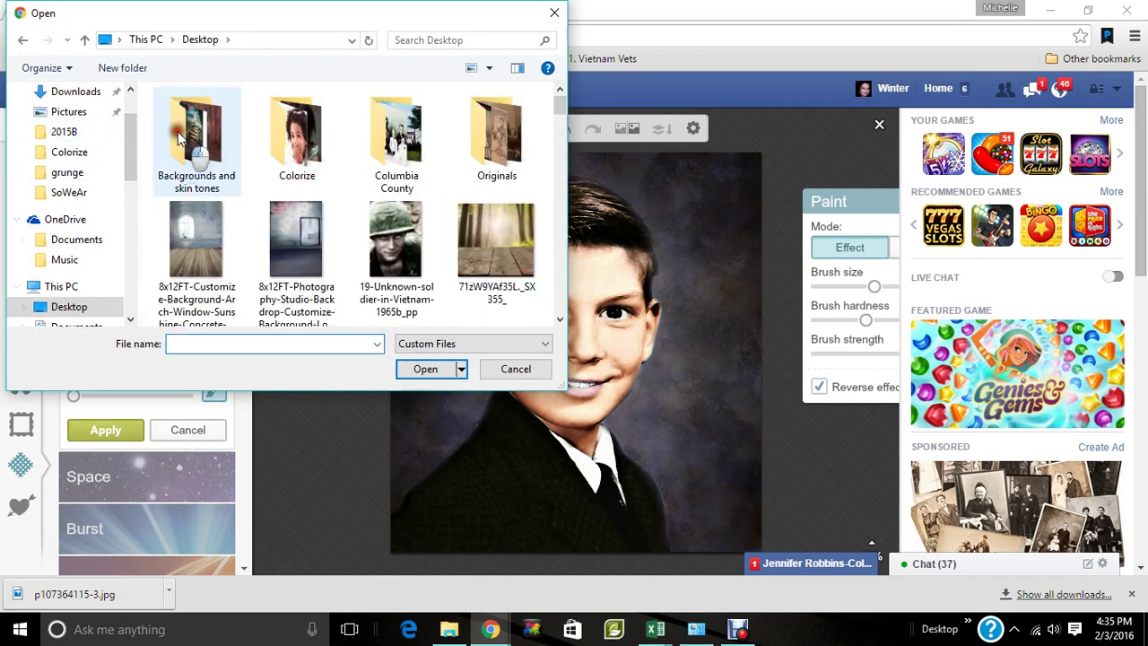
{"action": "double_click", "coordinate": [206, 175]}
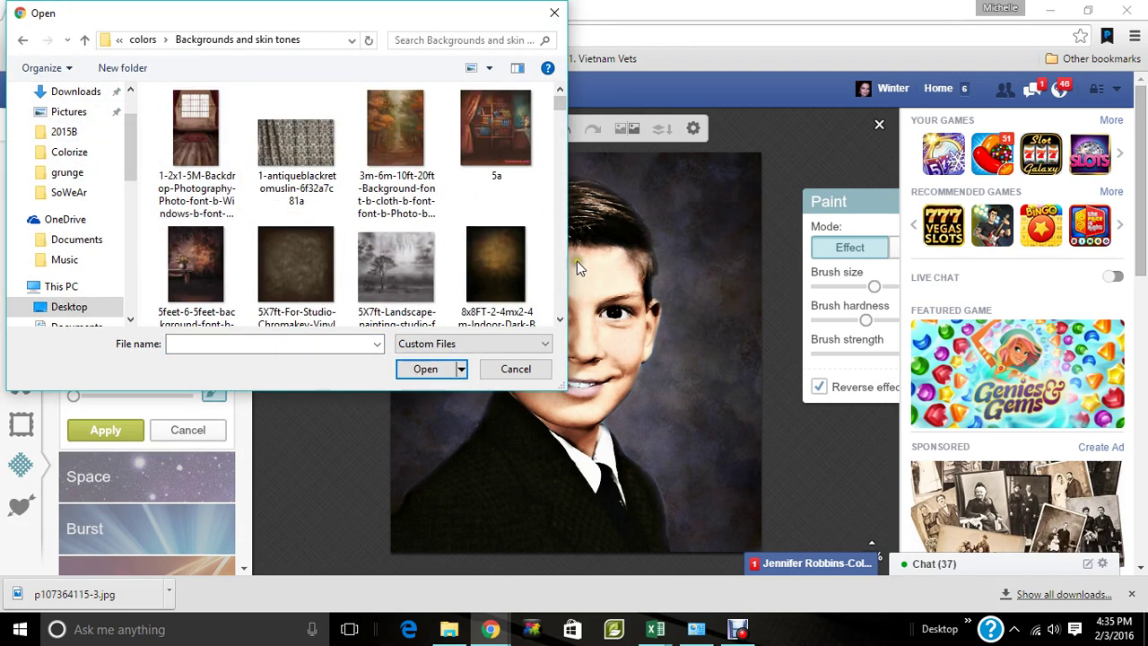
{"action": "mouse_move", "coordinate": [557, 130]}
{"action": "left_mouse_down"}
{"action": "mouse_move", "coordinate": [565, 109]}
{"action": "mouse_move", "coordinate": [650, 275]}
{"action": "mouse_move", "coordinate": [568, 249]}
{"action": "left_mouse_up"}
{"action": "left_click", "coordinate": [207, 323]}
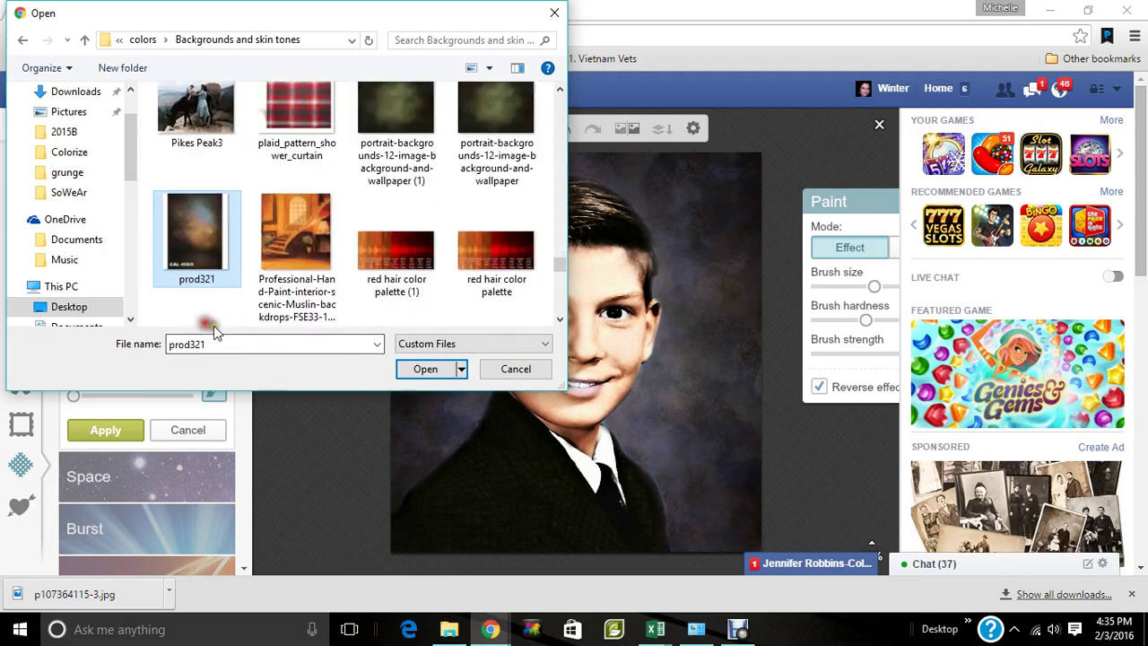
{"action": "left_click", "coordinate": [424, 369]}
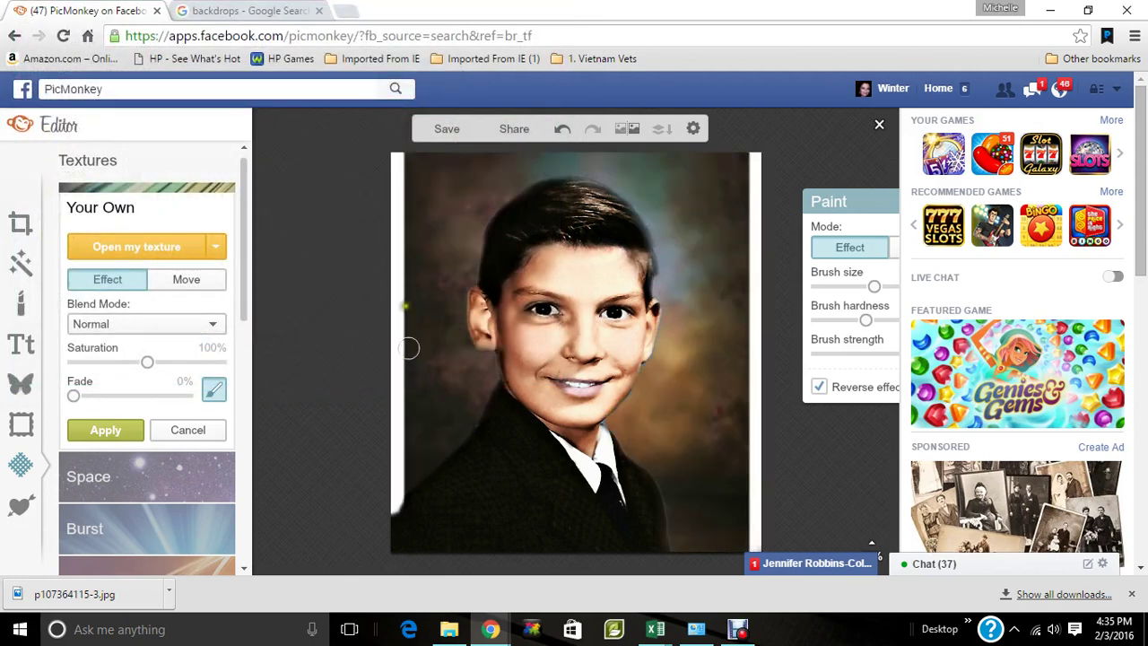
Step: Resize the prod321 texture back to 100% and open the texture file chooser again
{"action": "left_click", "coordinate": [184, 282]}
{"action": "left_click_drag", "start_coordinate": [93, 366], "coordinate": [122, 376]}
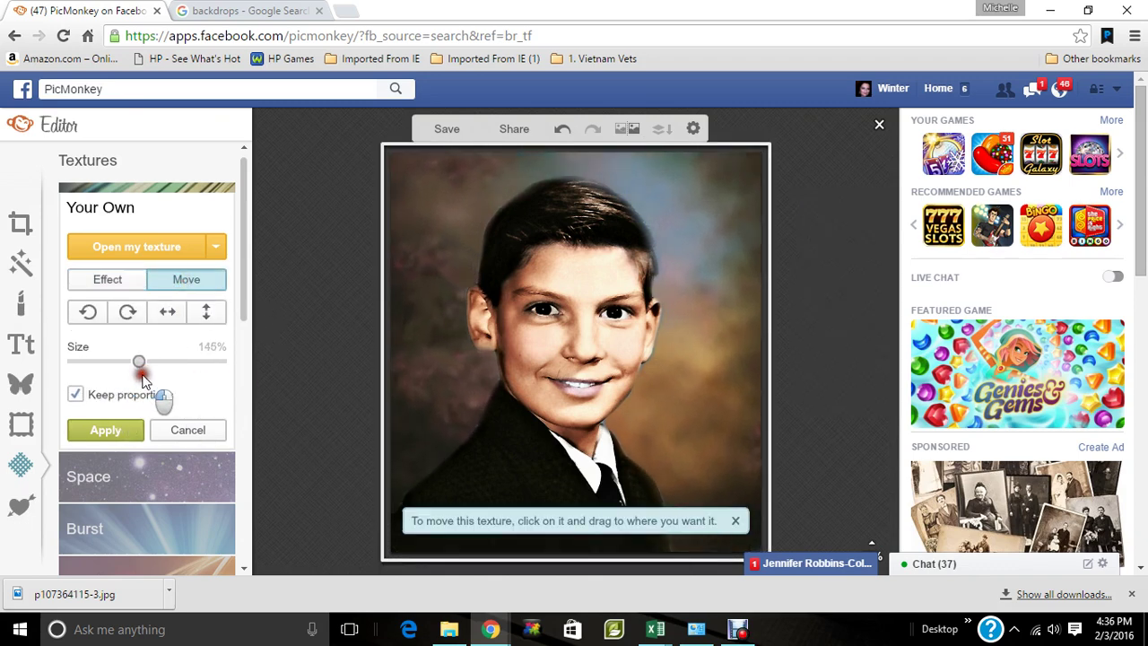
{"action": "left_click_drag", "start_coordinate": [144, 376], "coordinate": [72, 377]}
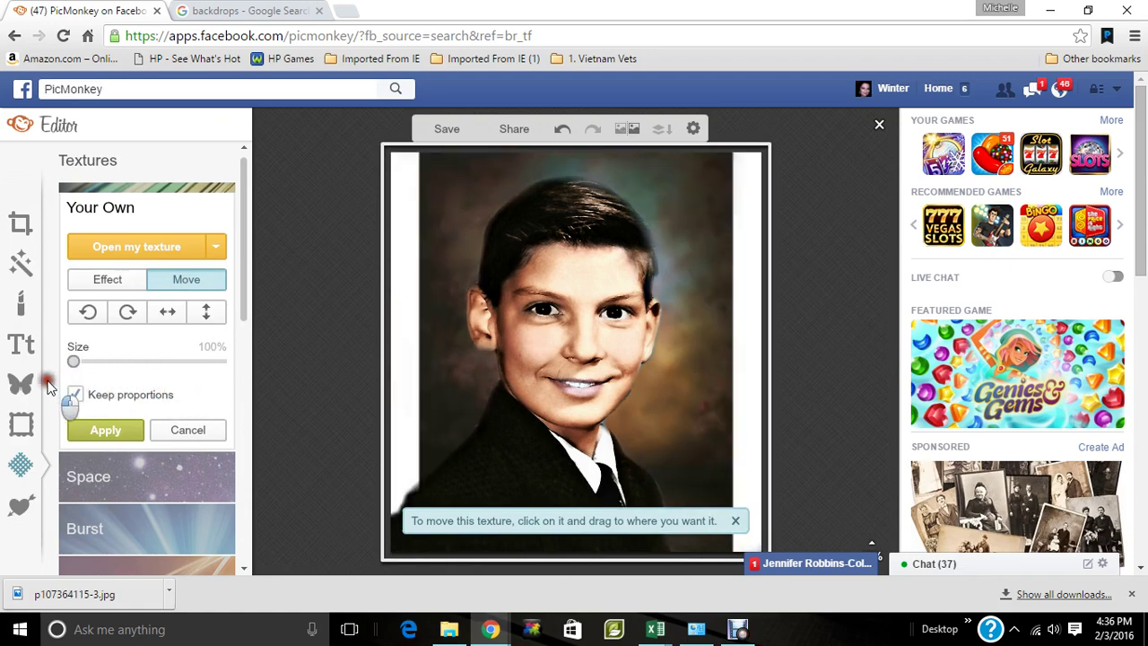
{"action": "left_click", "coordinate": [136, 258]}
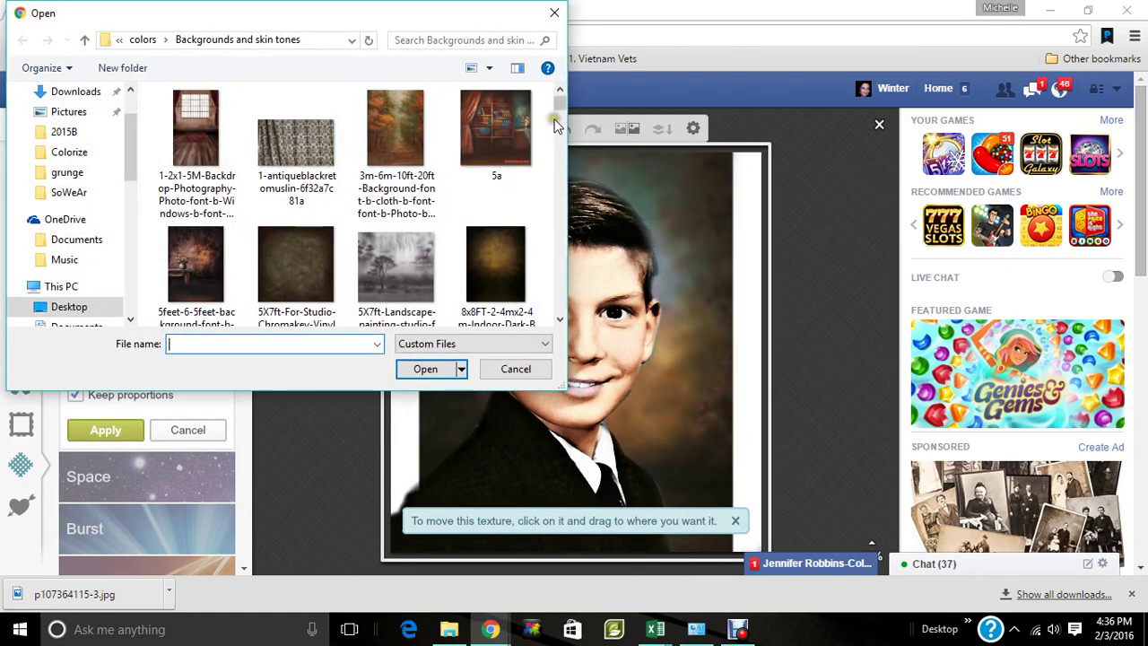
Step: Try the Wyoming-300x300, light maroon and autumn woods files as textures
{"action": "left_click_drag", "start_coordinate": [562, 108], "coordinate": [573, 332]}
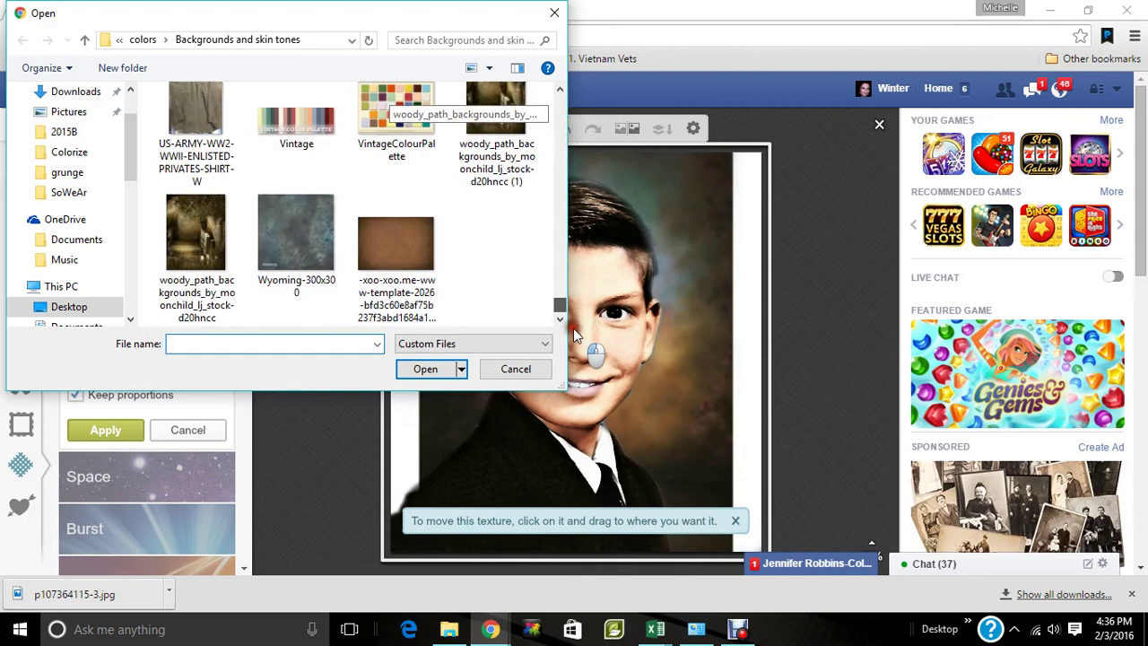
{"action": "left_click", "coordinate": [300, 230]}
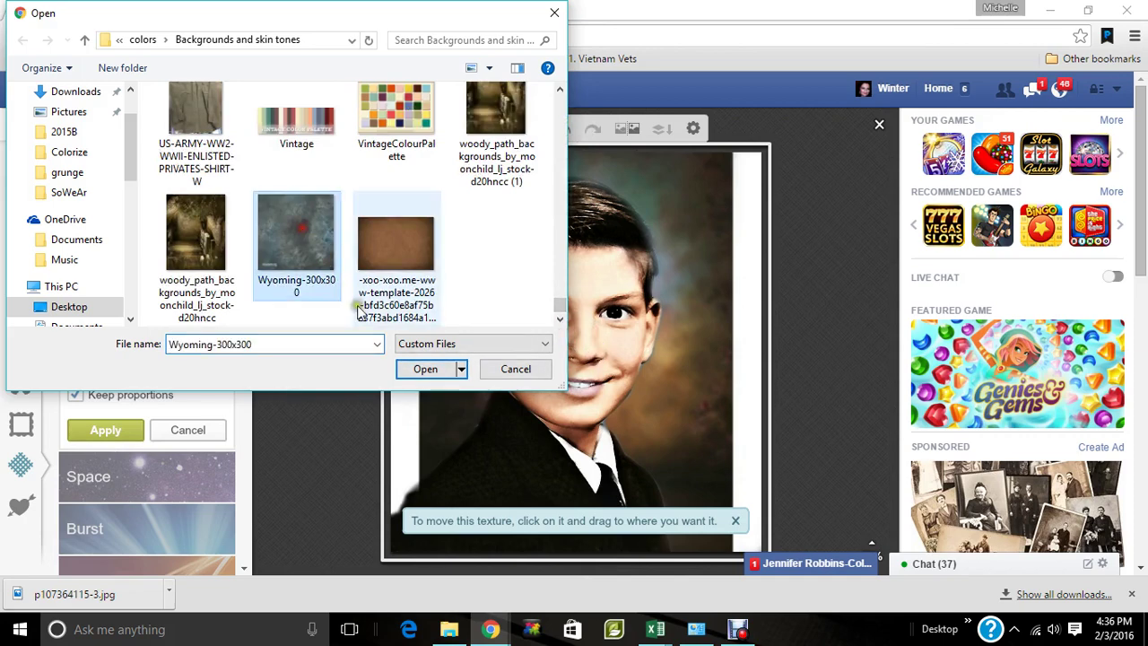
{"action": "left_click", "coordinate": [422, 367]}
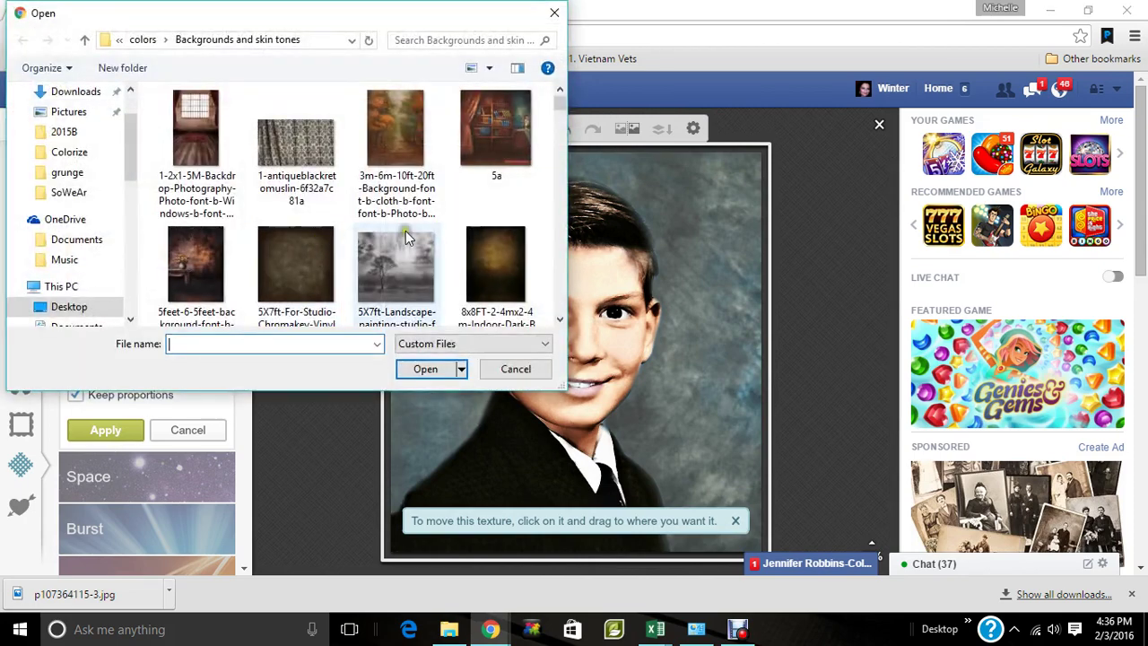
{"action": "scroll", "coordinate": [551, 95], "scroll_direction": "down", "scroll_amount": 3}
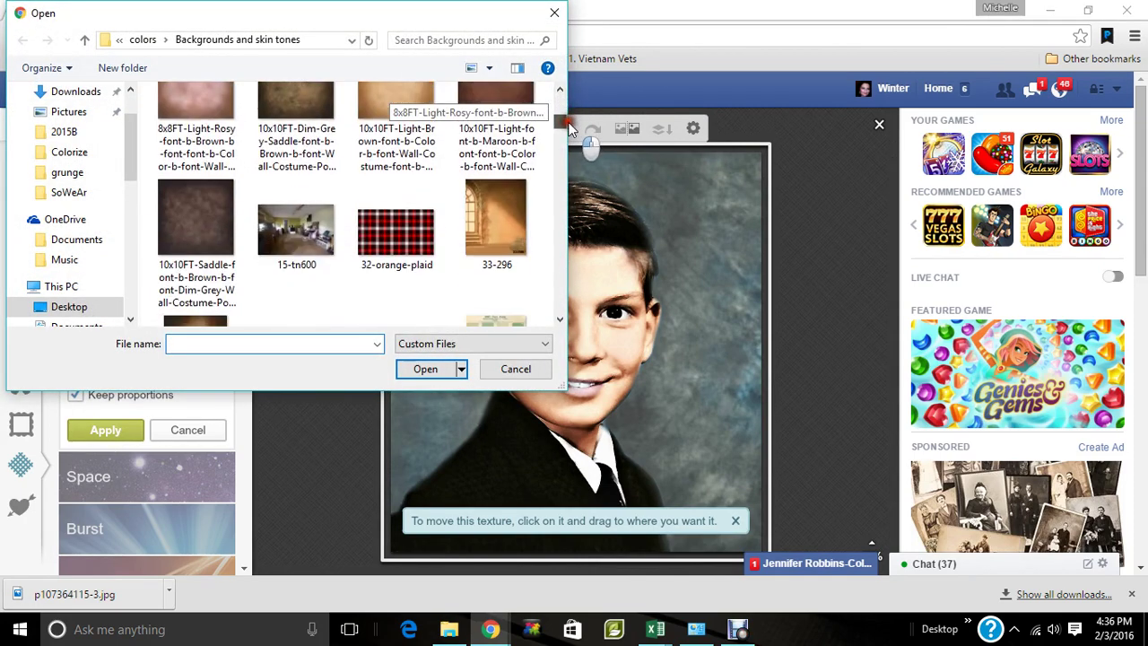
{"action": "left_click", "coordinate": [506, 90]}
{"action": "left_click", "coordinate": [425, 368]}
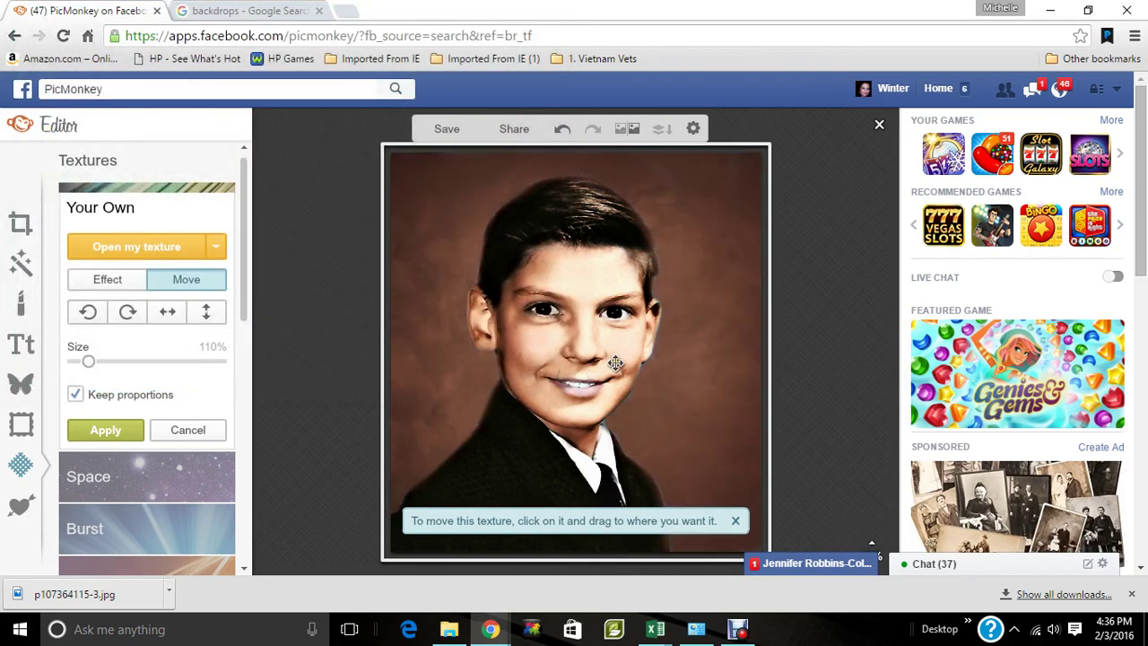
{"action": "left_click", "coordinate": [125, 243]}
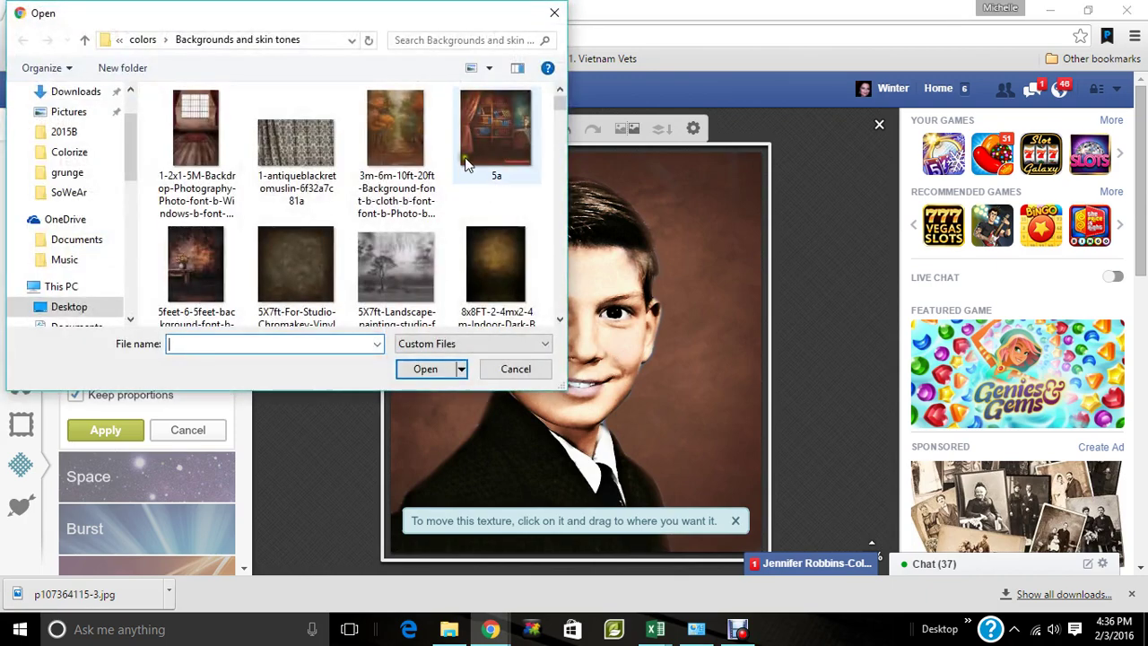
{"action": "left_click", "coordinate": [405, 116]}
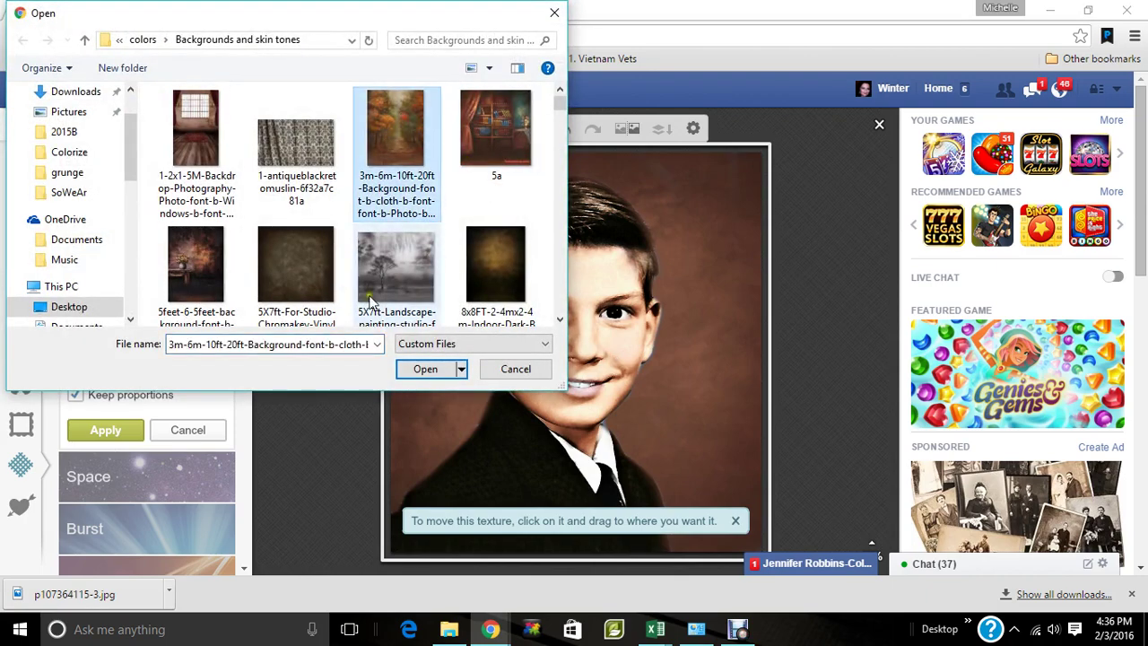
{"action": "left_click", "coordinate": [427, 369]}
{"action": "left_click", "coordinate": [144, 243]}
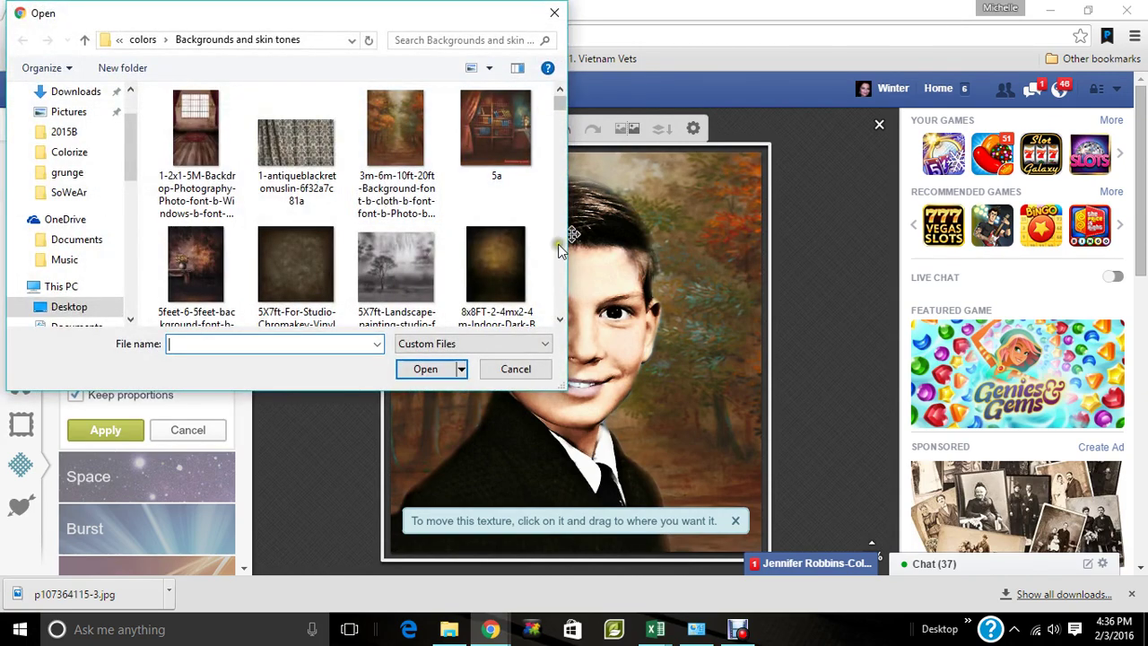
{"action": "scroll", "coordinate": [557, 262], "scroll_direction": "down", "scroll_amount": 1}
{"action": "scroll", "coordinate": [557, 262], "scroll_direction": "down", "scroll_amount": 7}
{"action": "scroll", "coordinate": [558, 262], "scroll_direction": "down", "scroll_amount": 4}
{"action": "scroll", "coordinate": [559, 188], "scroll_direction": "up", "scroll_amount": 1}
{"action": "scroll", "coordinate": [559, 188], "scroll_direction": "up", "scroll_amount": 1}
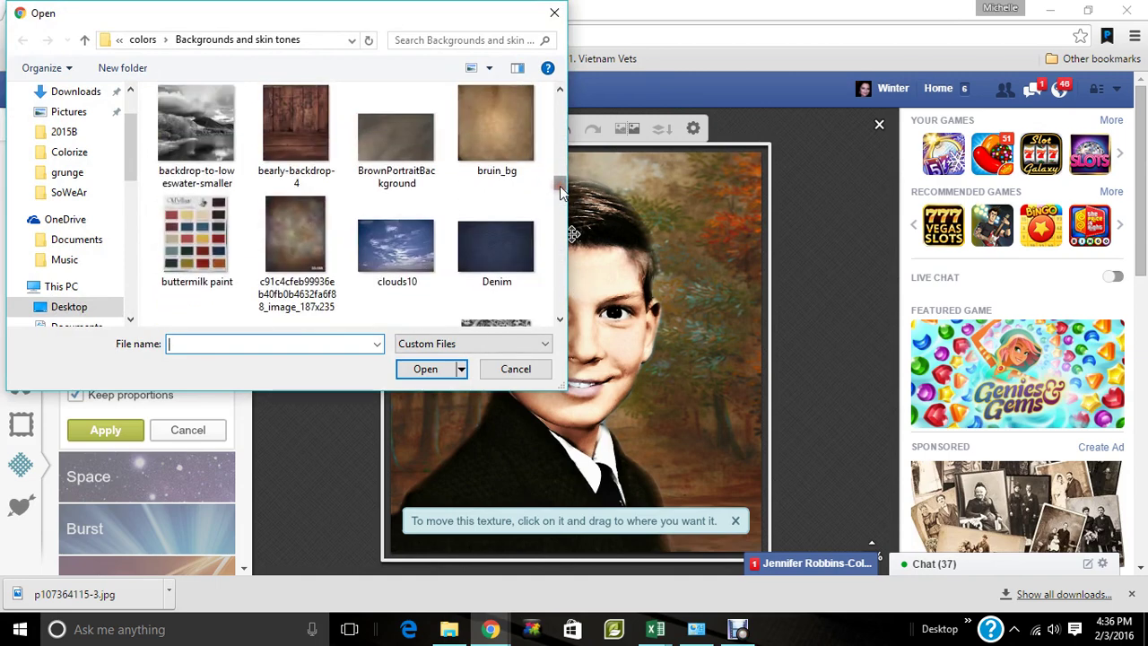
{"action": "left_click_drag", "start_coordinate": [559, 188], "coordinate": [576, 319]}
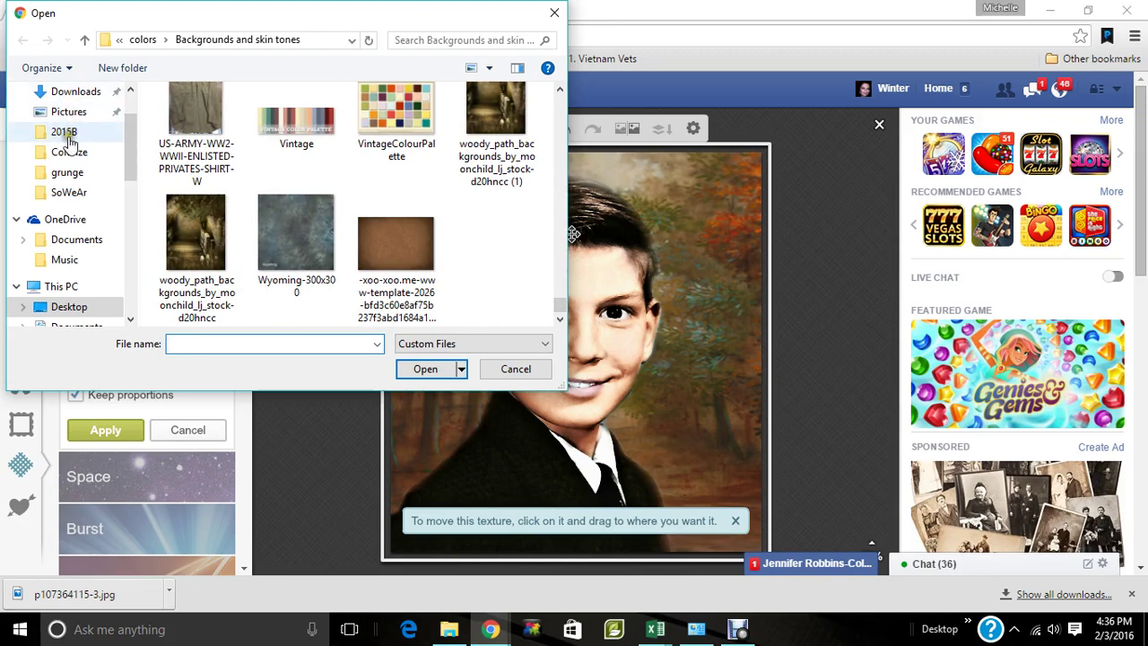
{"action": "left_click", "coordinate": [86, 309]}
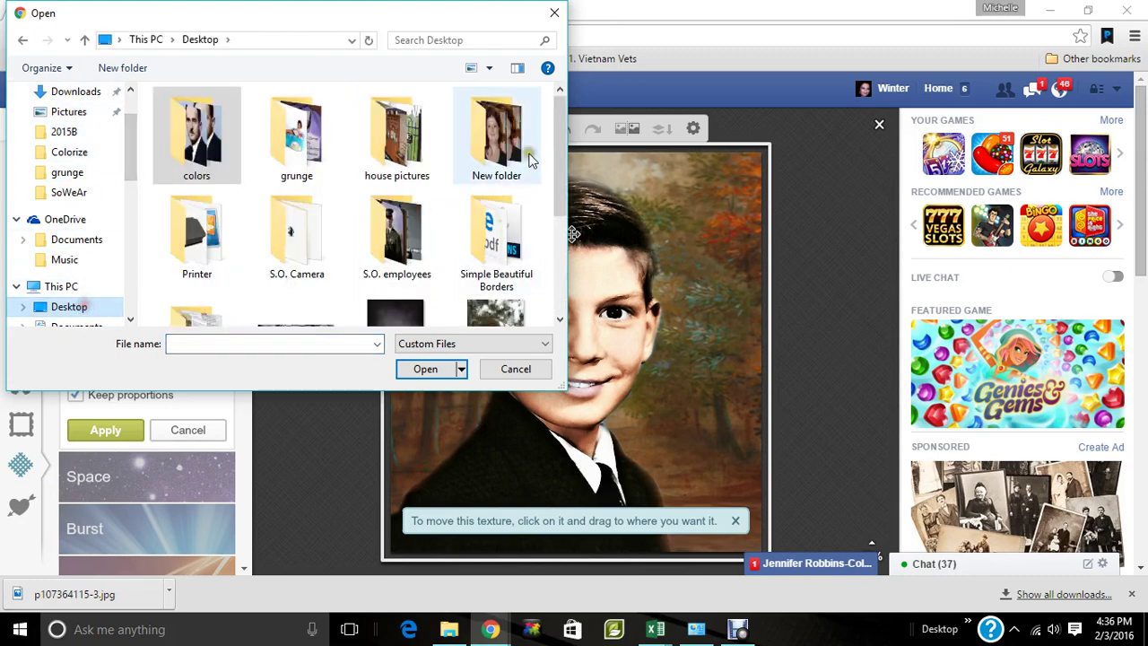
{"action": "scroll", "coordinate": [538, 179], "scroll_direction": "down", "scroll_amount": 5}
{"action": "left_click", "coordinate": [390, 156]}
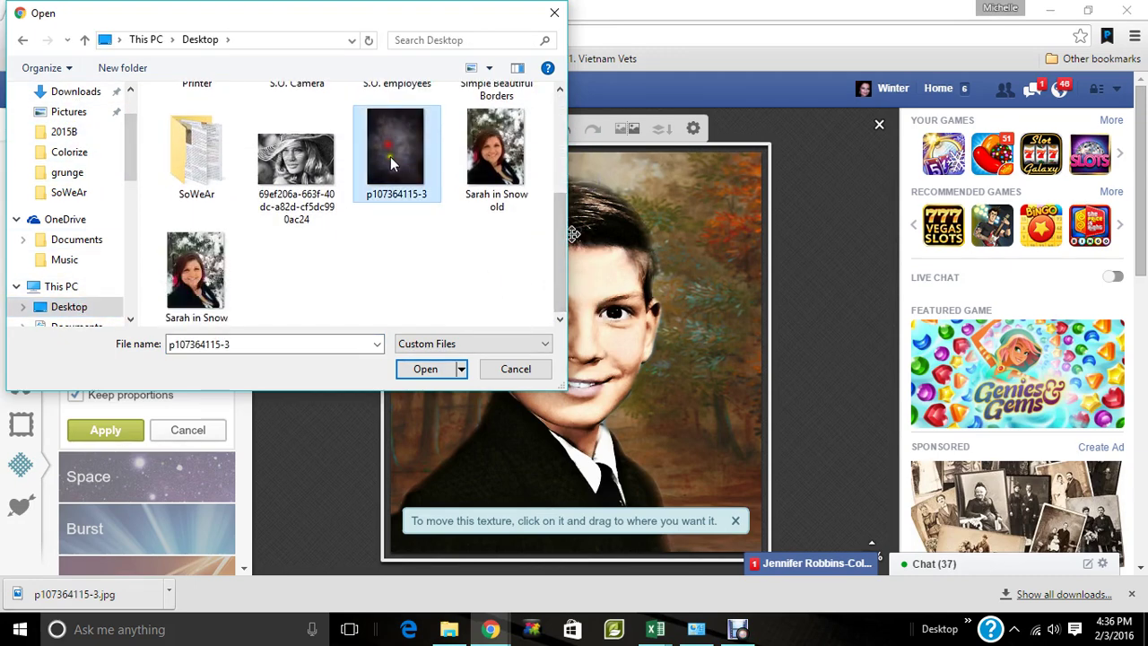
{"action": "left_click", "coordinate": [426, 368]}
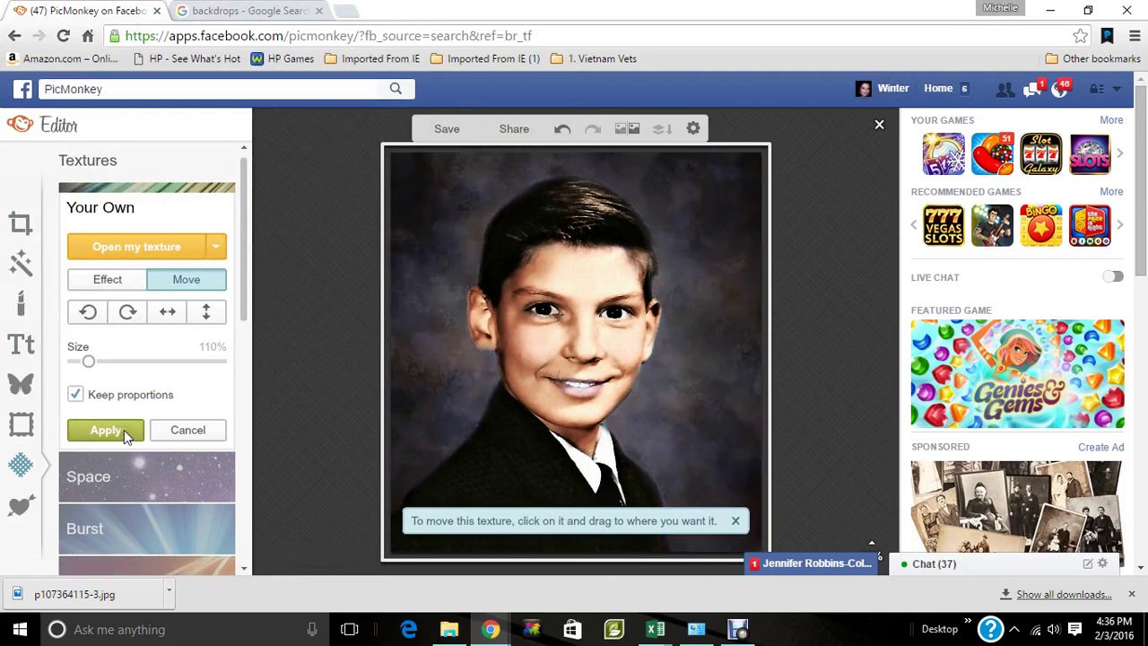
{"action": "left_click_drag", "start_coordinate": [89, 361], "coordinate": [52, 384]}
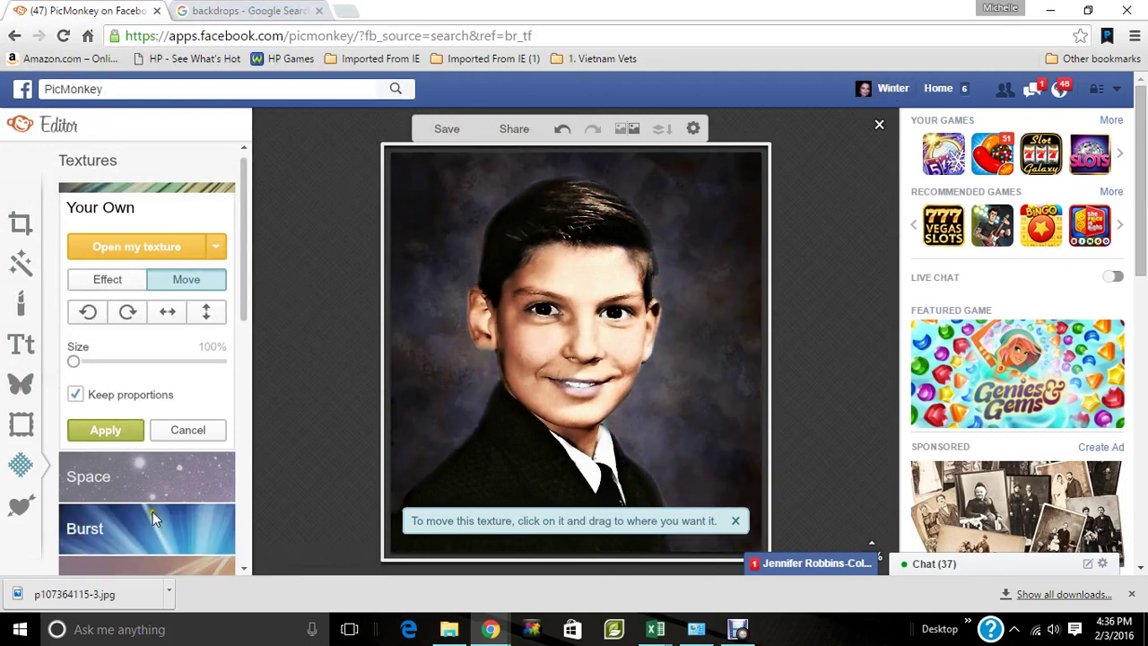
{"action": "left_click", "coordinate": [105, 430]}
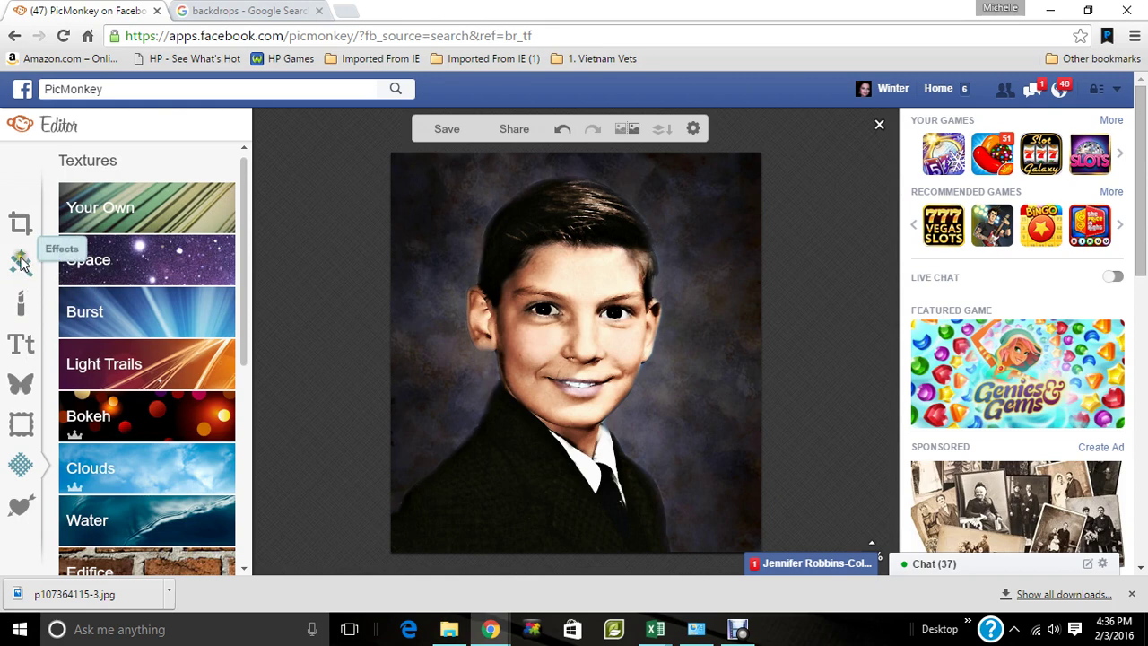
Step: Try the Orton effect with adjusted fade and lower brightness, then cancel it
{"action": "left_click", "coordinate": [20, 260]}
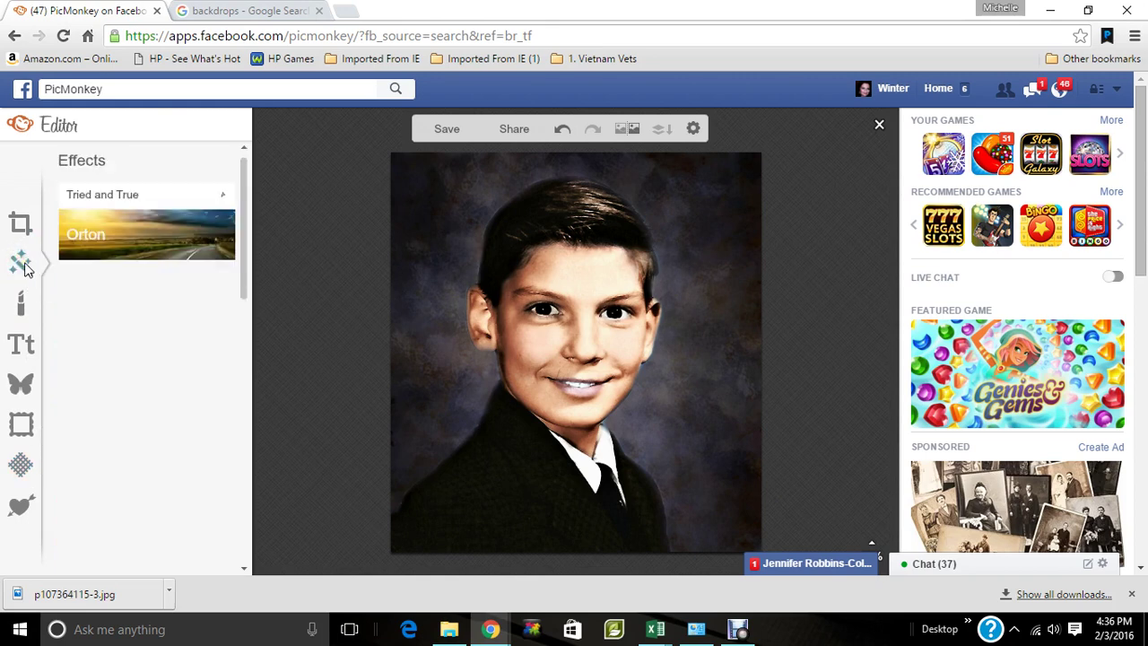
{"action": "left_click", "coordinate": [166, 242]}
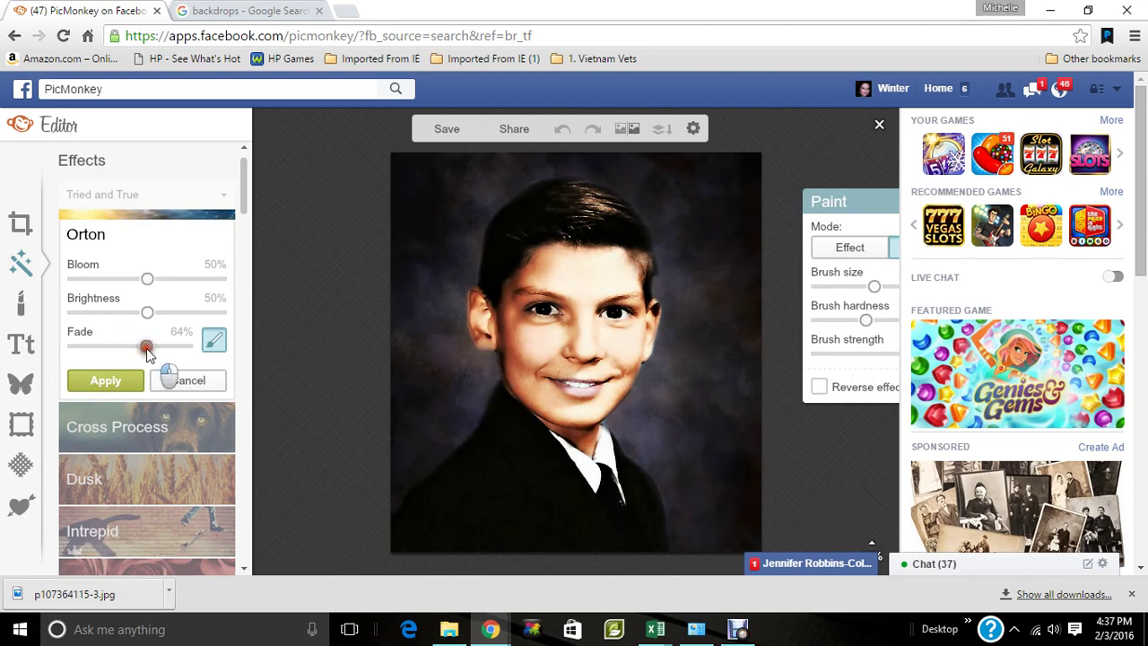
{"action": "left_click_drag", "start_coordinate": [147, 348], "coordinate": [96, 321]}
{"action": "left_click", "coordinate": [121, 312]}
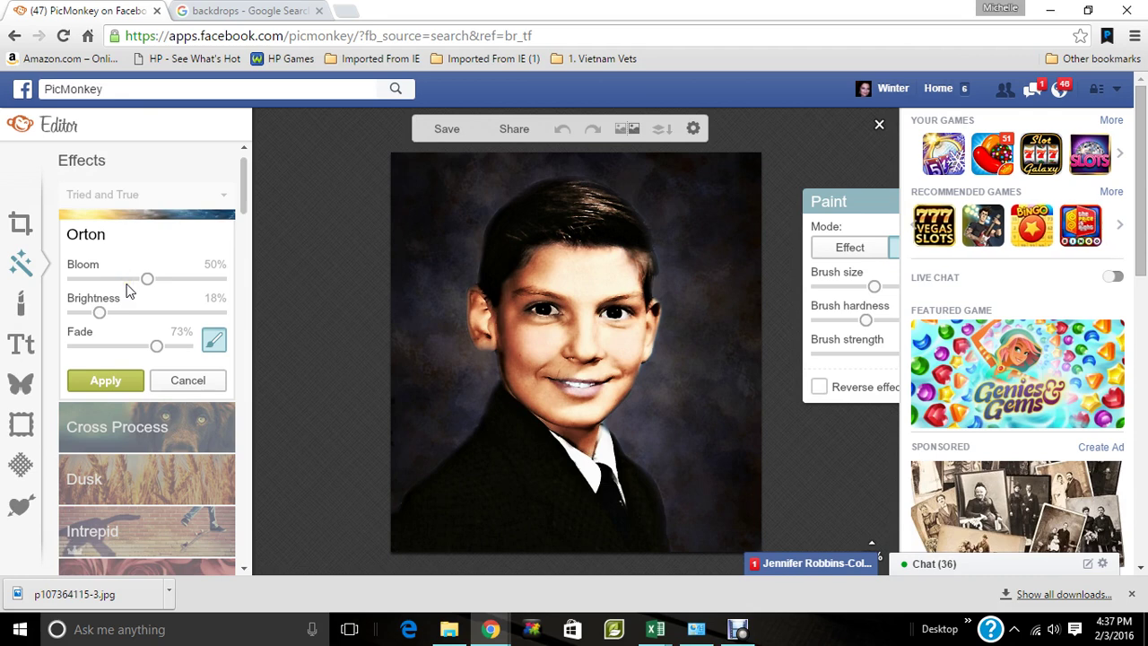
{"action": "left_click", "coordinate": [191, 382]}
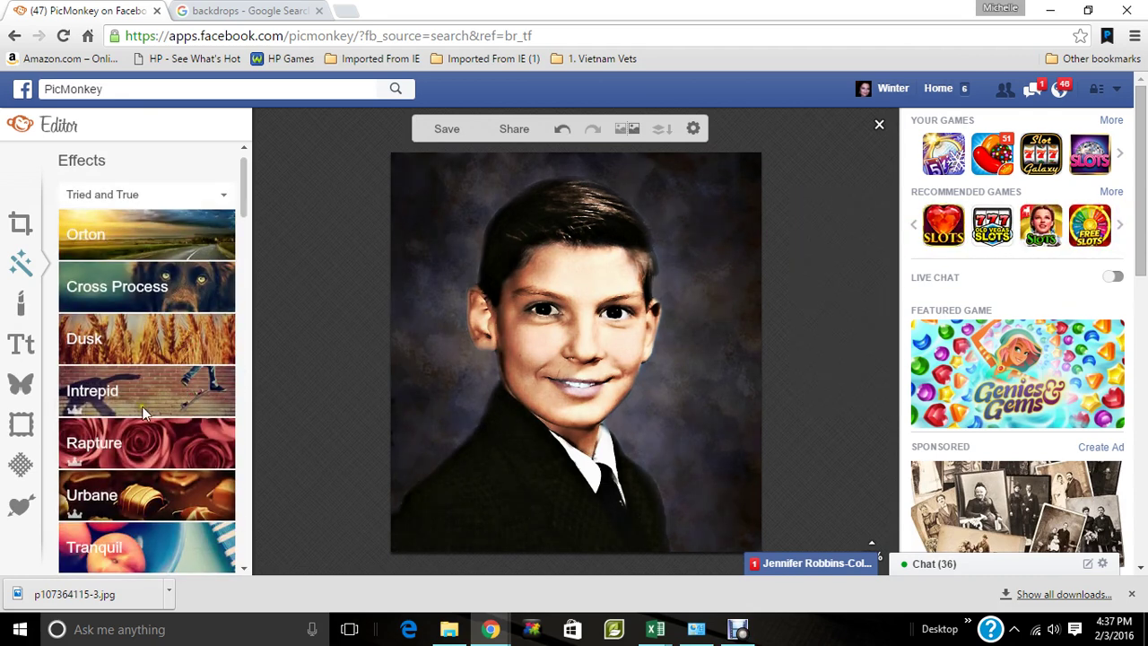
Step: Try Cross Process in Blue and Red variants at up to 95% fade, then discard it
{"action": "left_click", "coordinate": [141, 286]}
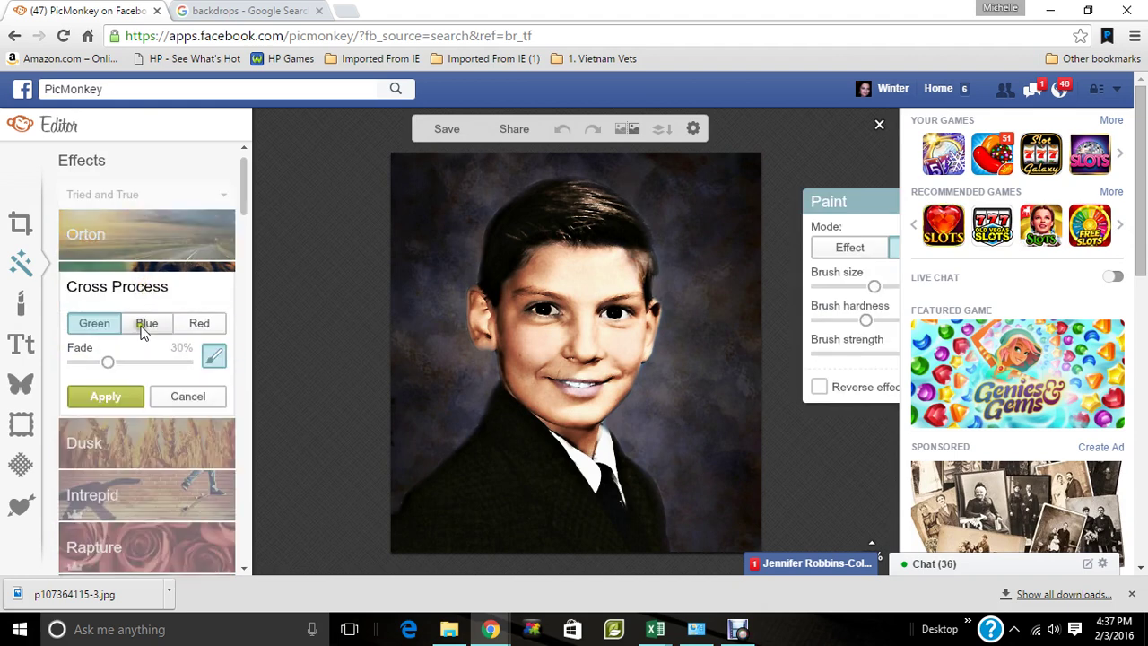
{"action": "left_click", "coordinate": [146, 323]}
{"action": "left_click", "coordinate": [155, 363]}
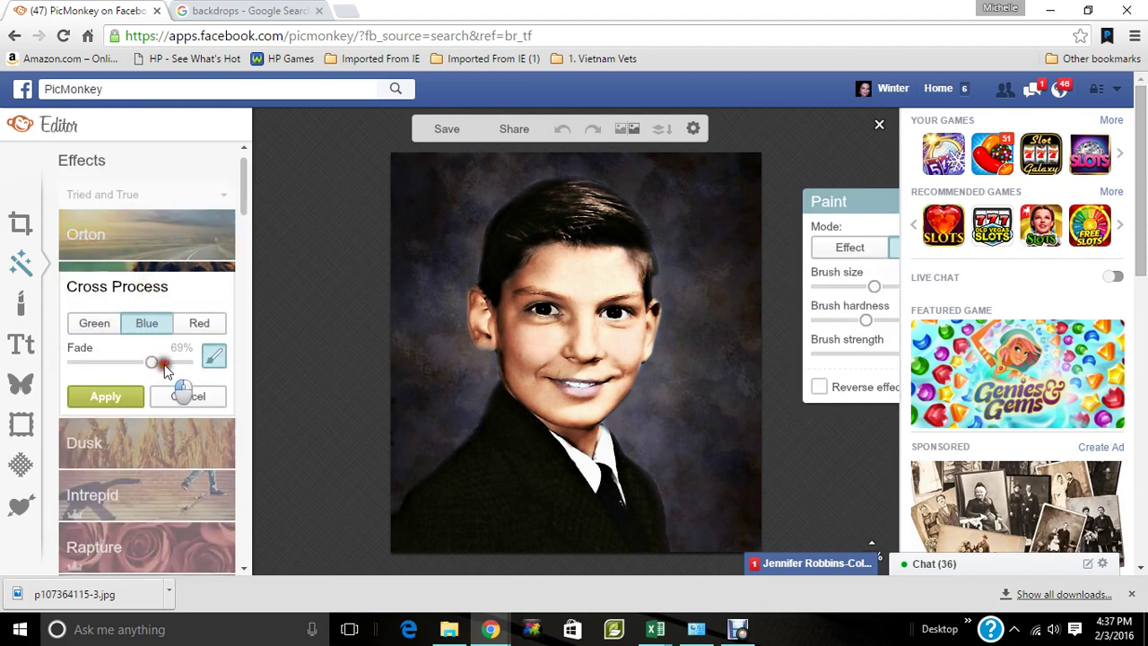
{"action": "left_click", "coordinate": [213, 357]}
{"action": "left_click", "coordinate": [214, 357]}
{"action": "left_click", "coordinate": [820, 387]}
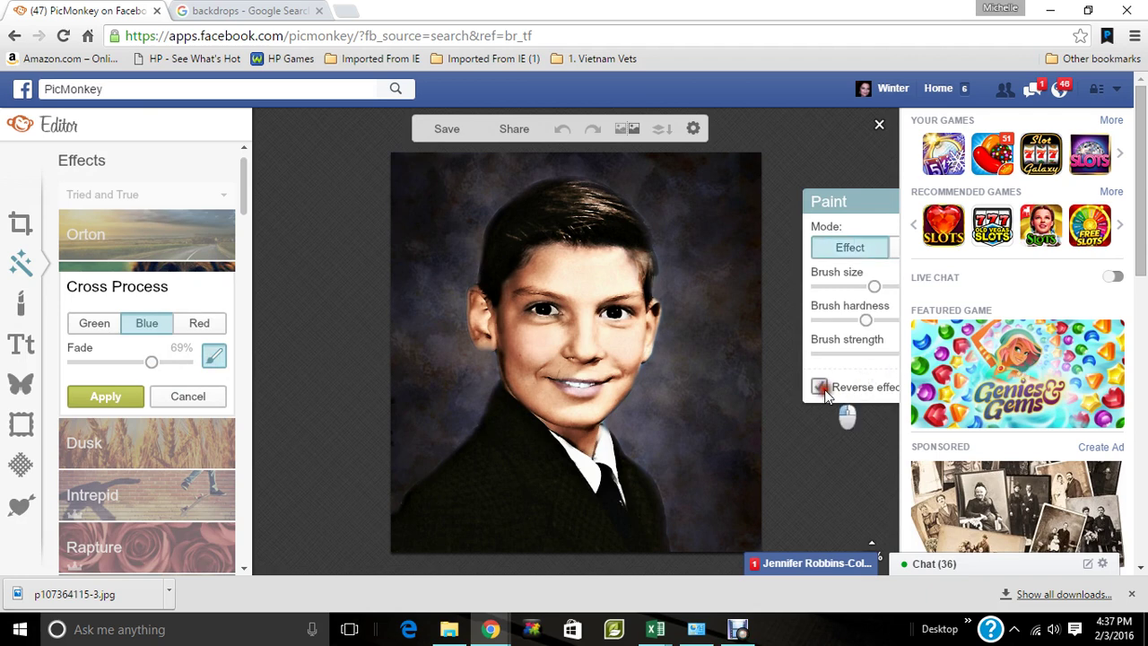
{"action": "left_click_drag", "start_coordinate": [162, 363], "coordinate": [113, 375]}
{"action": "left_click", "coordinate": [199, 325]}
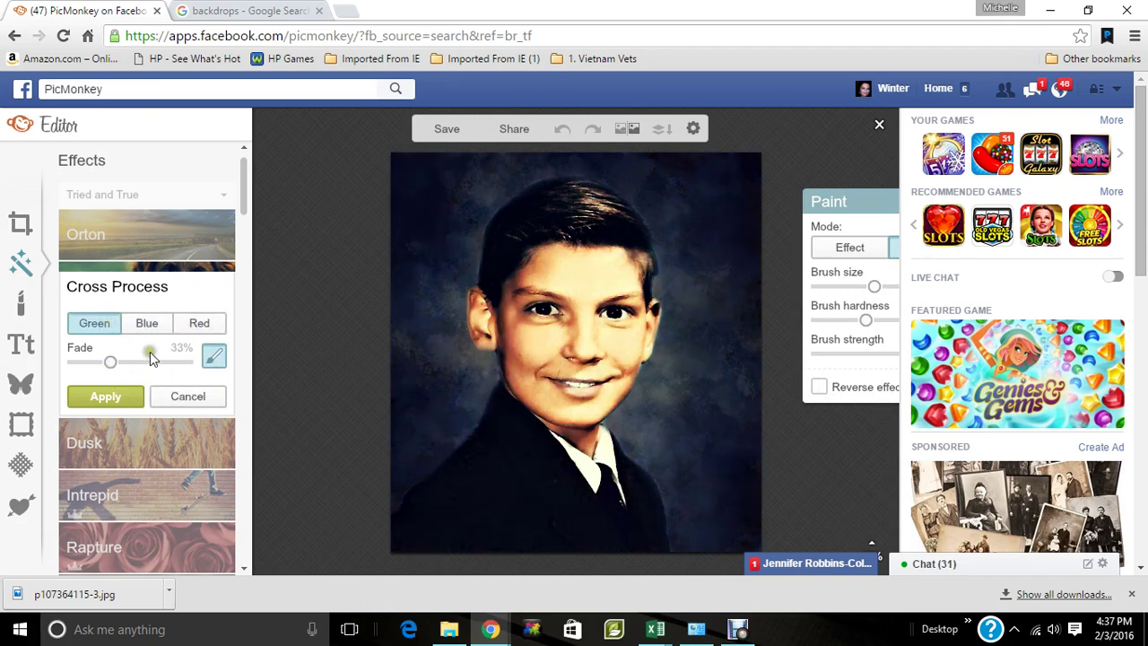
{"action": "left_click", "coordinate": [148, 323]}
{"action": "left_click_drag", "start_coordinate": [110, 361], "coordinate": [183, 368]}
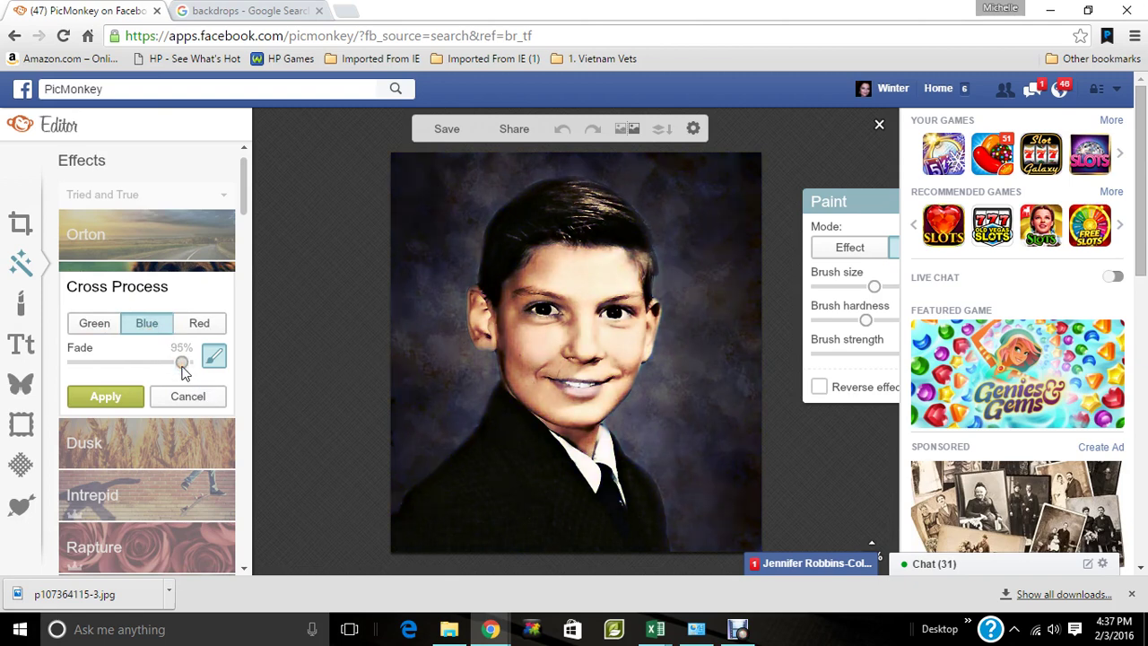
{"action": "left_click", "coordinate": [189, 396]}
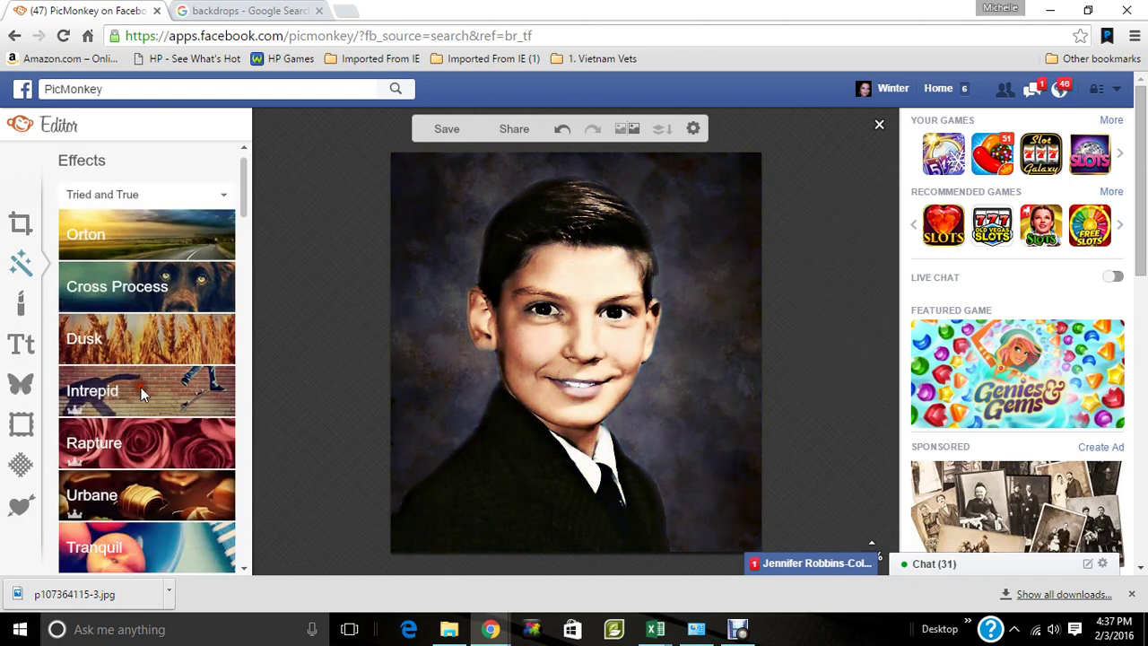
Step: Apply the Intrepid effect without Reverse effect, fade raised to about 83%
{"action": "left_click", "coordinate": [140, 395]}
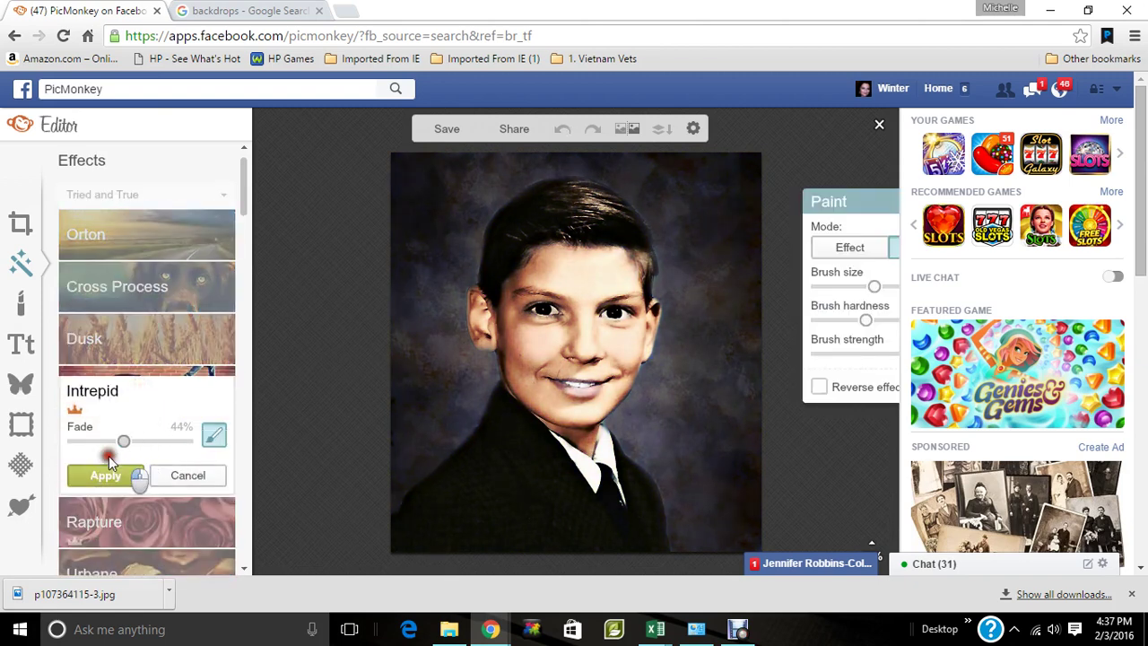
{"action": "left_click", "coordinate": [819, 389]}
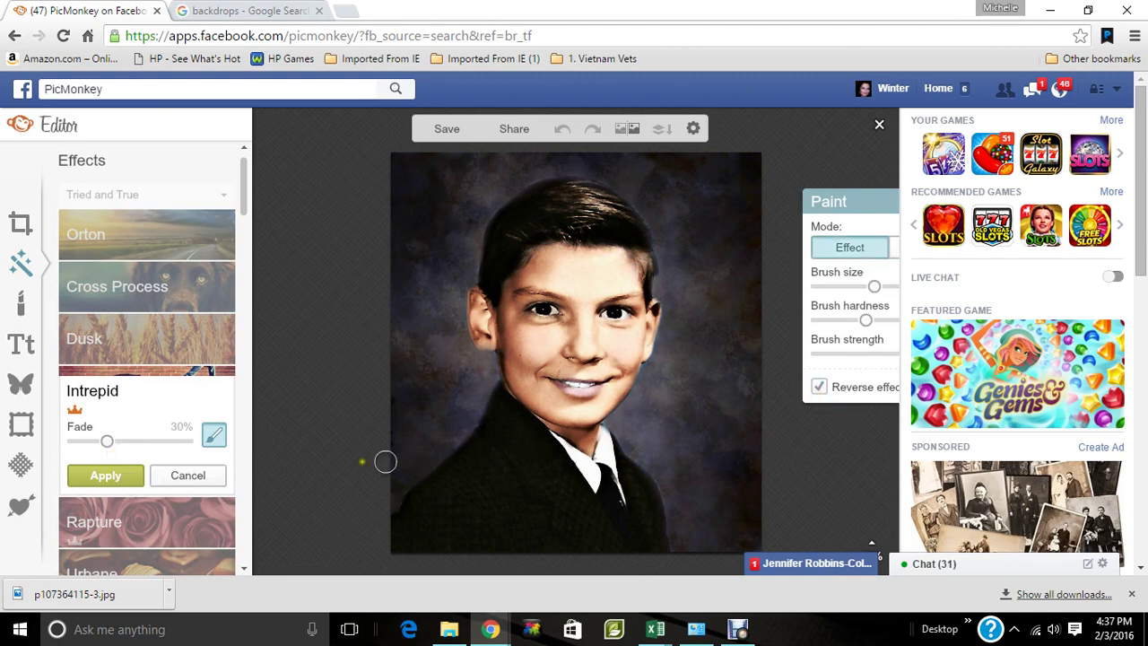
{"action": "left_click", "coordinate": [820, 386]}
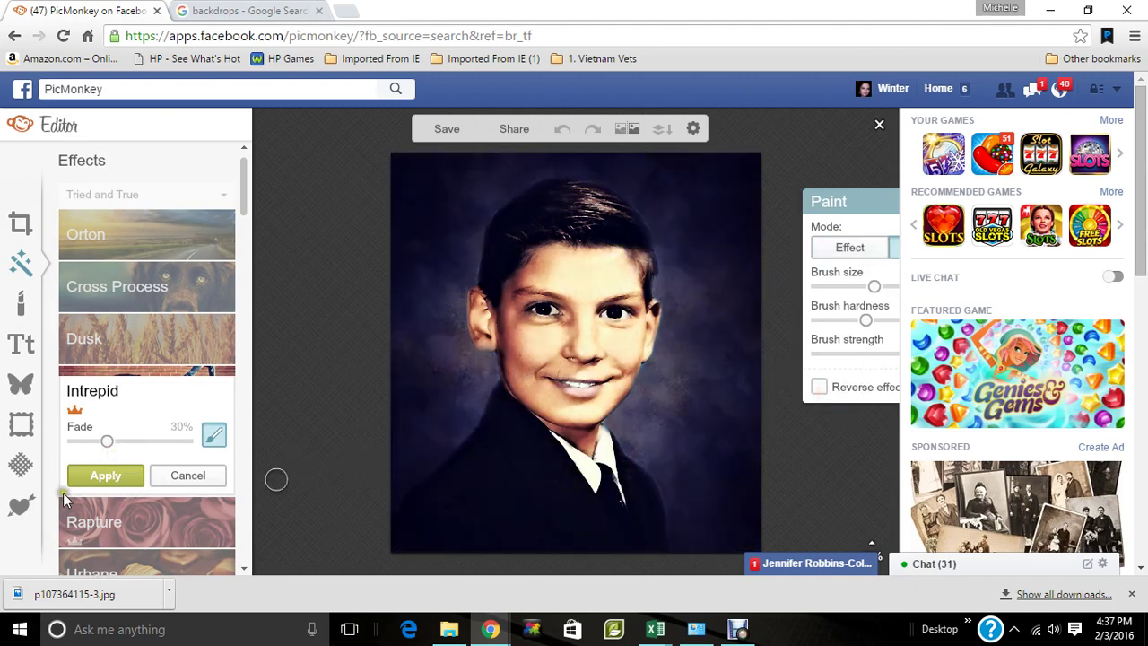
{"action": "left_click_drag", "start_coordinate": [110, 446], "coordinate": [173, 446]}
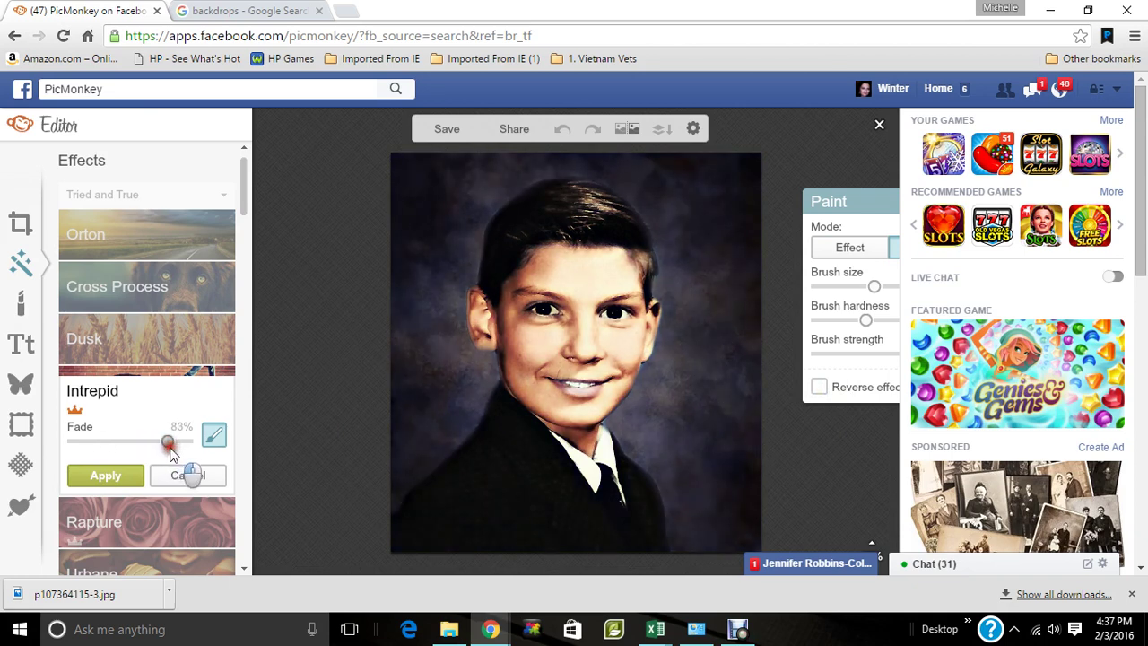
{"action": "left_click", "coordinate": [126, 475]}
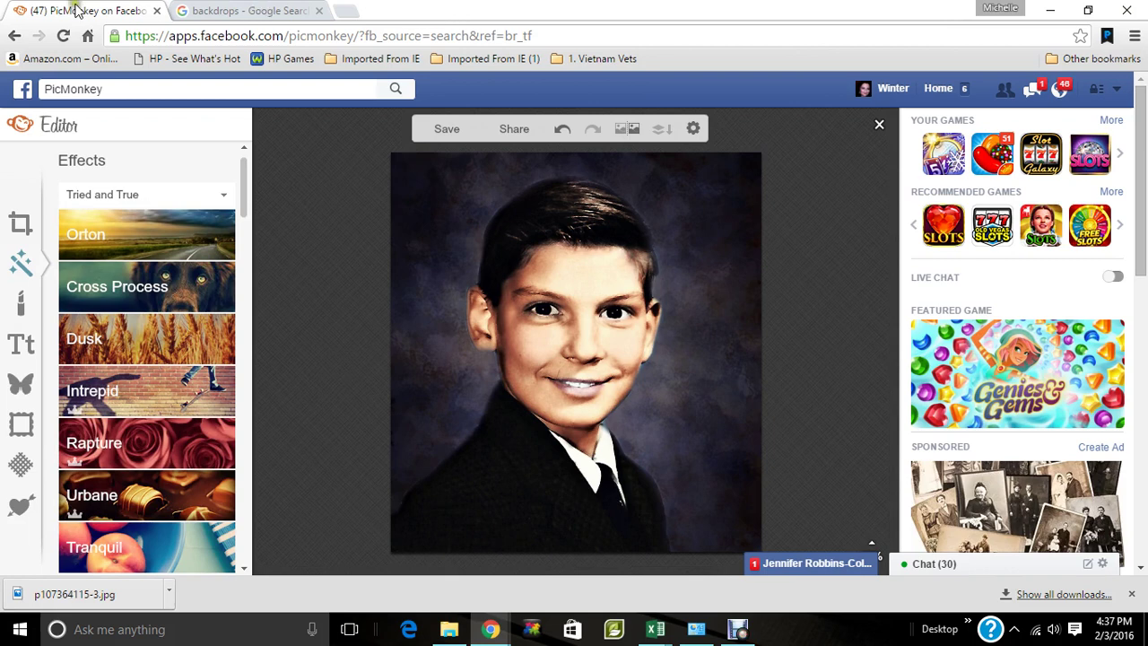
Step: Preview the Blemish Fix, Airbrush, Wrinkle Remover and Shine Reduce touch-ups
{"action": "left_click", "coordinate": [19, 309]}
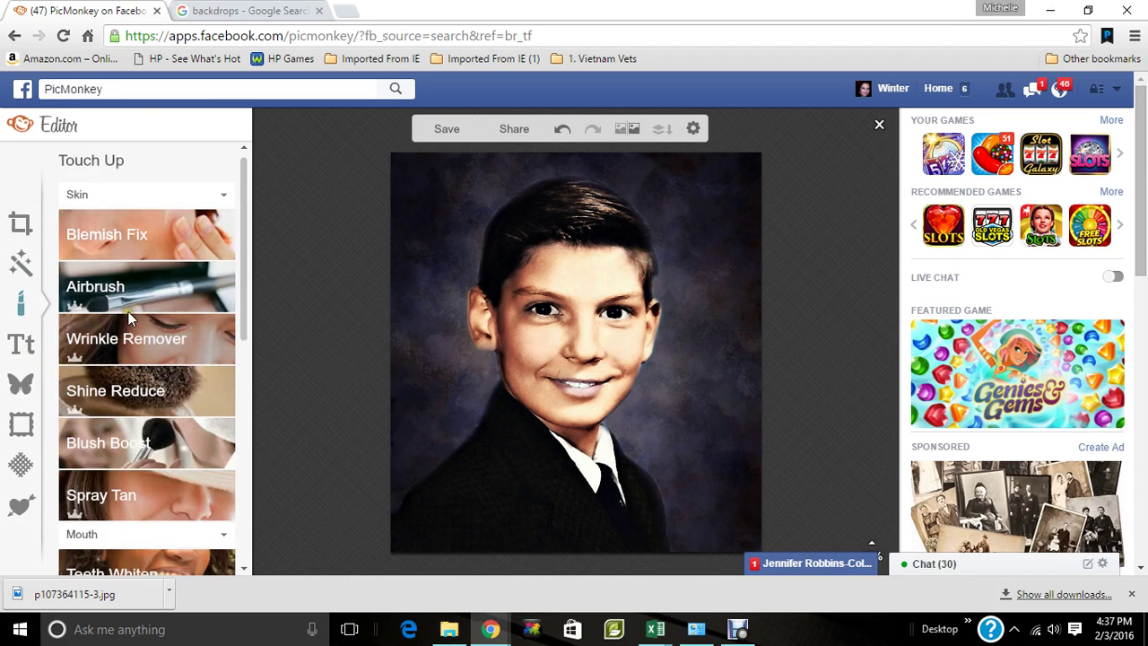
{"action": "left_click", "coordinate": [138, 222]}
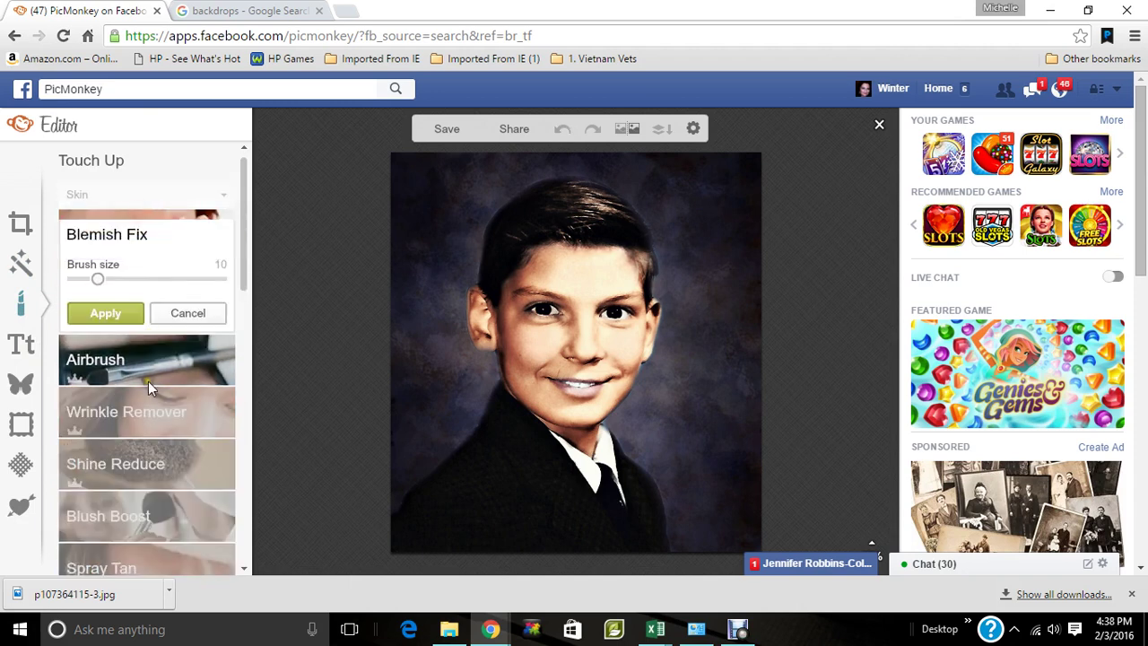
{"action": "left_click", "coordinate": [149, 376]}
{"action": "left_click", "coordinate": [166, 482]}
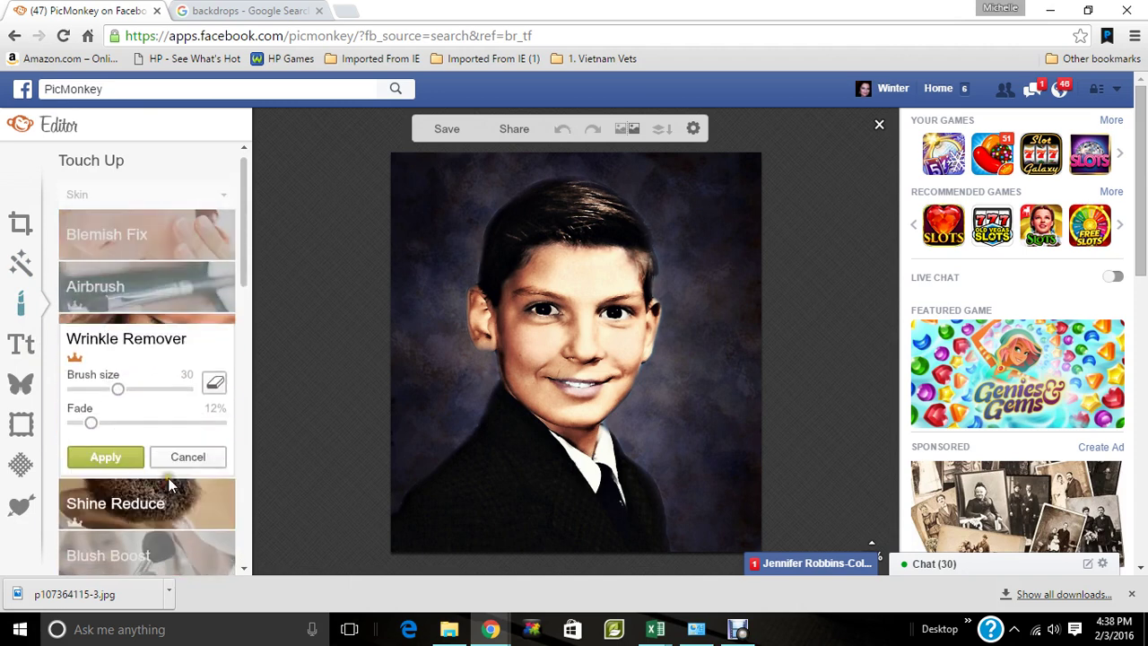
{"action": "left_click", "coordinate": [154, 492]}
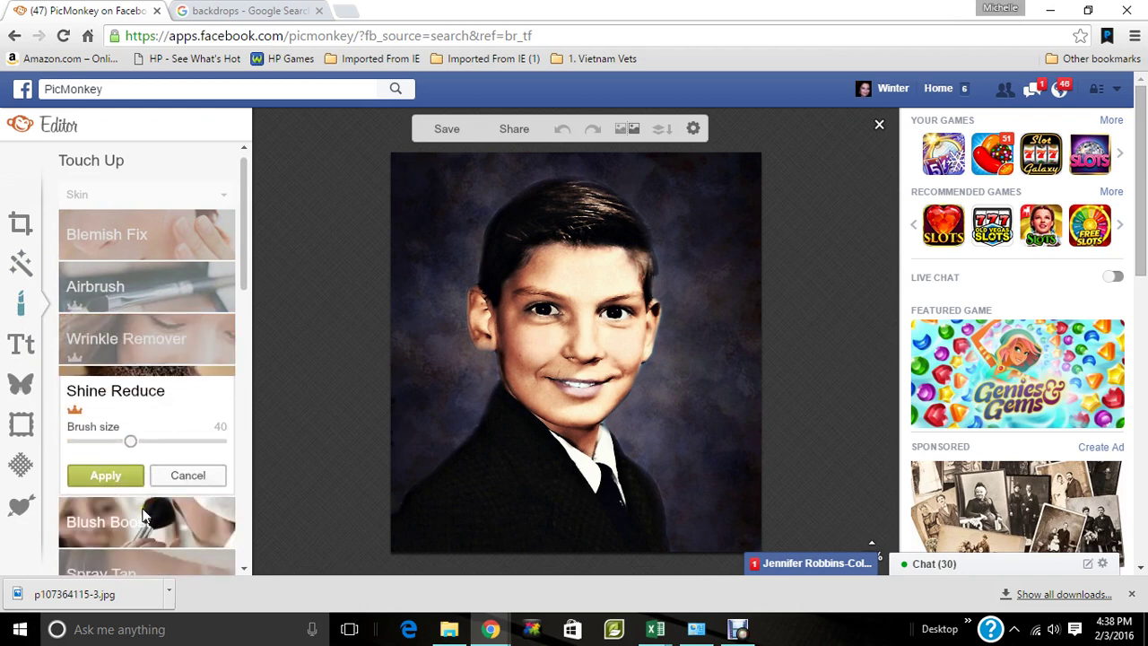
Step: Paint Blush Boost onto both cheeks with brush size 71, 10% fade and the lightest shade
{"action": "left_click", "coordinate": [147, 524]}
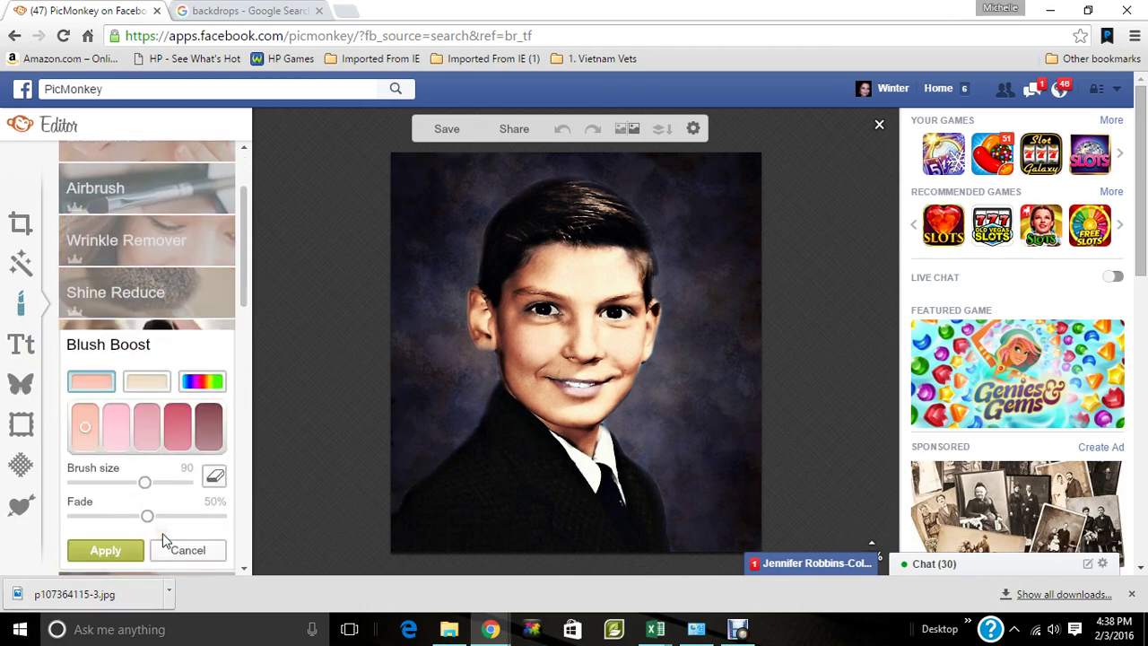
{"action": "left_click", "coordinate": [122, 482]}
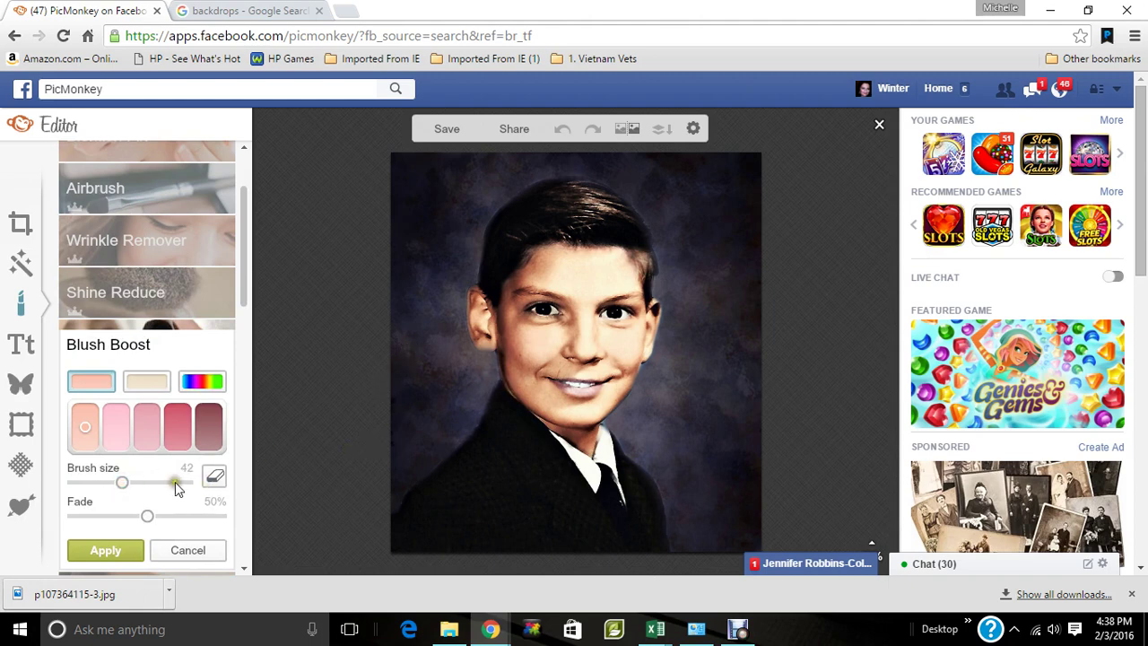
{"action": "left_click", "coordinate": [139, 483]}
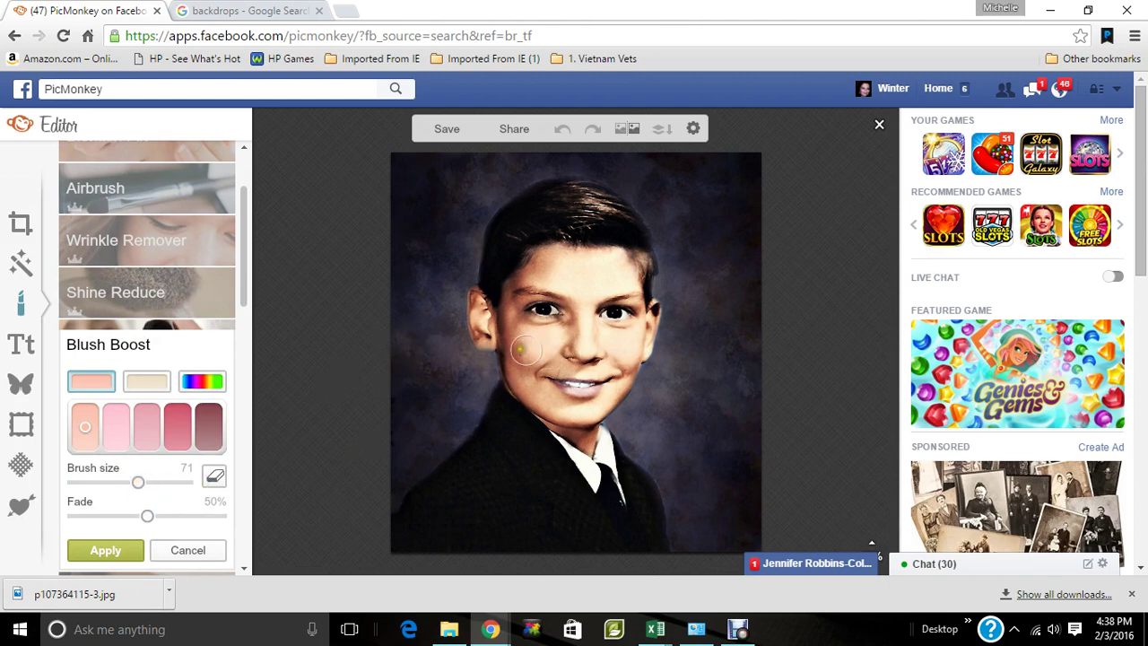
{"action": "mouse_move", "coordinate": [530, 354]}
{"action": "left_mouse_down"}
{"action": "mouse_move", "coordinate": [515, 328]}
{"action": "mouse_move", "coordinate": [536, 359]}
{"action": "left_mouse_up"}
{"action": "mouse_move", "coordinate": [621, 363]}
{"action": "left_mouse_down"}
{"action": "mouse_move", "coordinate": [633, 361]}
{"action": "mouse_move", "coordinate": [629, 341]}
{"action": "left_mouse_up"}
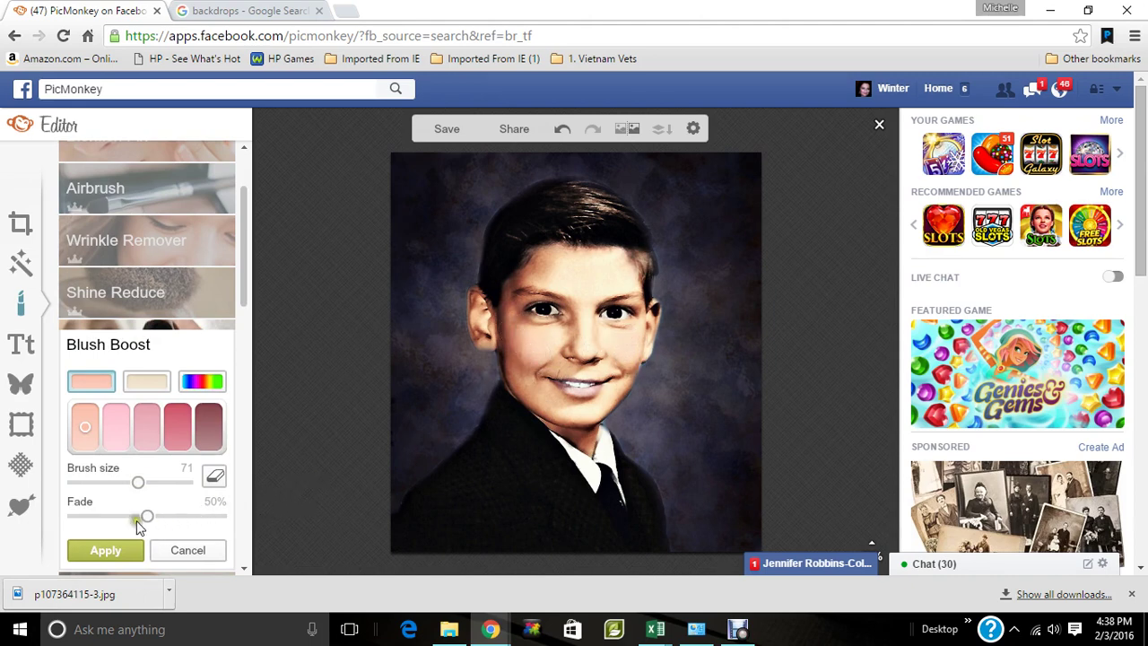
{"action": "left_click_drag", "start_coordinate": [148, 518], "coordinate": [87, 518]}
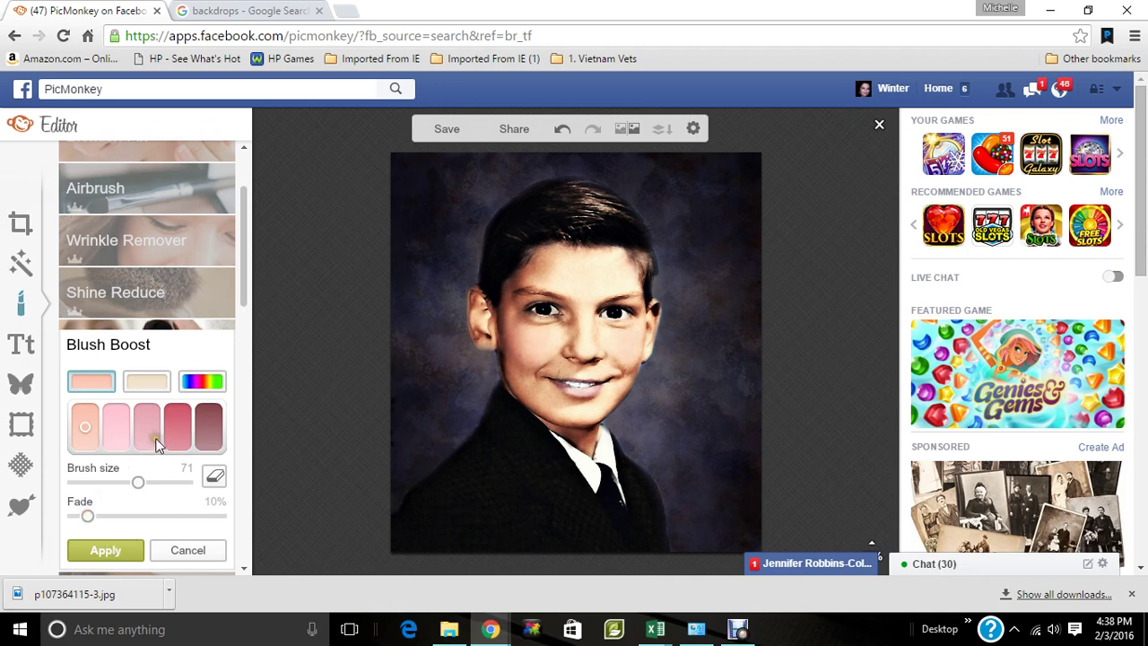
{"action": "left_click", "coordinate": [175, 430]}
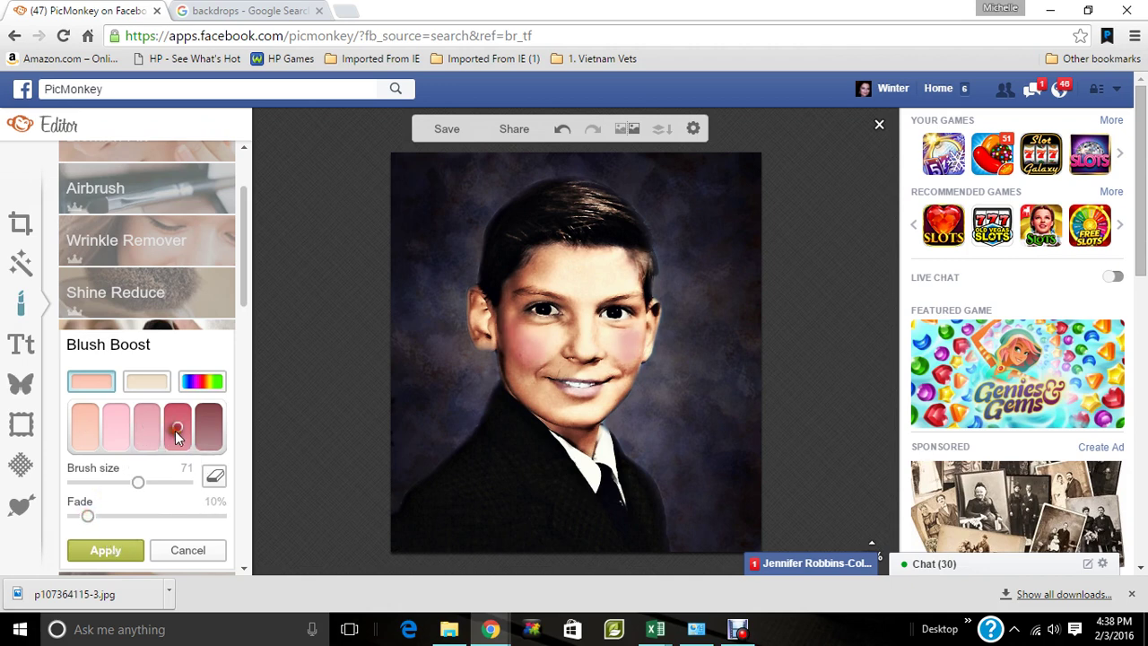
{"action": "left_click", "coordinate": [89, 438]}
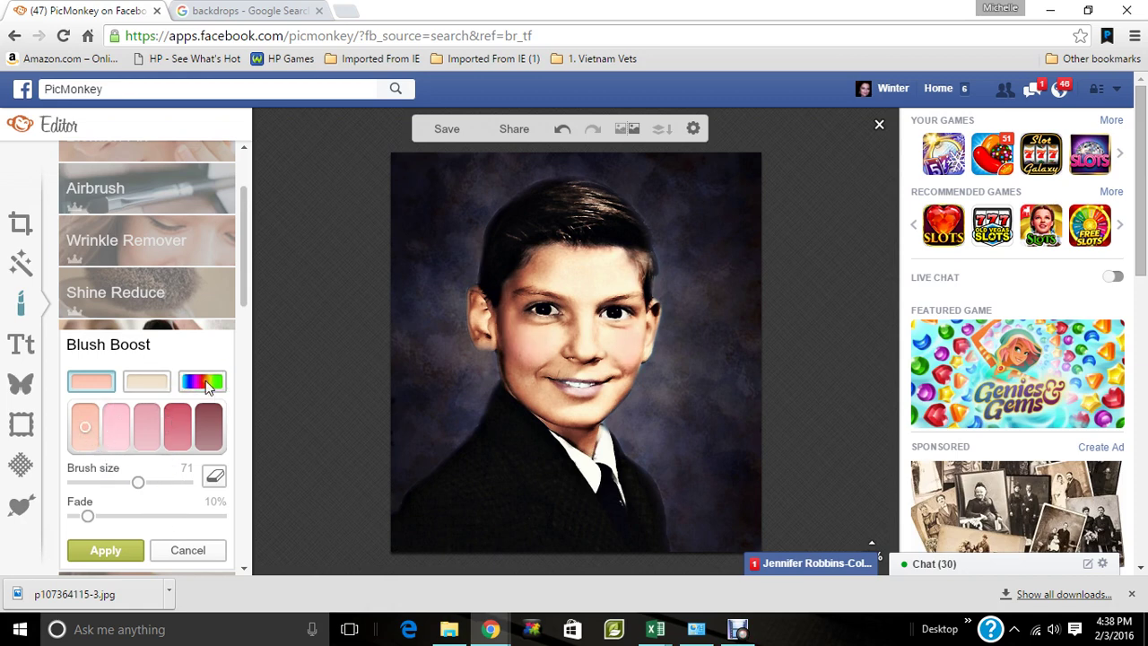
{"action": "left_click", "coordinate": [110, 549]}
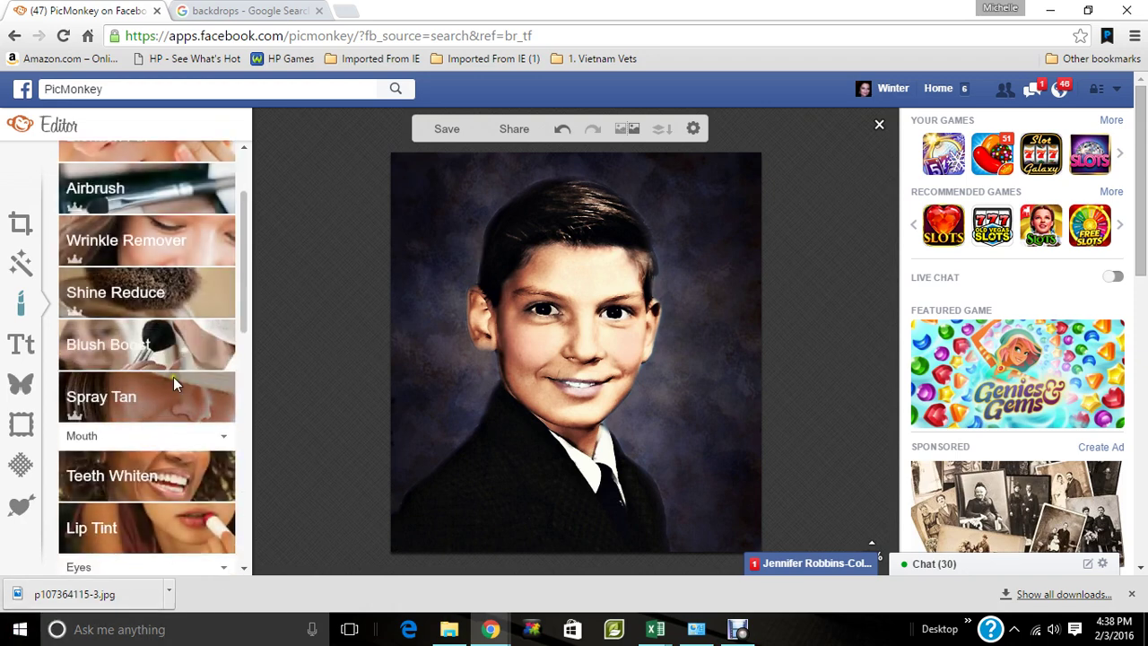
{"action": "left_click", "coordinate": [170, 384]}
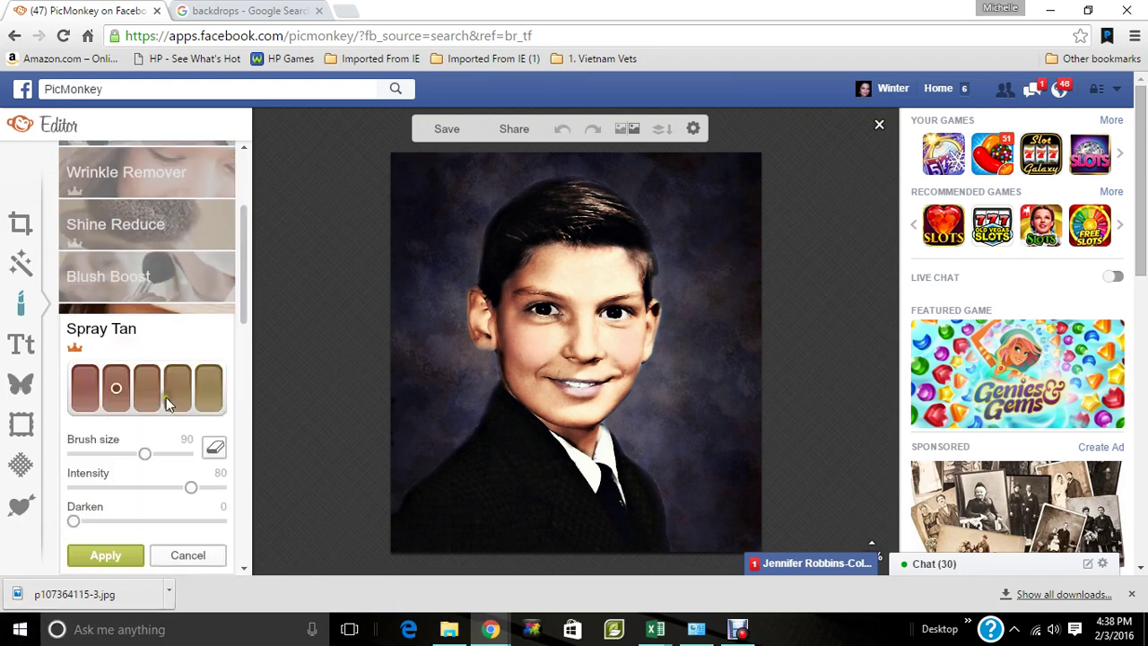
{"action": "left_click", "coordinate": [170, 556]}
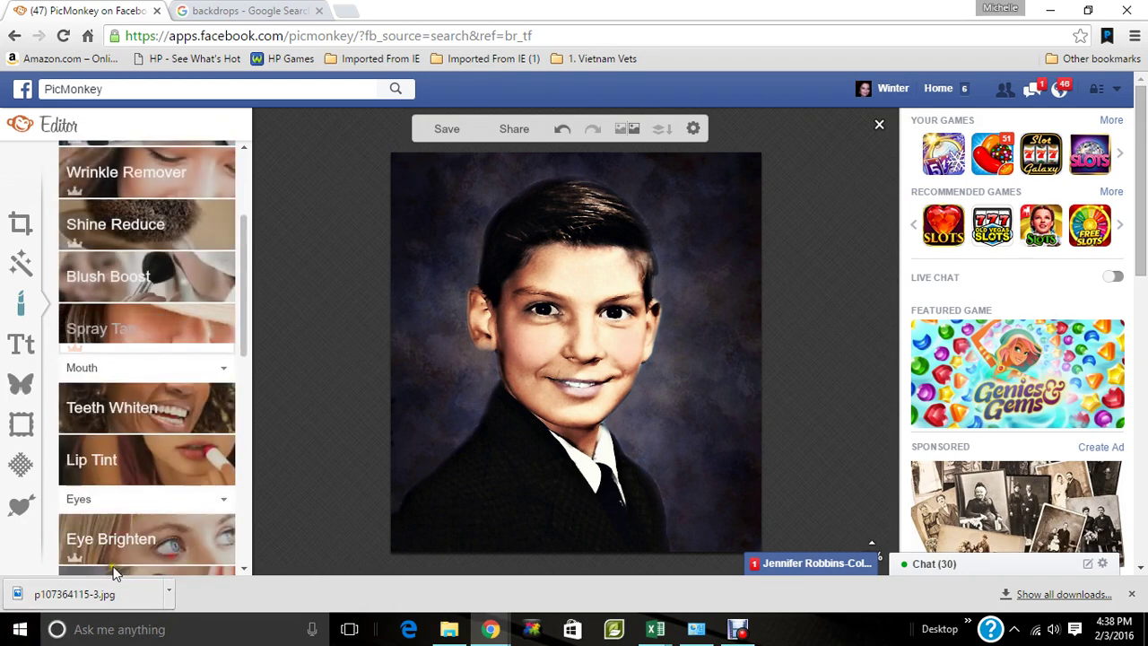
{"action": "left_click", "coordinate": [128, 462]}
{"action": "left_click", "coordinate": [210, 319]}
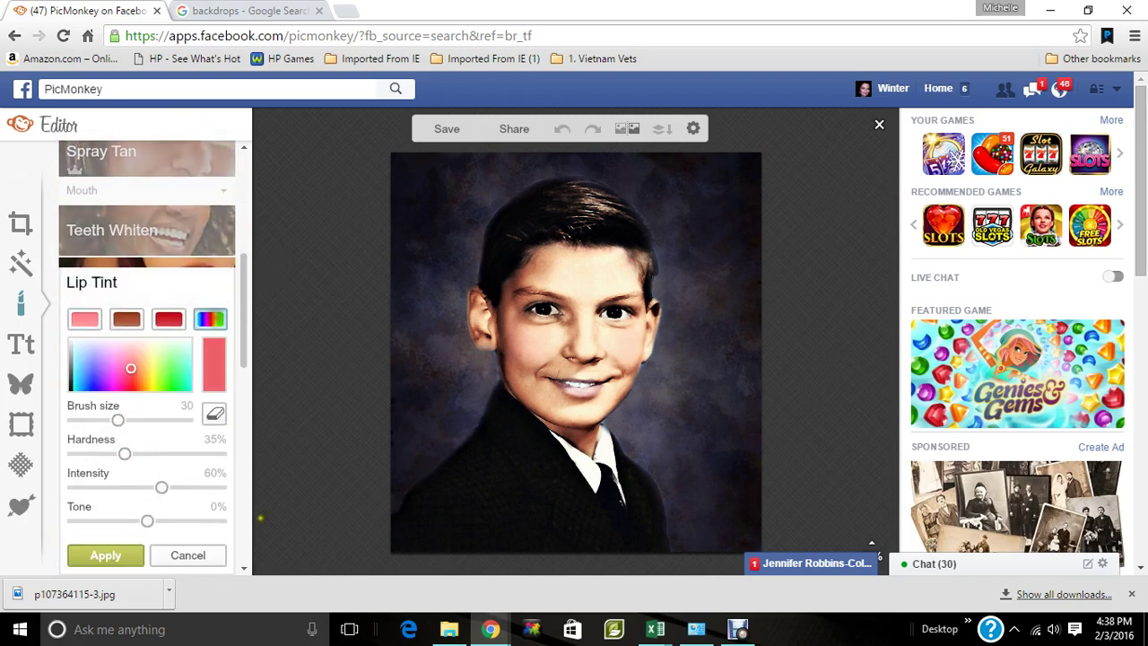
{"action": "left_click", "coordinate": [185, 556]}
{"action": "left_click", "coordinate": [182, 303]}
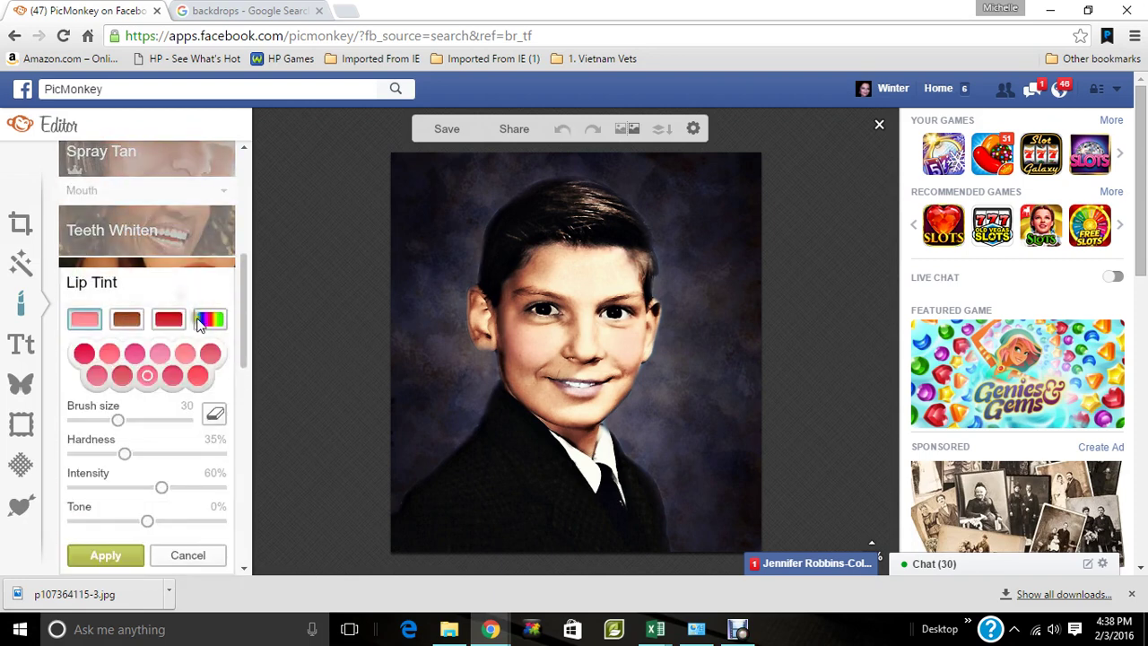
{"action": "left_click", "coordinate": [210, 320]}
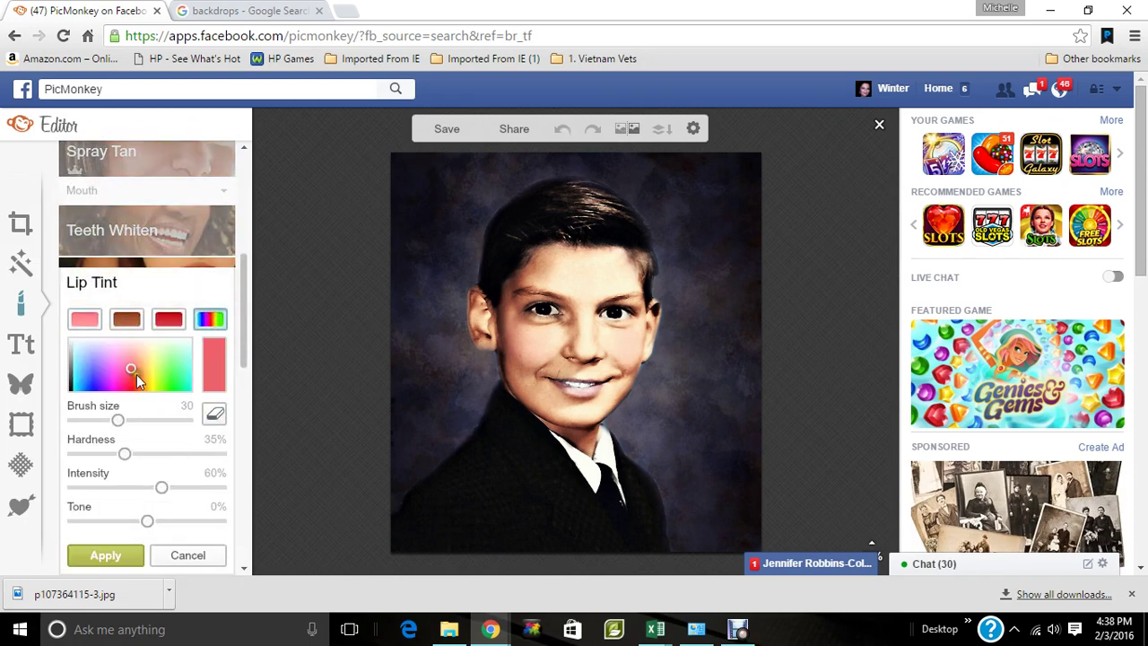
{"action": "left_click", "coordinate": [165, 366]}
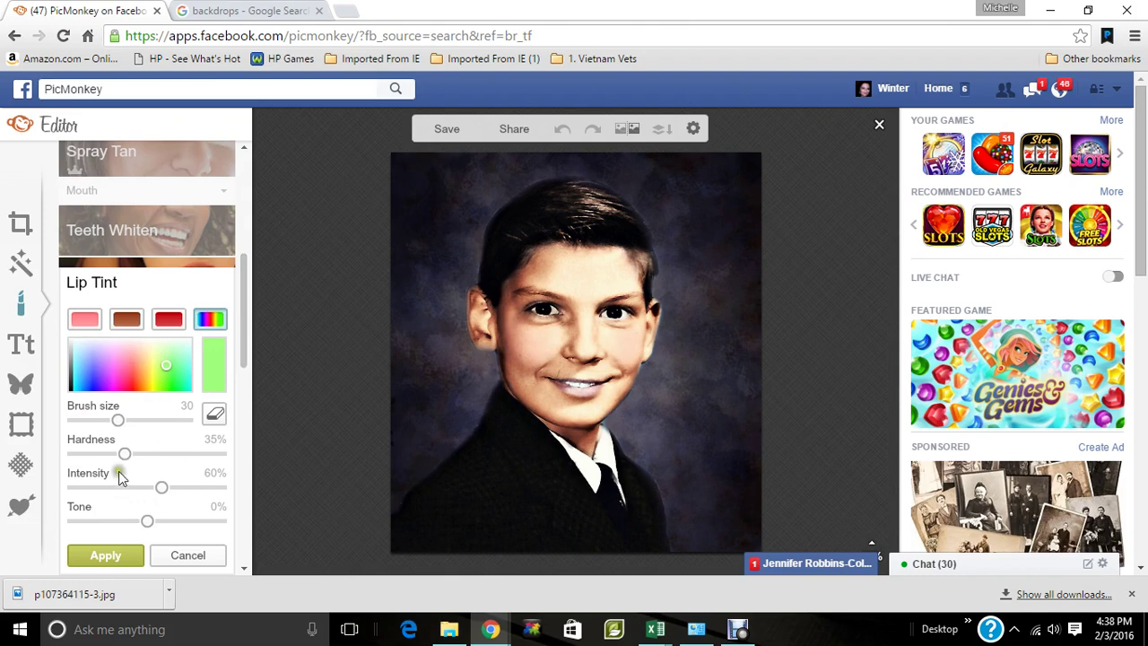
{"action": "left_click_drag", "start_coordinate": [124, 453], "coordinate": [72, 455]}
{"action": "left_click_drag", "start_coordinate": [612, 278], "coordinate": [570, 432]}
{"action": "mouse_move", "coordinate": [141, 532]}
{"action": "left_mouse_down"}
{"action": "mouse_move", "coordinate": [62, 533]}
{"action": "mouse_move", "coordinate": [197, 529]}
{"action": "mouse_move", "coordinate": [241, 551]}
{"action": "mouse_move", "coordinate": [230, 559]}
{"action": "mouse_move", "coordinate": [103, 526]}
{"action": "left_mouse_up"}
{"action": "mouse_move", "coordinate": [116, 487]}
{"action": "left_mouse_down"}
{"action": "mouse_move", "coordinate": [231, 516]}
{"action": "mouse_move", "coordinate": [84, 494]}
{"action": "left_mouse_up"}
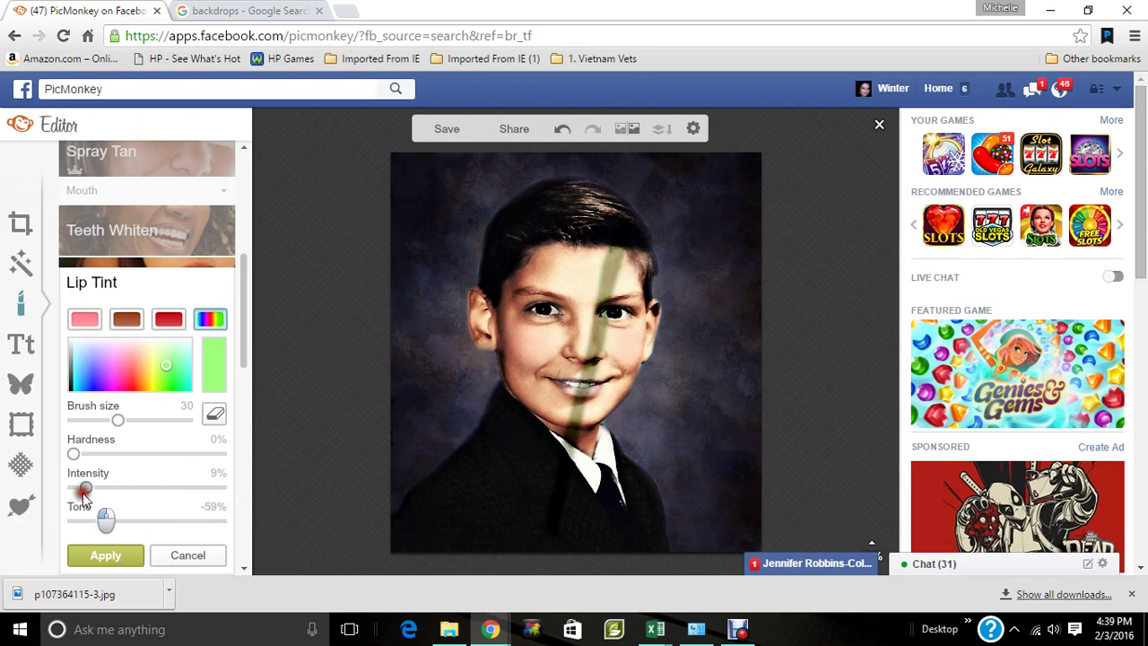
{"action": "left_click", "coordinate": [185, 555]}
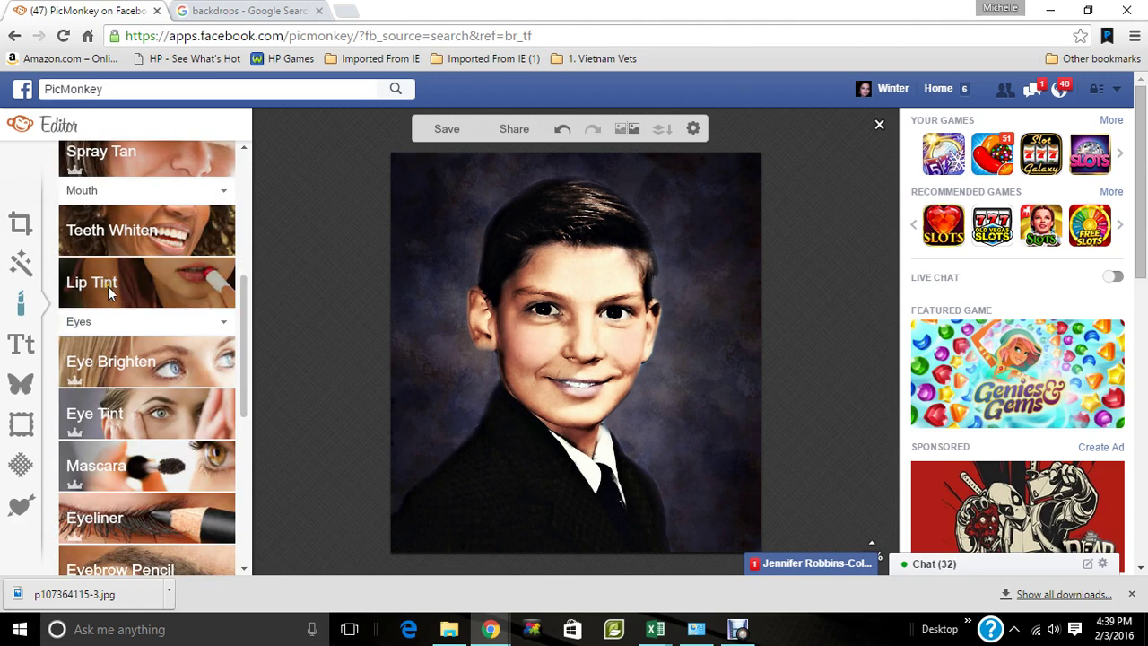
Step: Try Eye Brighten (brush 46), Eye Tint and Eyeliner, cancelling each without applying
{"action": "left_click", "coordinate": [142, 360]}
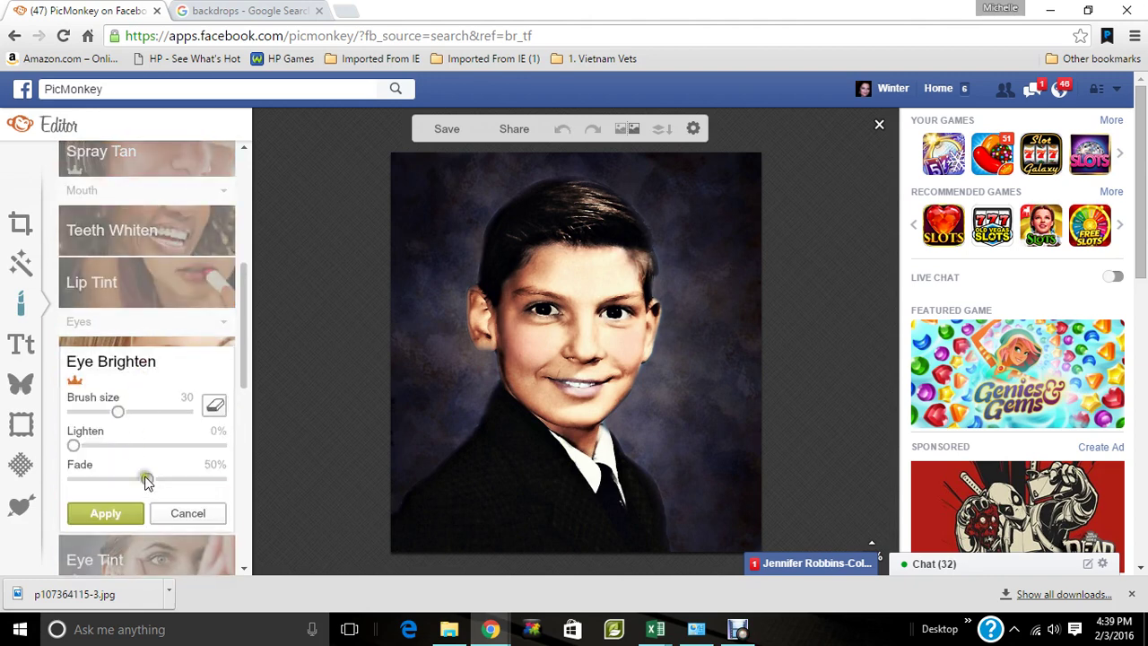
{"action": "left_click", "coordinate": [130, 412]}
{"action": "left_click", "coordinate": [191, 518]}
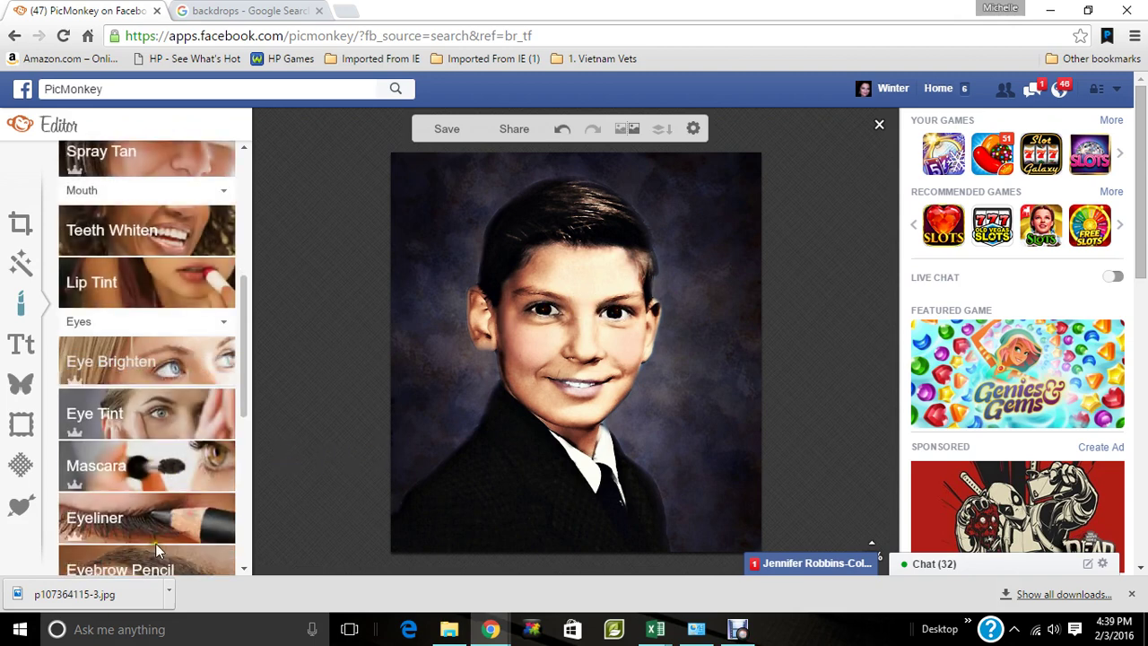
{"action": "left_click", "coordinate": [117, 409]}
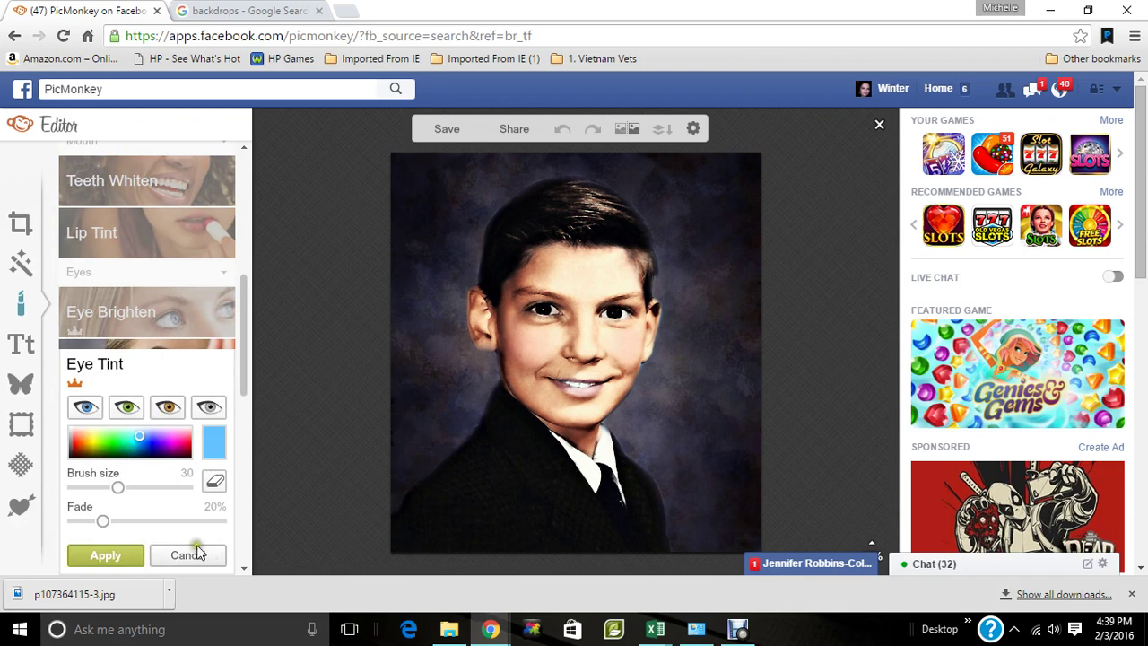
{"action": "left_click", "coordinate": [189, 556]}
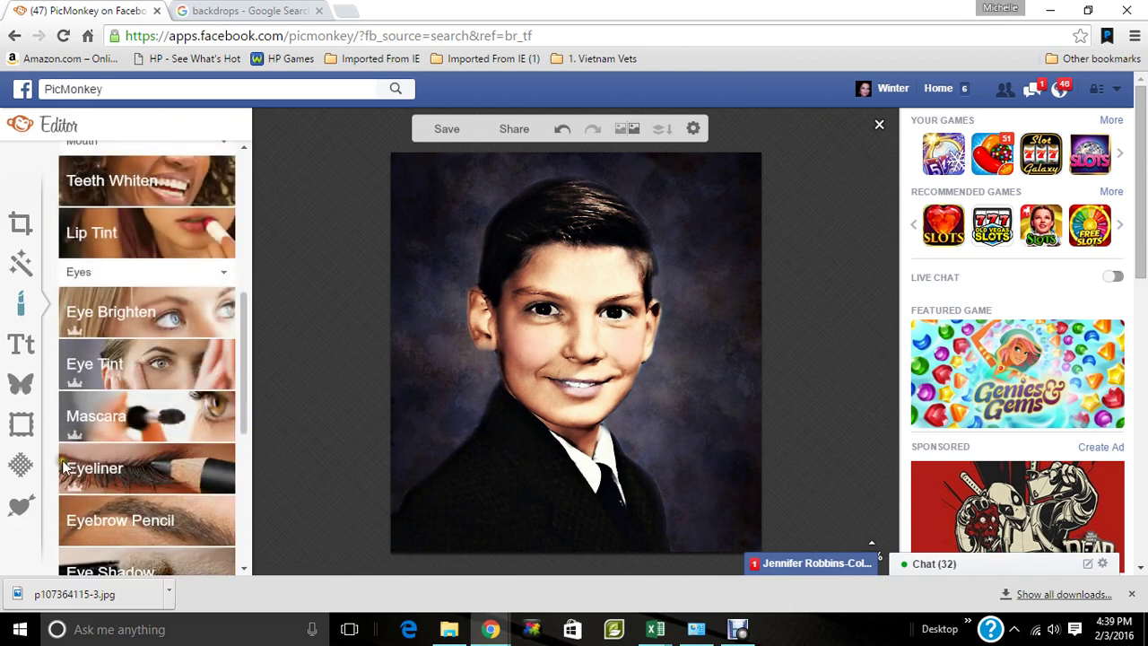
{"action": "left_click", "coordinate": [90, 467]}
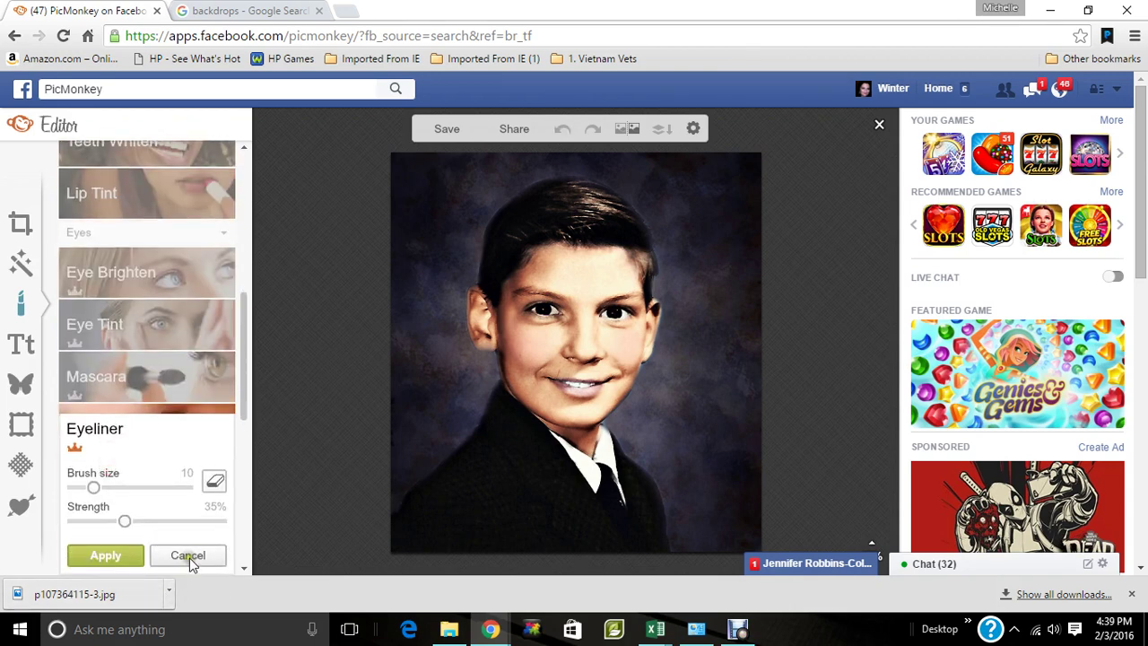
{"action": "left_click", "coordinate": [189, 558]}
Step: Set up Mascara with brush size 160 and strength 100%
{"action": "scroll", "coordinate": [201, 559], "scroll_direction": "down", "scroll_amount": 2}
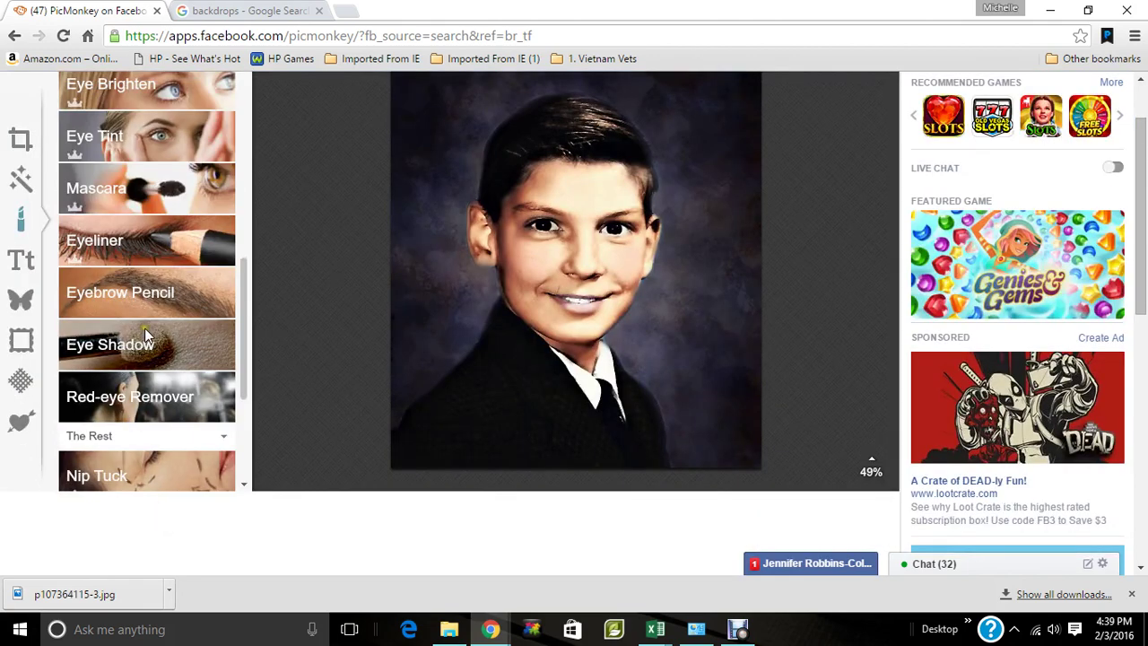
{"action": "left_click", "coordinate": [194, 439]}
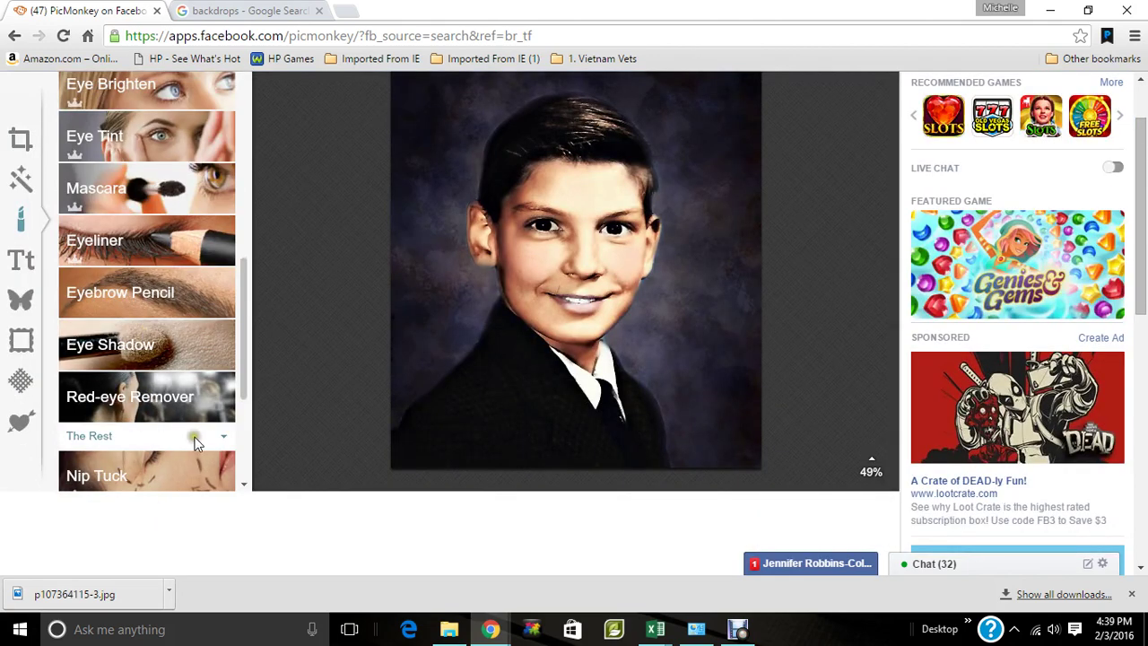
{"action": "left_click", "coordinate": [151, 192]}
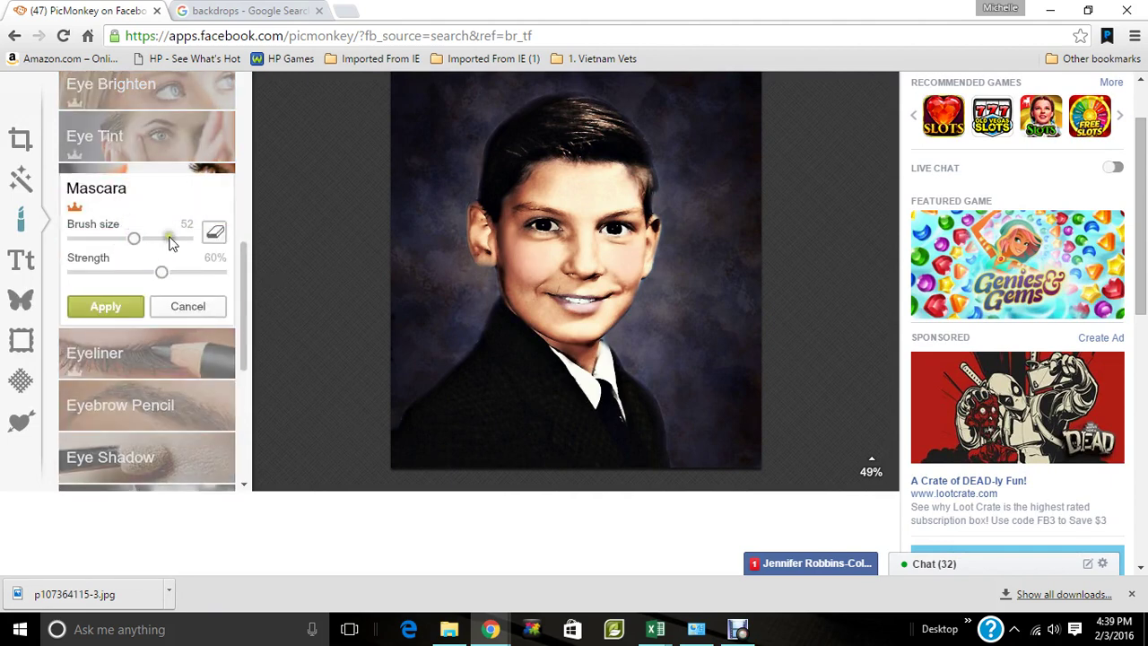
{"action": "left_click", "coordinate": [171, 238]}
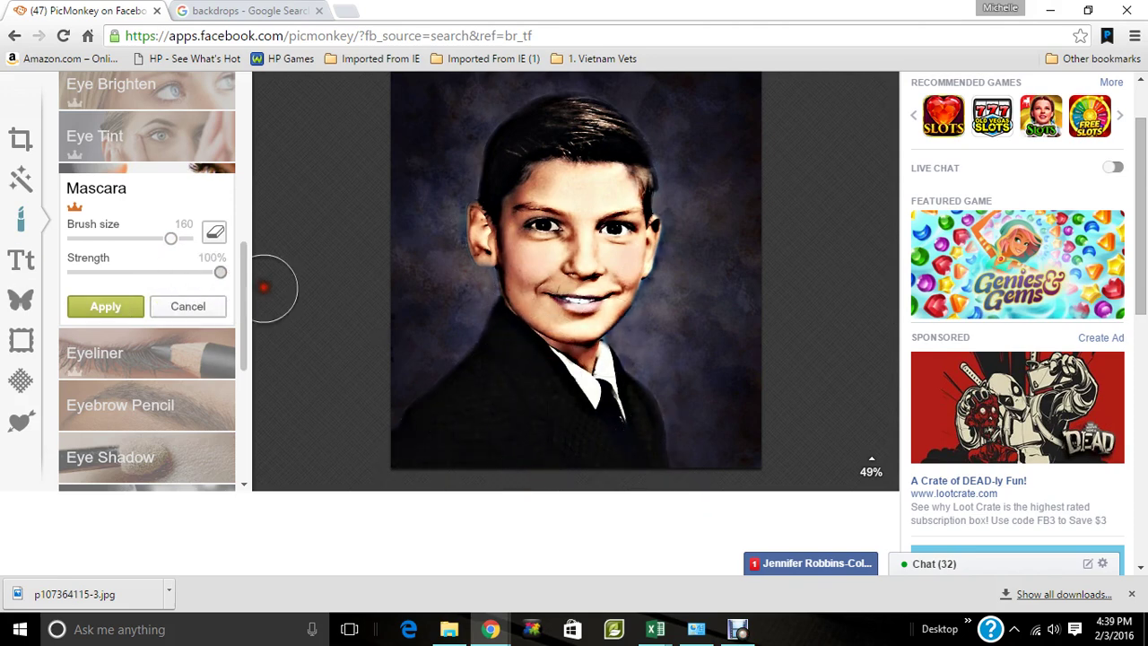
{"action": "left_click_drag", "start_coordinate": [164, 272], "coordinate": [144, 291]}
Step: Close Mascara without applying it
{"action": "left_click", "coordinate": [180, 316]}
{"action": "scroll", "coordinate": [155, 289], "scroll_direction": "down", "scroll_amount": 3}
{"action": "scroll", "coordinate": [170, 251], "scroll_direction": "up", "scroll_amount": 6}
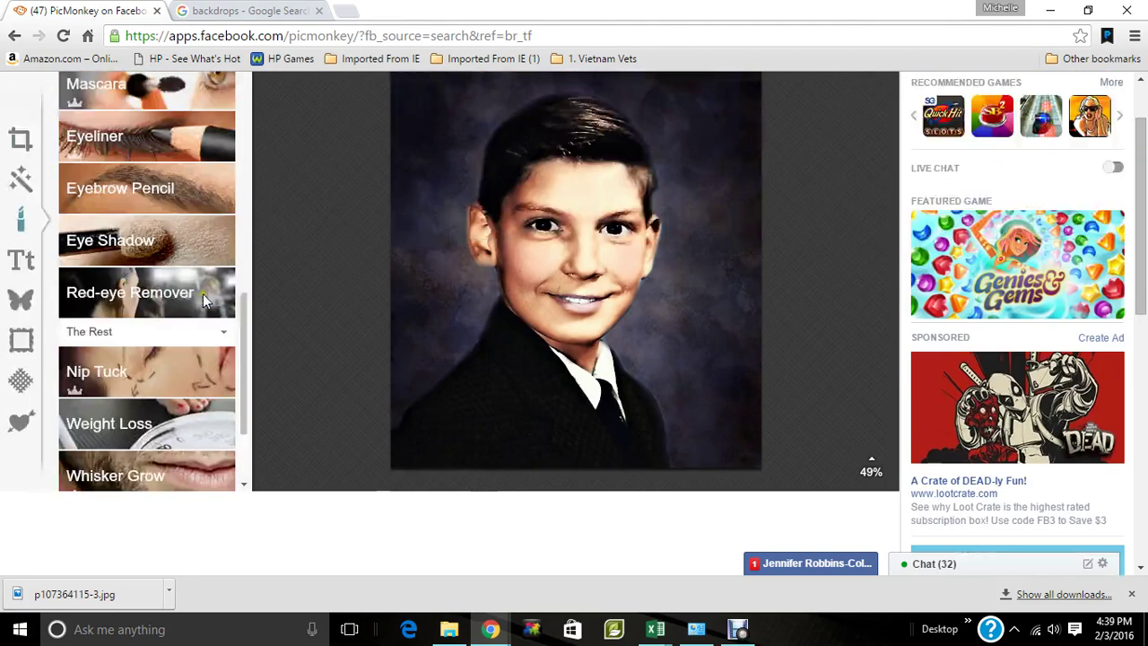
{"action": "scroll", "coordinate": [206, 413], "scroll_direction": "down", "scroll_amount": 3}
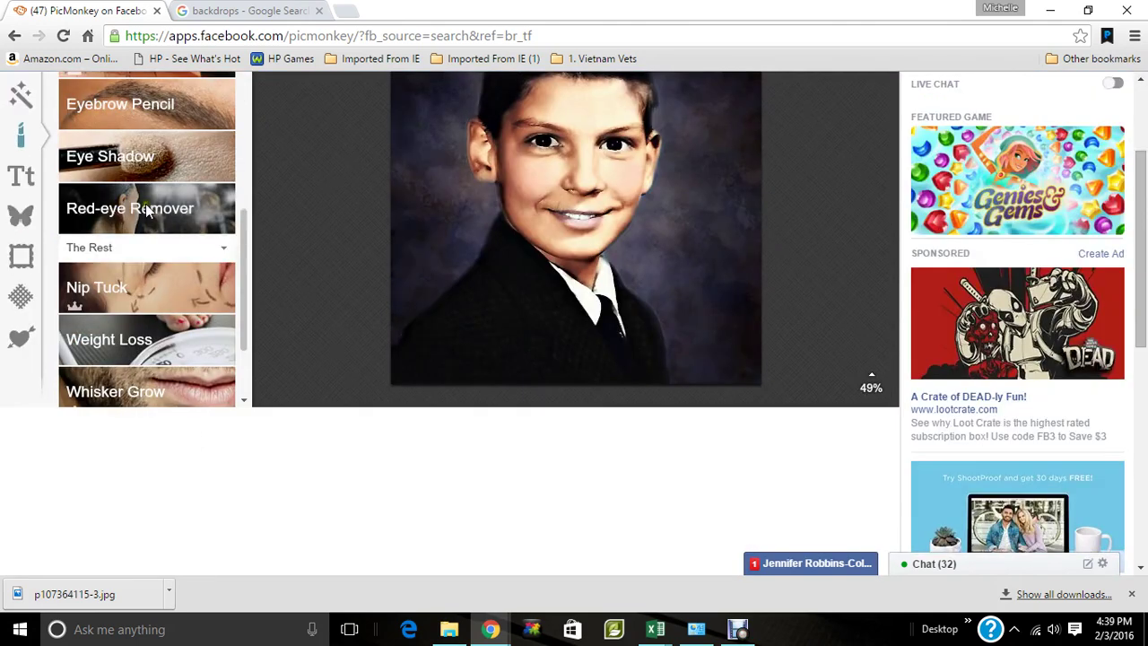
{"action": "left_click_drag", "start_coordinate": [247, 248], "coordinate": [237, 288]}
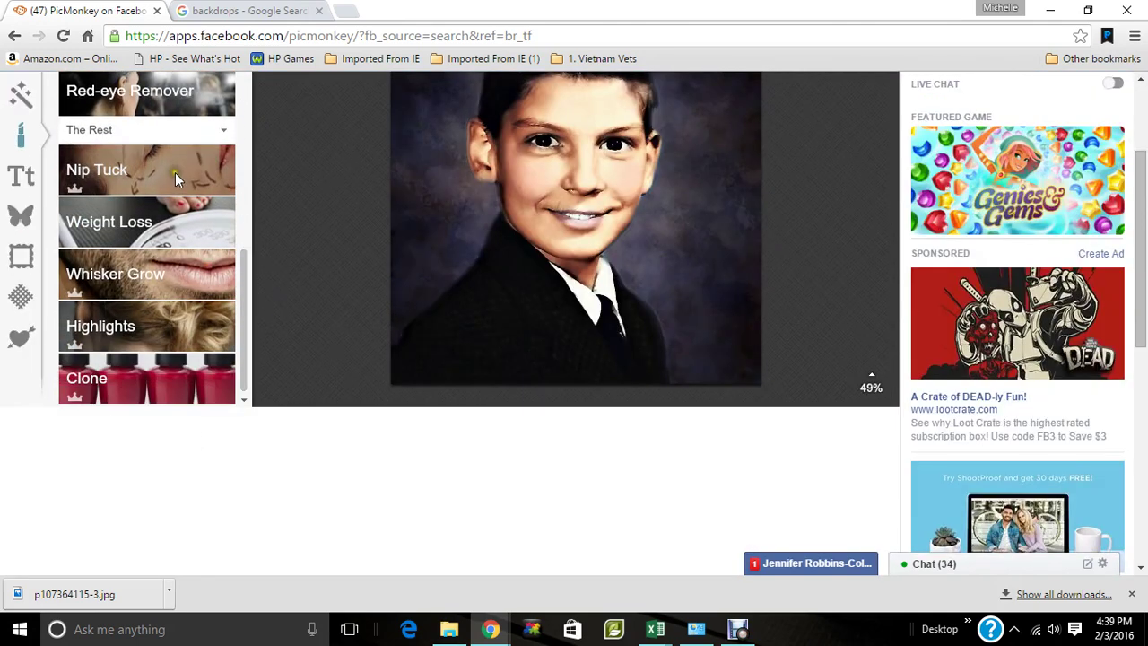
Step: Preview Weight Loss at 38% slimming, then discard the change
{"action": "left_click", "coordinate": [167, 222]}
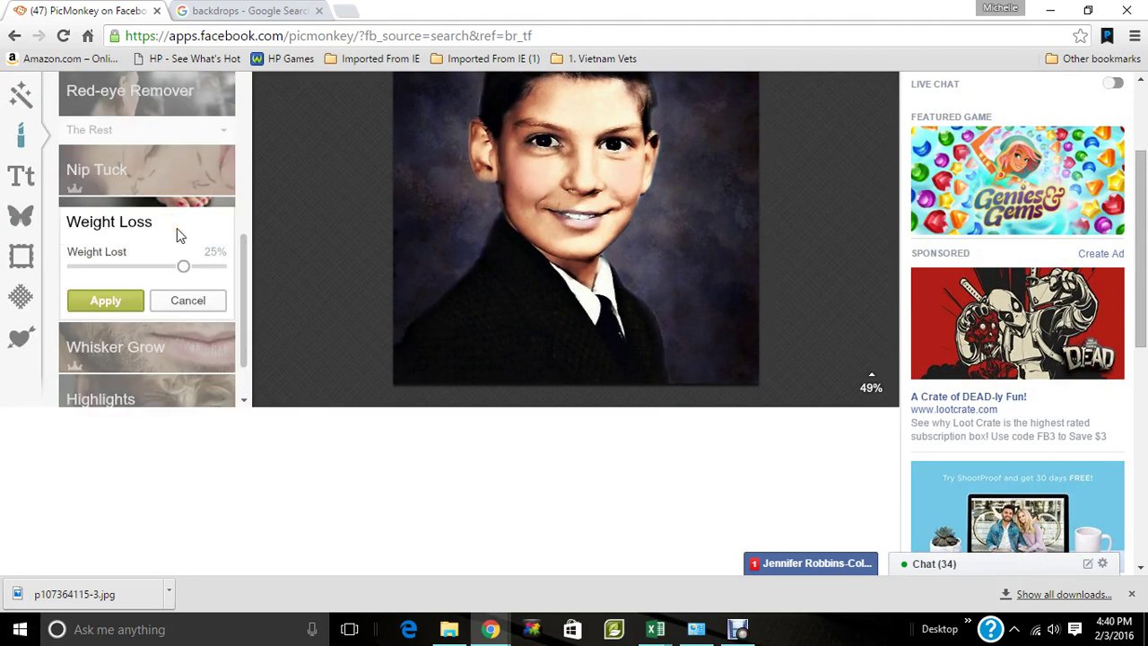
{"action": "left_click_drag", "start_coordinate": [184, 266], "coordinate": [203, 267]}
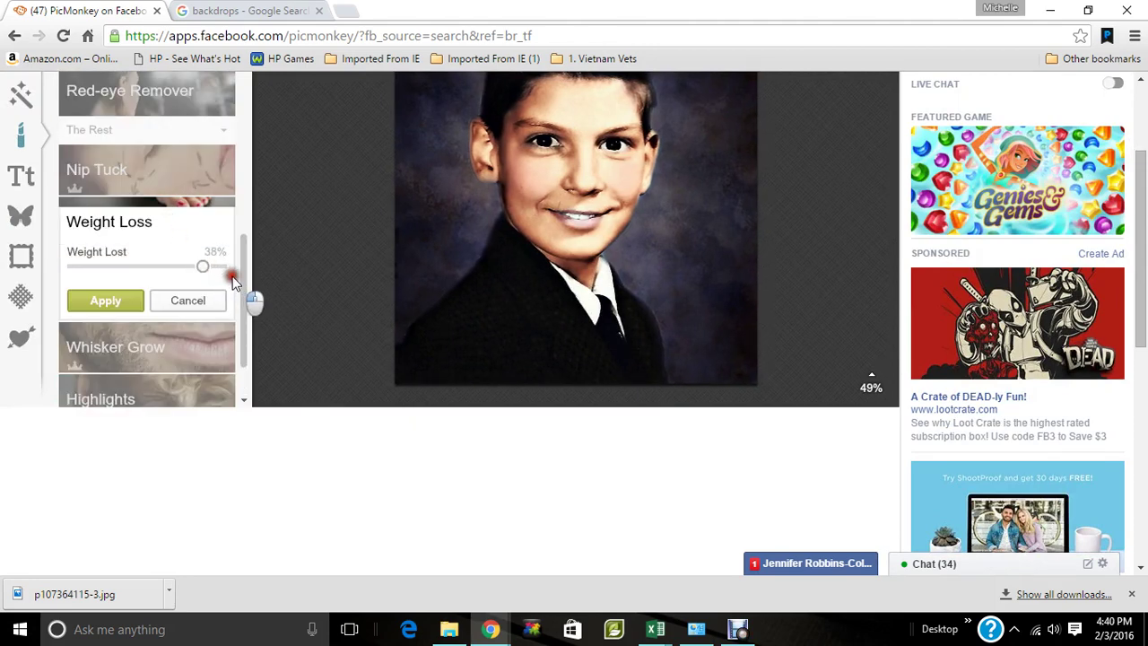
{"action": "left_click", "coordinate": [95, 290]}
{"action": "left_click_drag", "start_coordinate": [132, 266], "coordinate": [197, 275]}
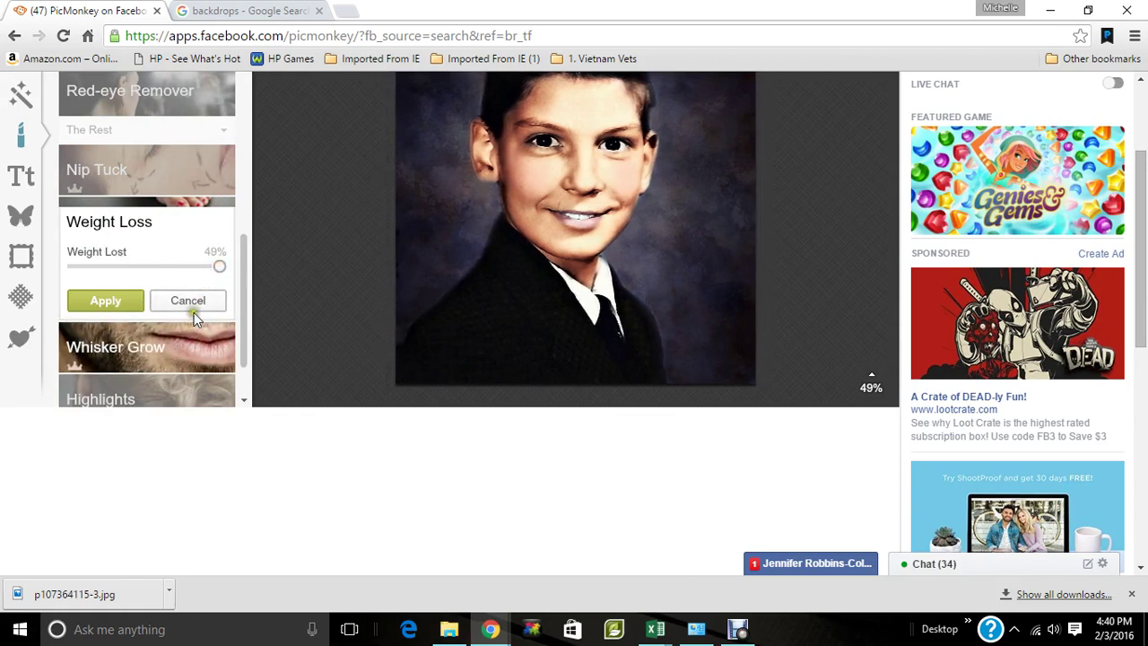
{"action": "left_click", "coordinate": [189, 301]}
Step: Open and cancel the Whisker Grow and Clone touch-ups without applying them
{"action": "left_click", "coordinate": [187, 274]}
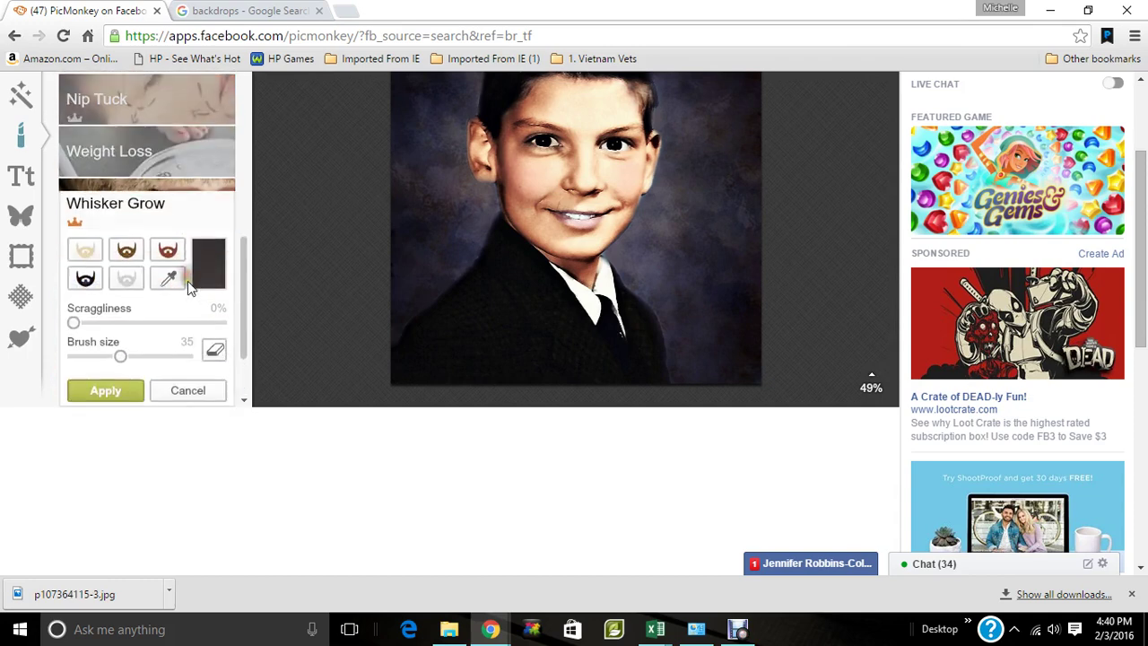
{"action": "left_click", "coordinate": [188, 388]}
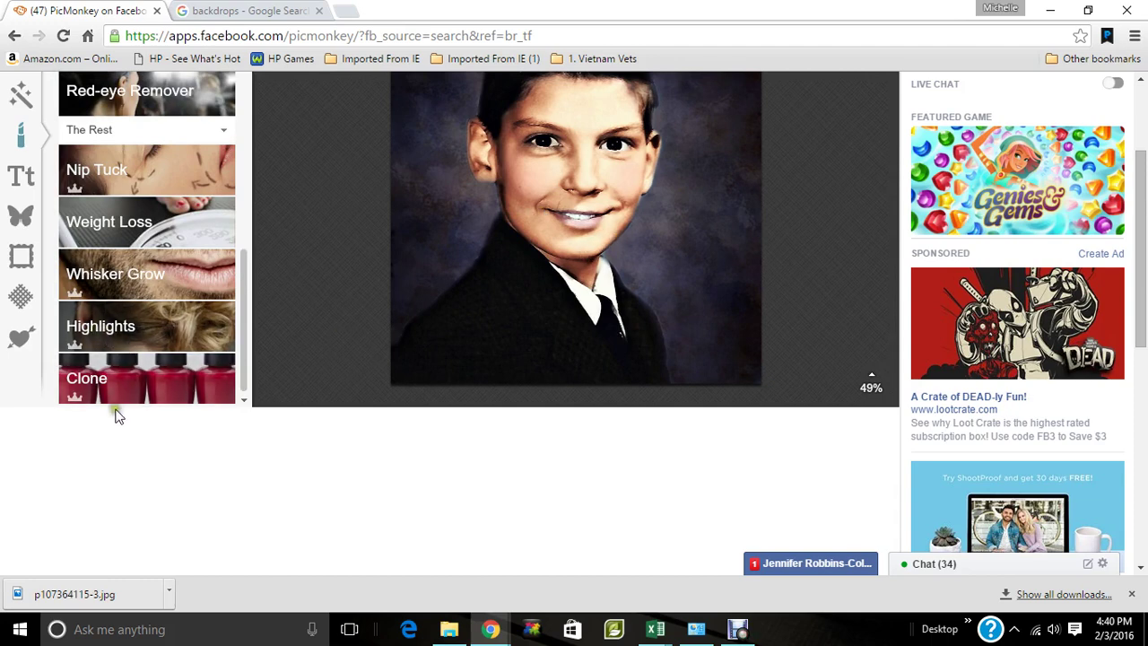
{"action": "left_click", "coordinate": [99, 384]}
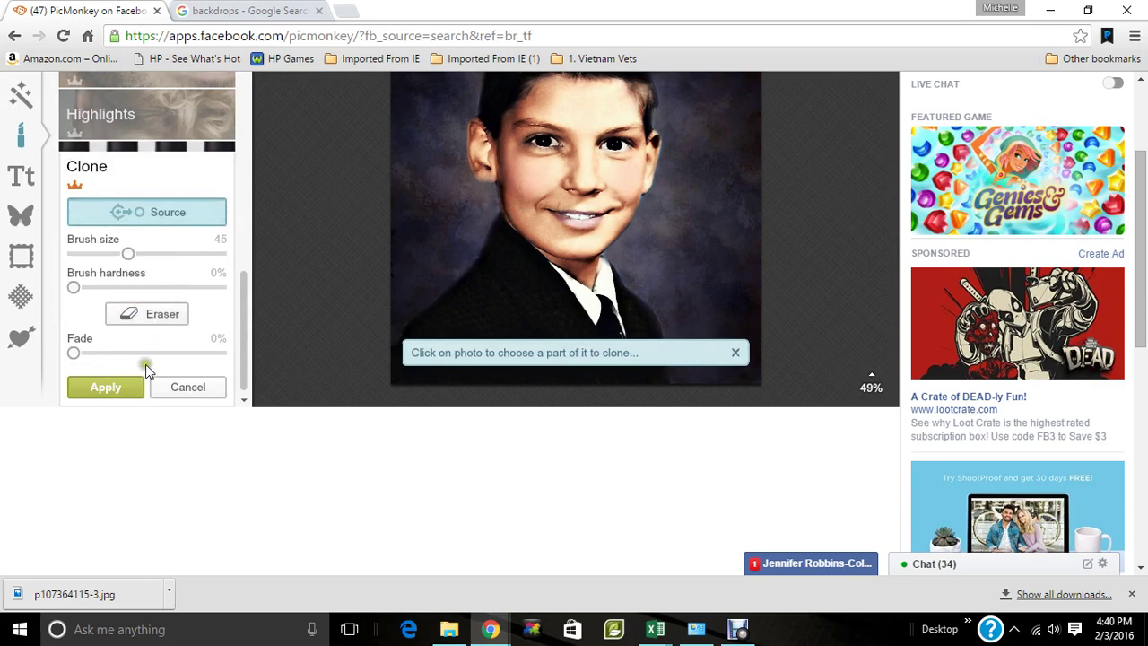
{"action": "left_click", "coordinate": [205, 392]}
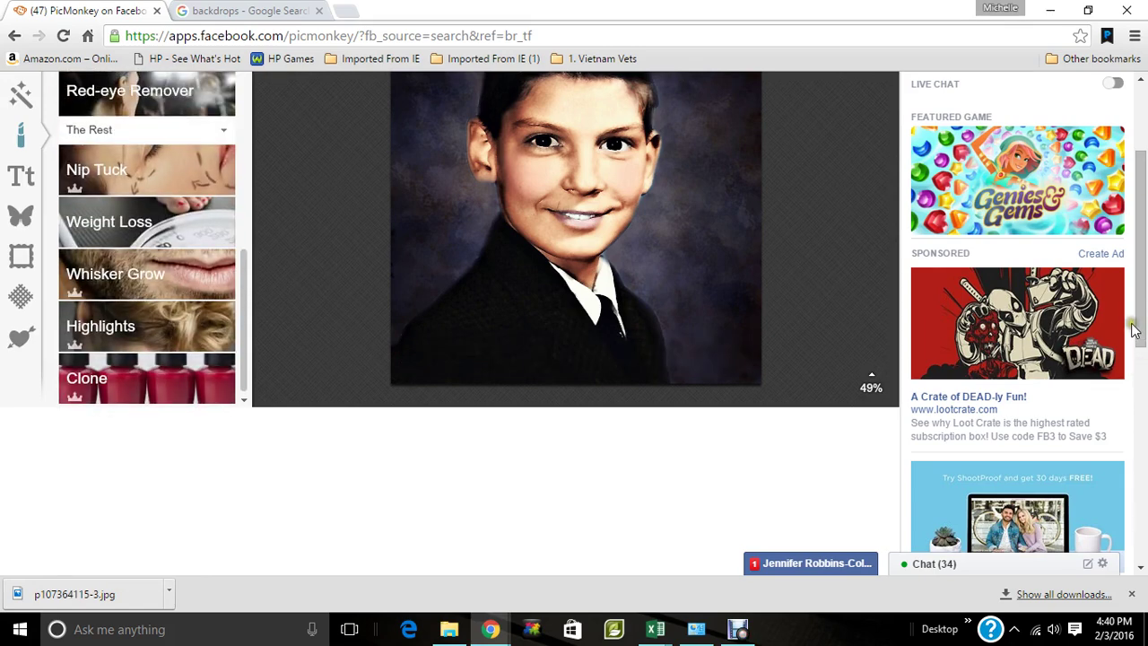
Step: Scroll the page back up to show the Editor toolbar and the full portrait
{"action": "left_click_drag", "start_coordinate": [1133, 329], "coordinate": [1132, 235]}
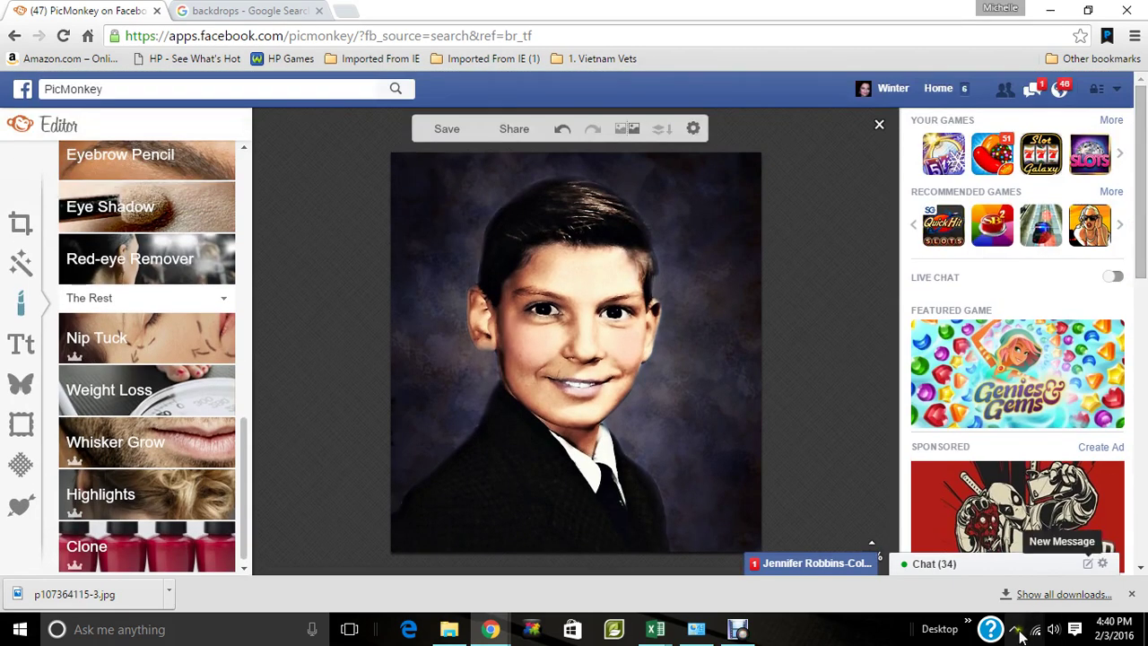